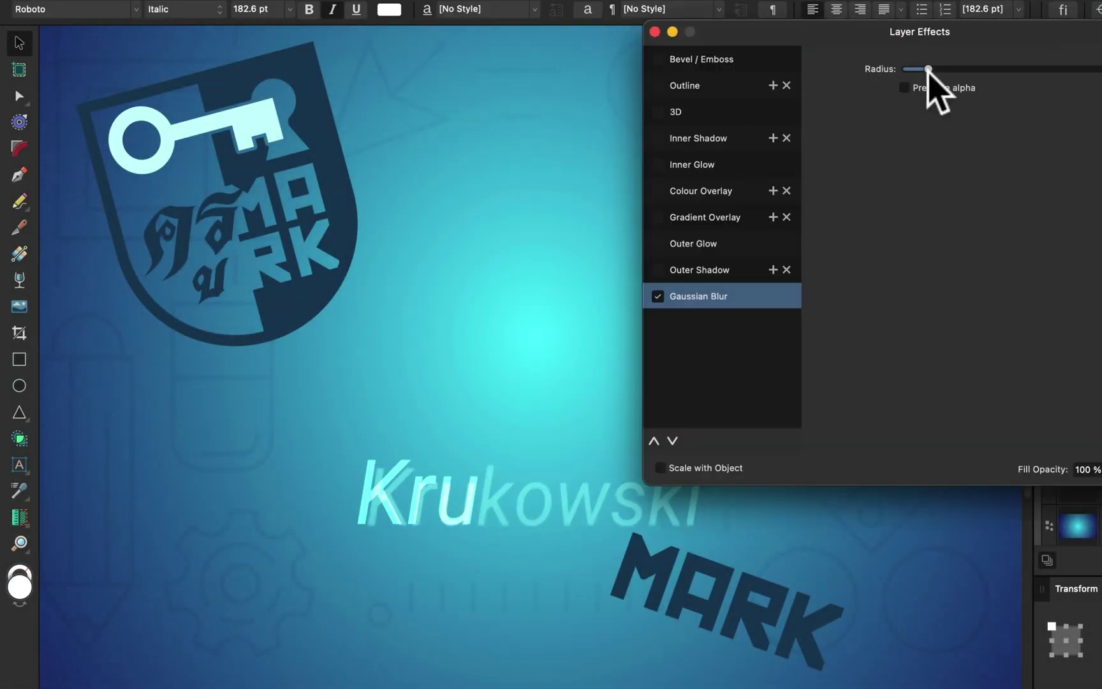
# Move and rotate the MARK wordmark onto 'kowski', then straighten and centre the shield logo
pyautogui.moveTo(930, 91); pyautogui.dragTo(971, 92)
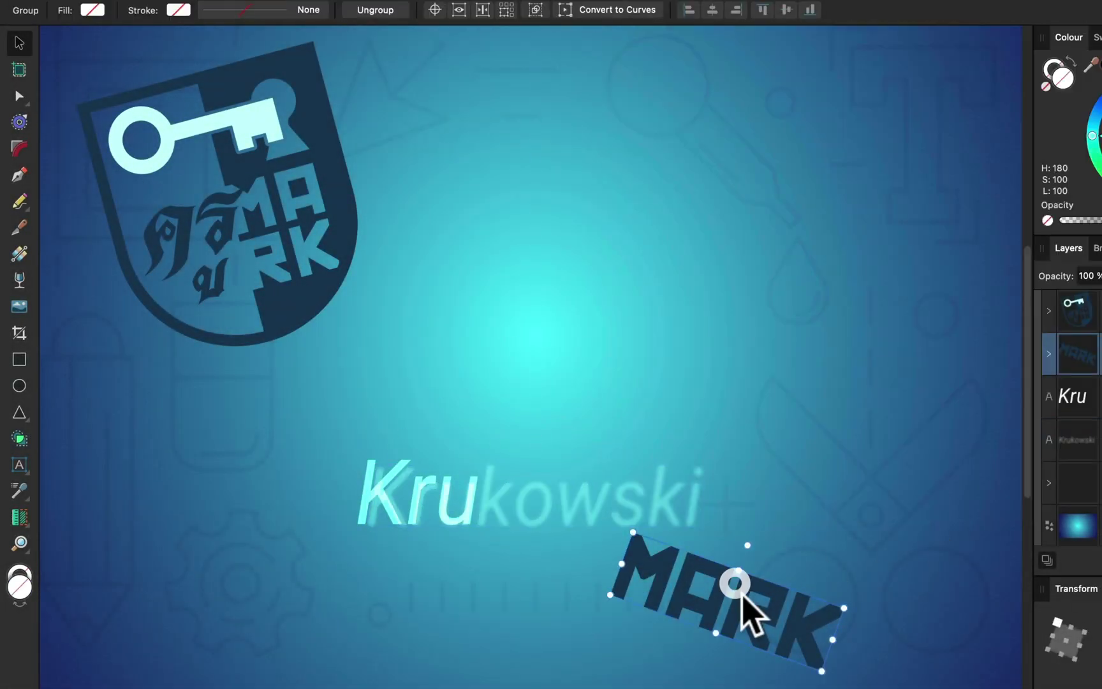
pyautogui.moveTo(745, 610); pyautogui.dragTo(631, 494)
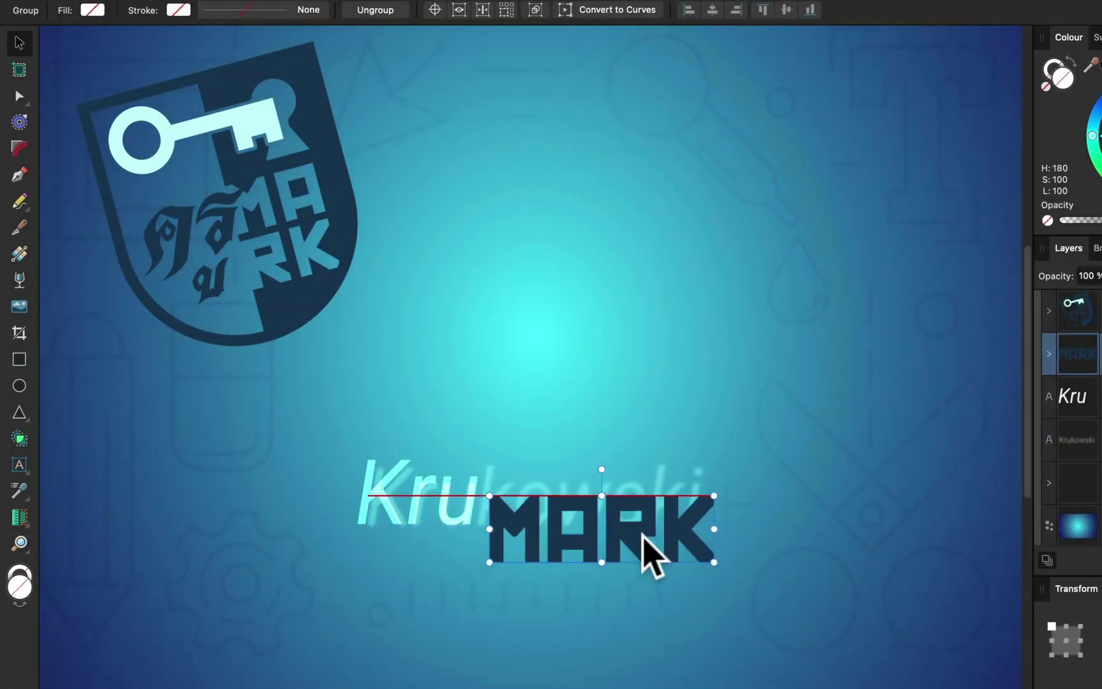
pyautogui.moveTo(652, 558); pyautogui.dragTo(657, 566)
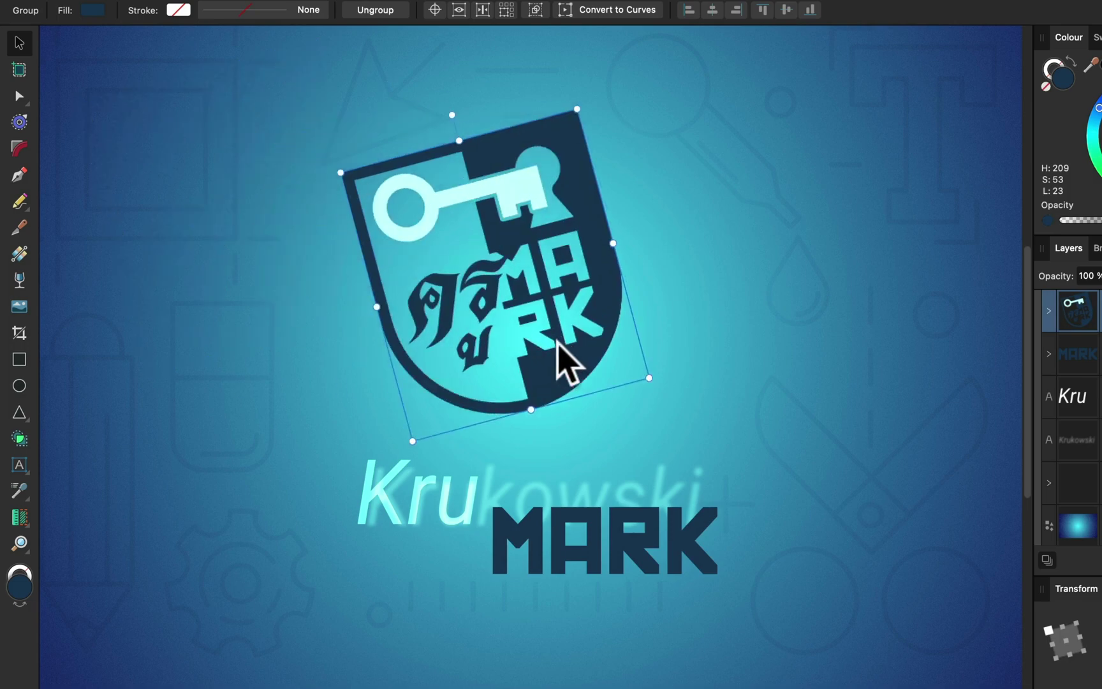
pyautogui.moveTo(539, 107); pyautogui.dragTo(518, 113)
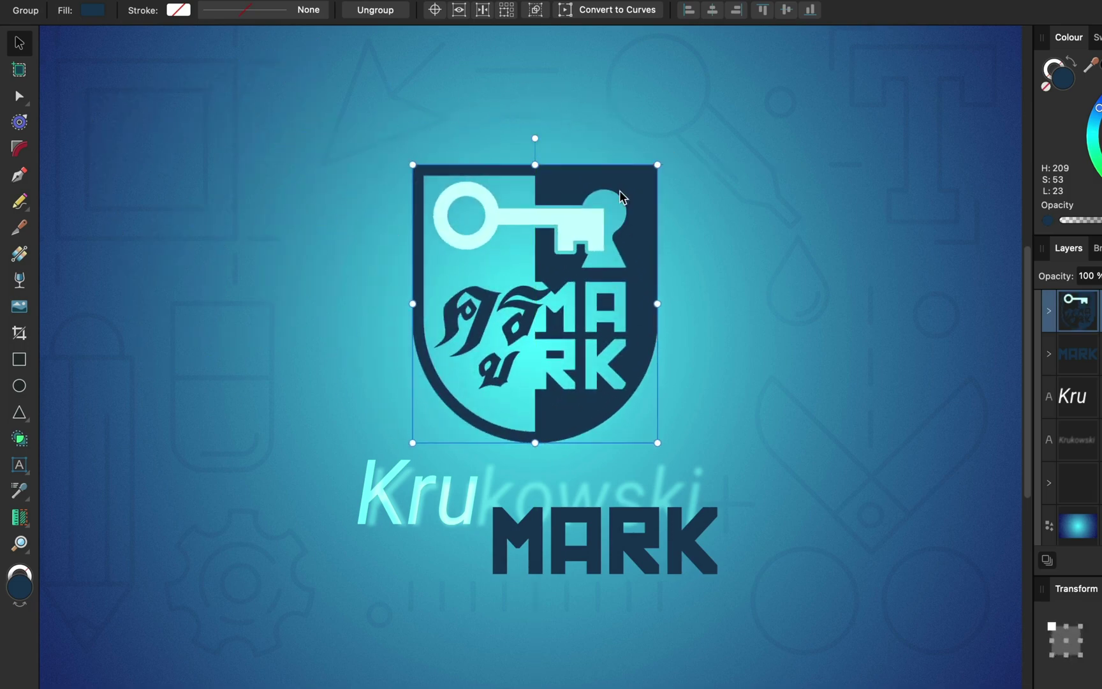
pyautogui.click(705, 220)
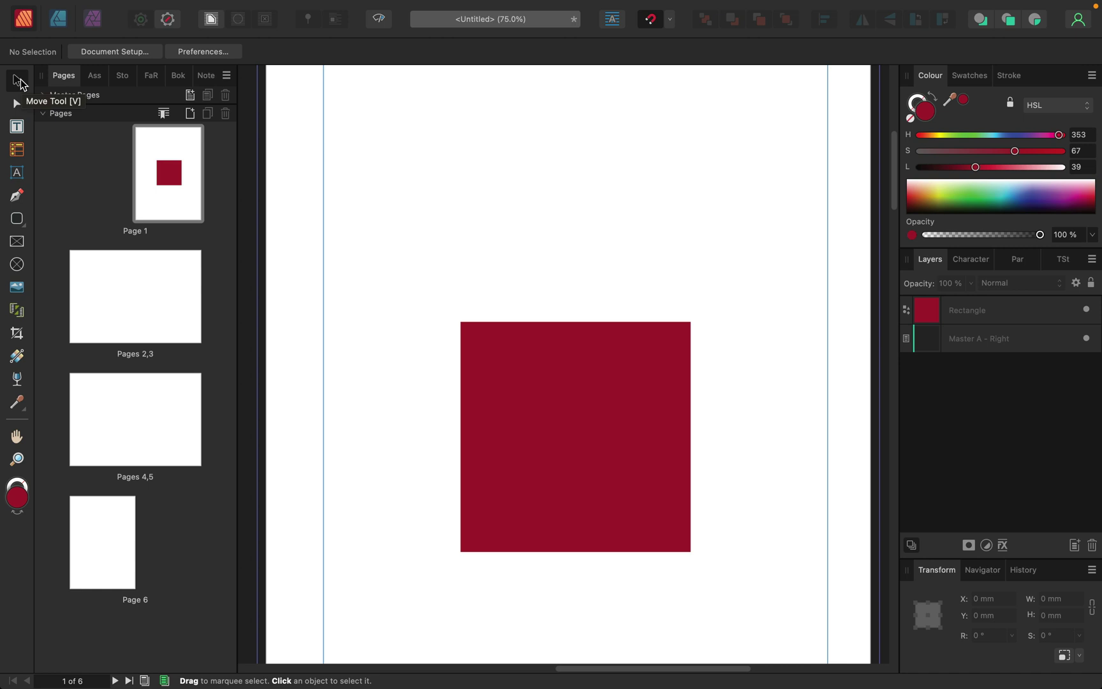
# Move the red rectangle up toward the page's upper centre and try a Shift-snapped rotation
pyautogui.click(558, 357)
pyautogui.moveTo(595, 415); pyautogui.dragTo(566, 371)
pyautogui.moveTo(556, 235); pyautogui.dragTo(536, 248)
pyautogui.press('shift')
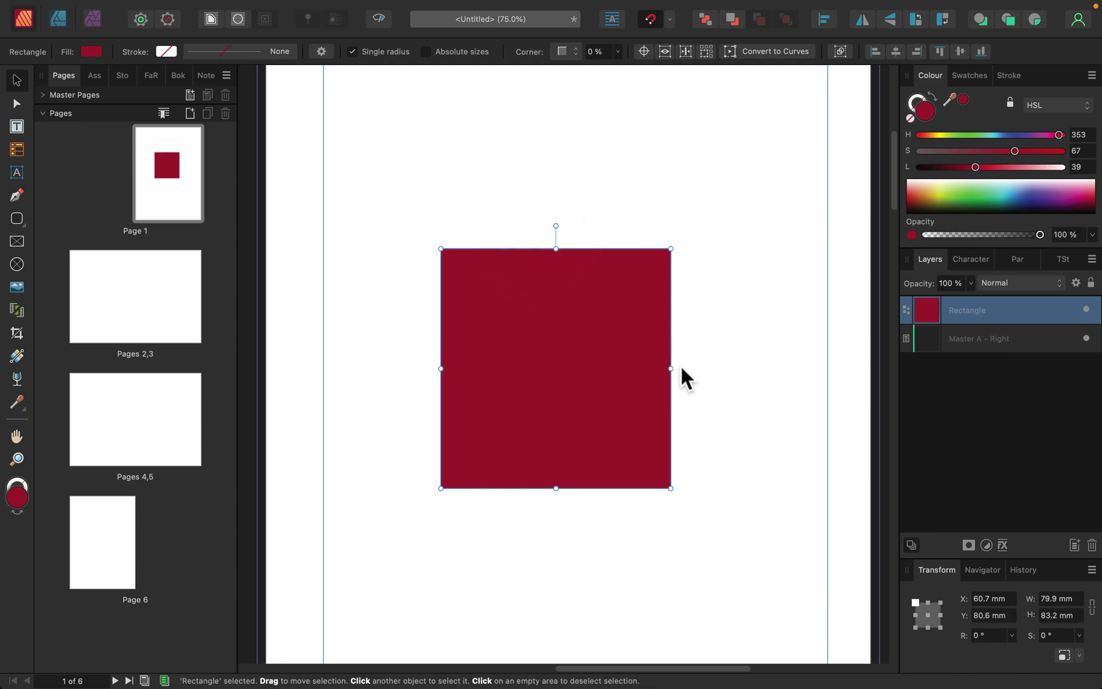
# Try a constrained vertical shear on the rectangle, then undo it so it stays straight
pyautogui.moveTo(677, 368)
pyautogui.mouseDown()
pyautogui.moveTo(669, 241)
pyautogui.moveTo(668, 435)
pyautogui.moveTo(664, 271)
pyautogui.moveTo(666, 371)
pyautogui.moveTo(664, 361)
pyautogui.mouseUp()
pyautogui.press('shift')
pyautogui.press('super+z')
pyautogui.press('super+z')
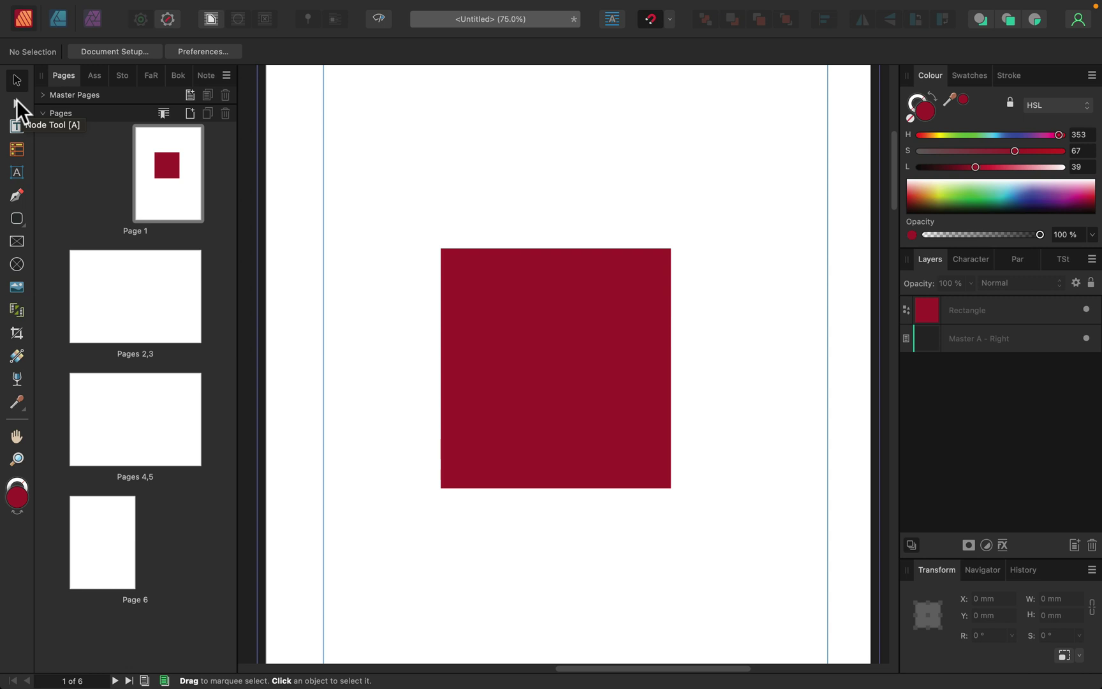
# Convert the red rectangle to curves for node editing
pyautogui.click(17, 101)
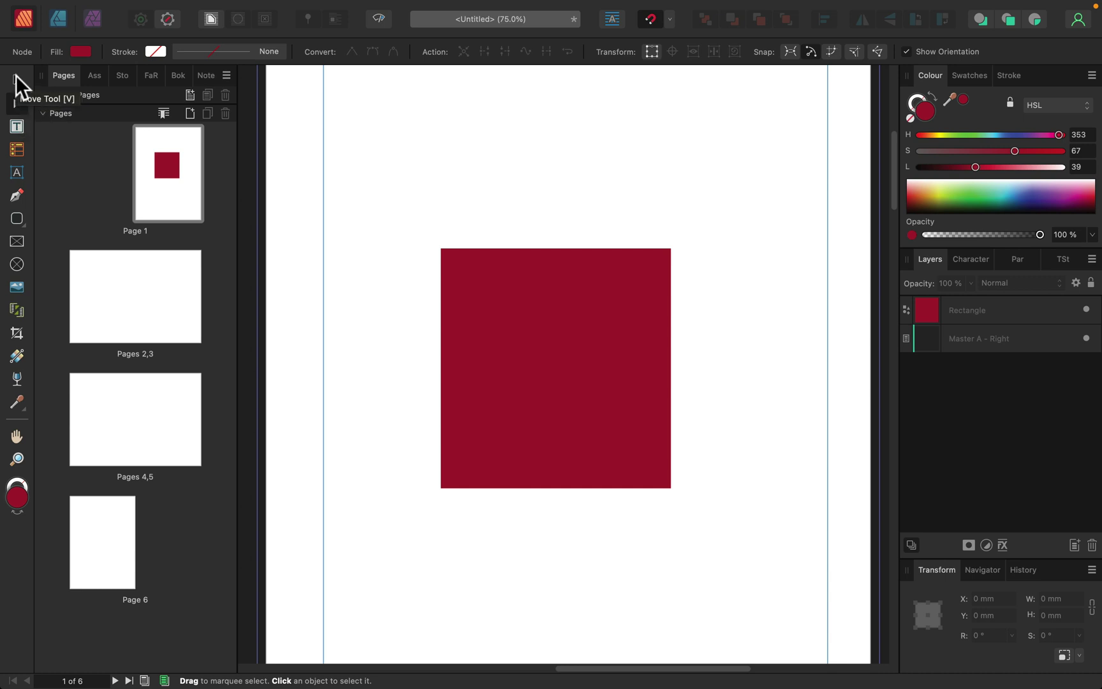
pyautogui.click(577, 321)
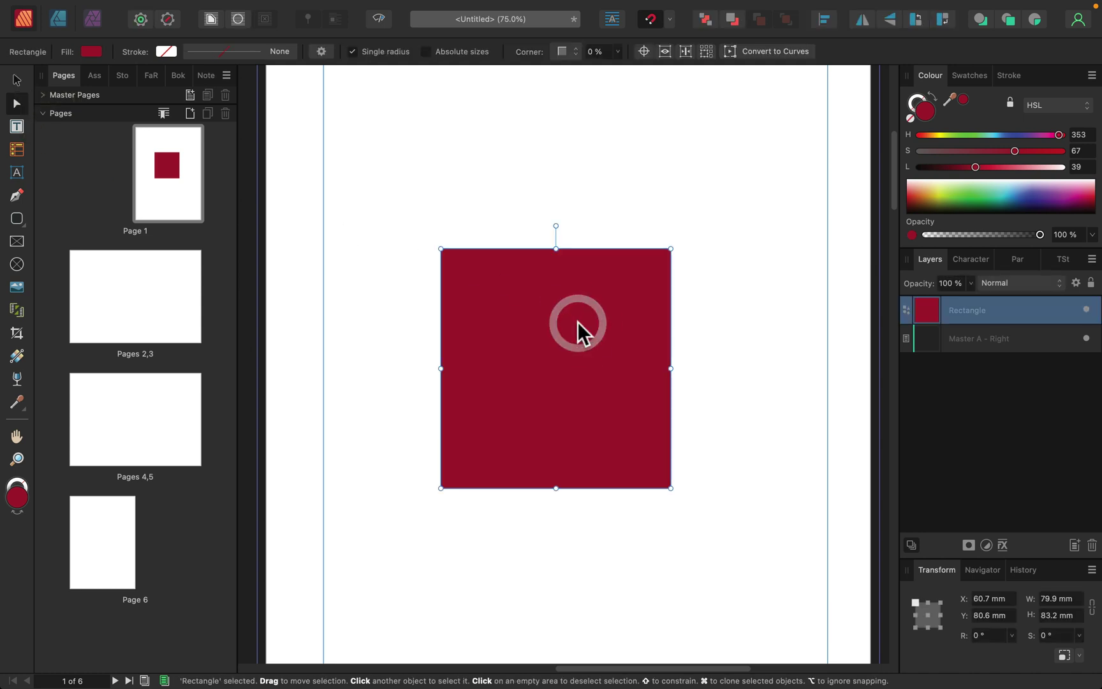
pyautogui.click(750, 52)
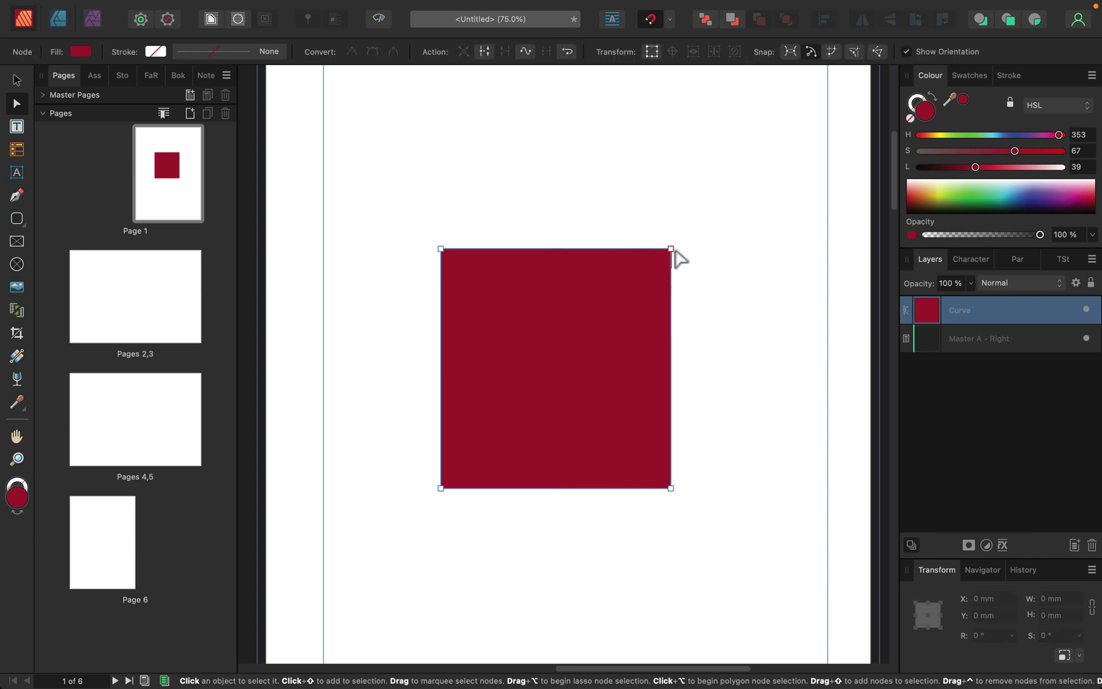
# Raise a new top node into a pointed roof and bow the left edge outward
pyautogui.moveTo(671, 250)
pyautogui.mouseDown()
pyautogui.moveTo(683, 183)
pyautogui.moveTo(695, 165)
pyautogui.moveTo(721, 160)
pyautogui.moveTo(776, 276)
pyautogui.moveTo(591, 369)
pyautogui.moveTo(583, 176)
pyautogui.moveTo(708, 167)
pyautogui.moveTo(593, 147)
pyautogui.moveTo(730, 167)
pyautogui.moveTo(656, 246)
pyautogui.moveTo(671, 237)
pyautogui.mouseUp()
pyautogui.click(541, 242)
pyautogui.moveTo(541, 243); pyautogui.dragTo(559, 197)
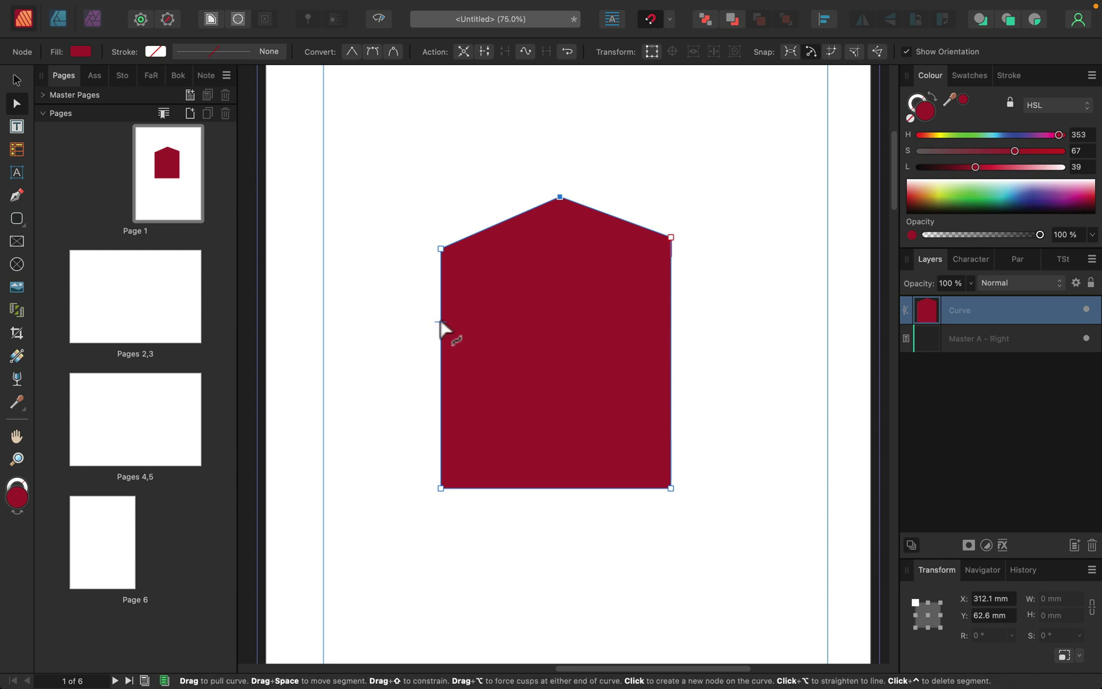
pyautogui.moveTo(443, 325); pyautogui.dragTo(381, 302)
pyautogui.click(436, 160)
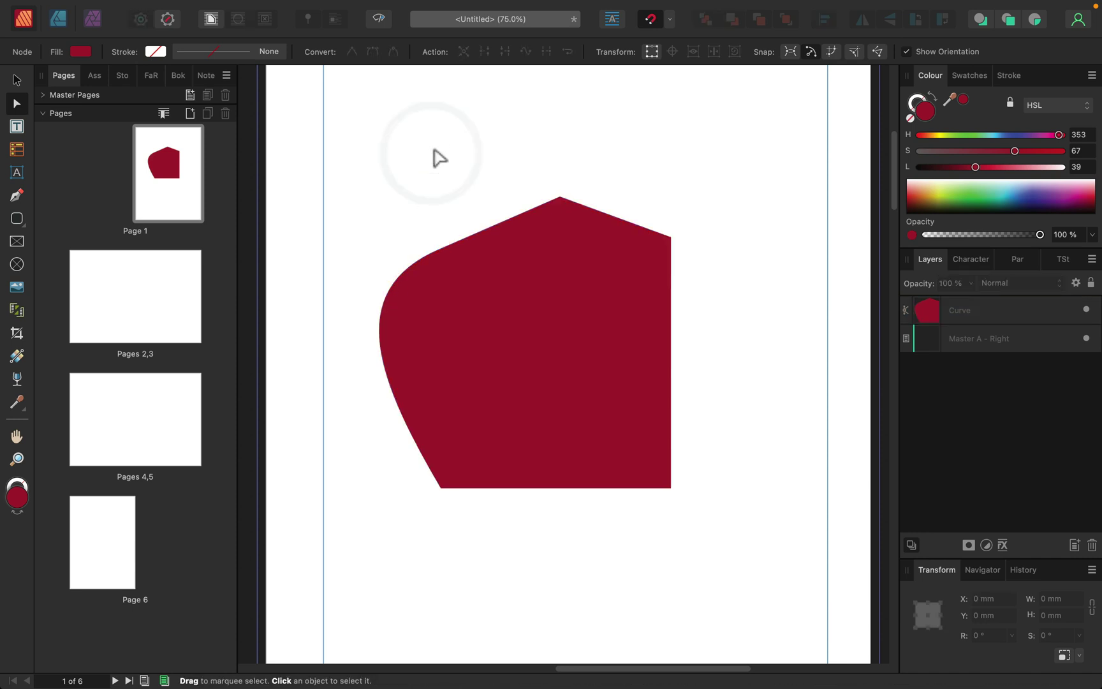
# Draw a text frame above the red shape, type test letters, then delete them
pyautogui.click(18, 127)
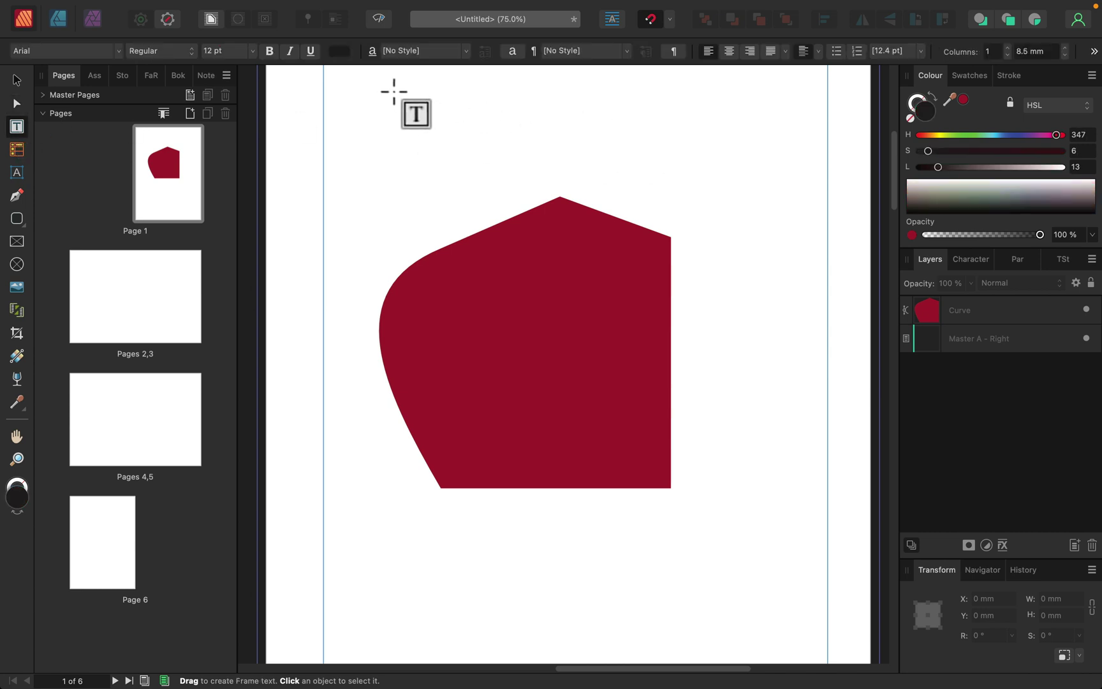
pyautogui.moveTo(393, 91); pyautogui.dragTo(678, 175)
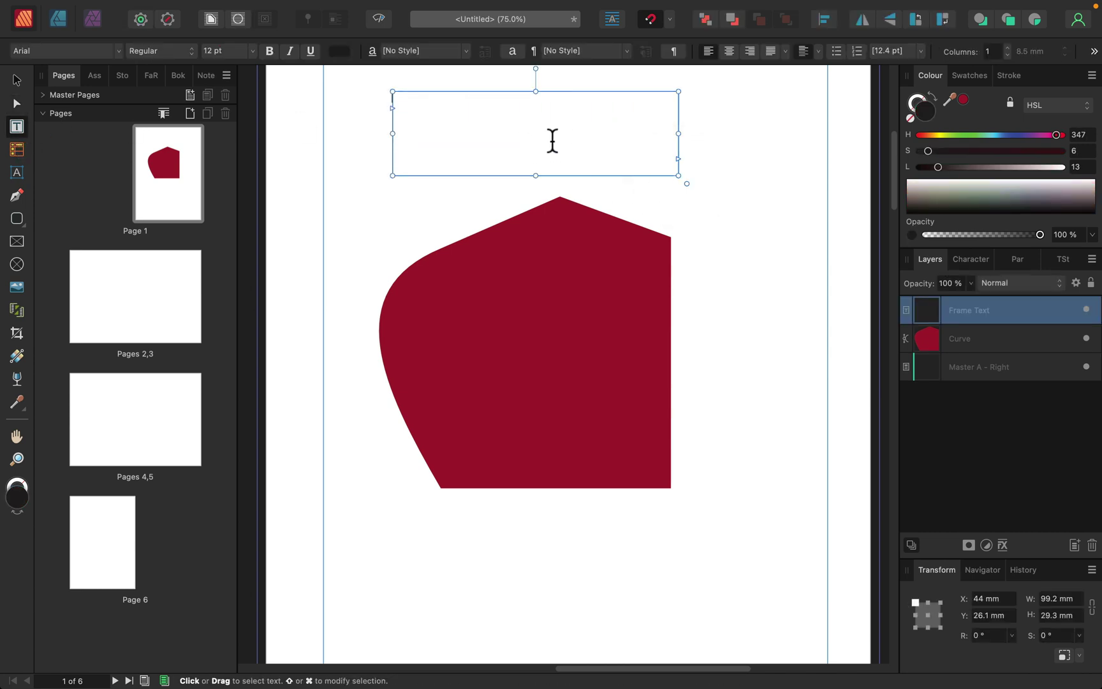
pyautogui.write('sadasdasdsd')
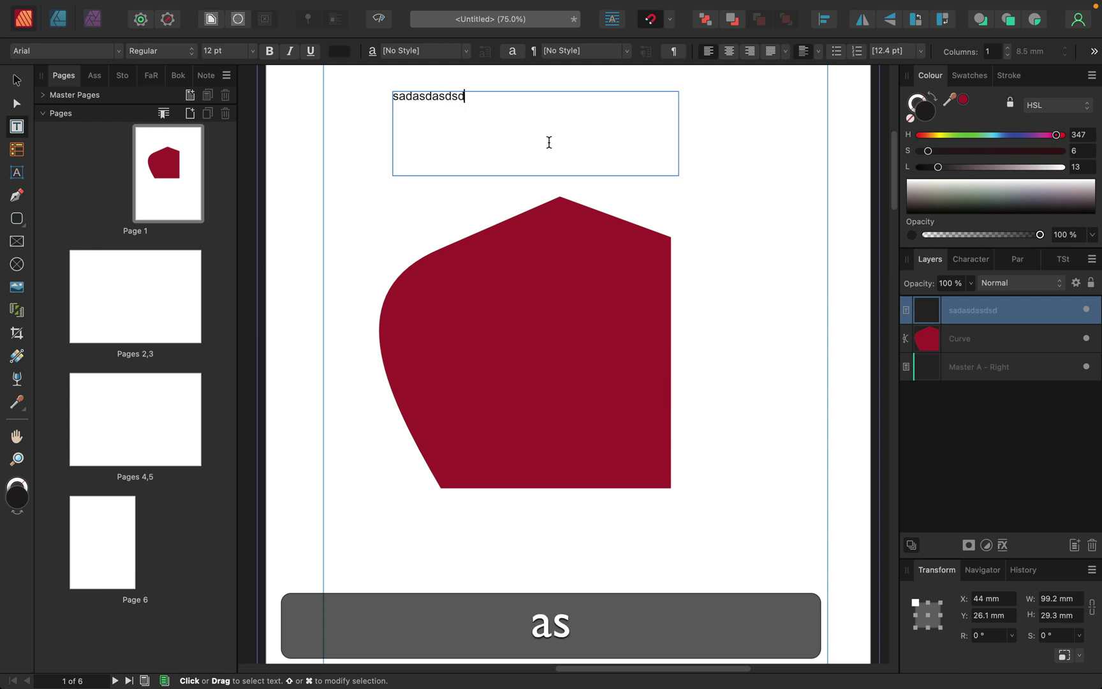
pyautogui.write('asdsadsadas')
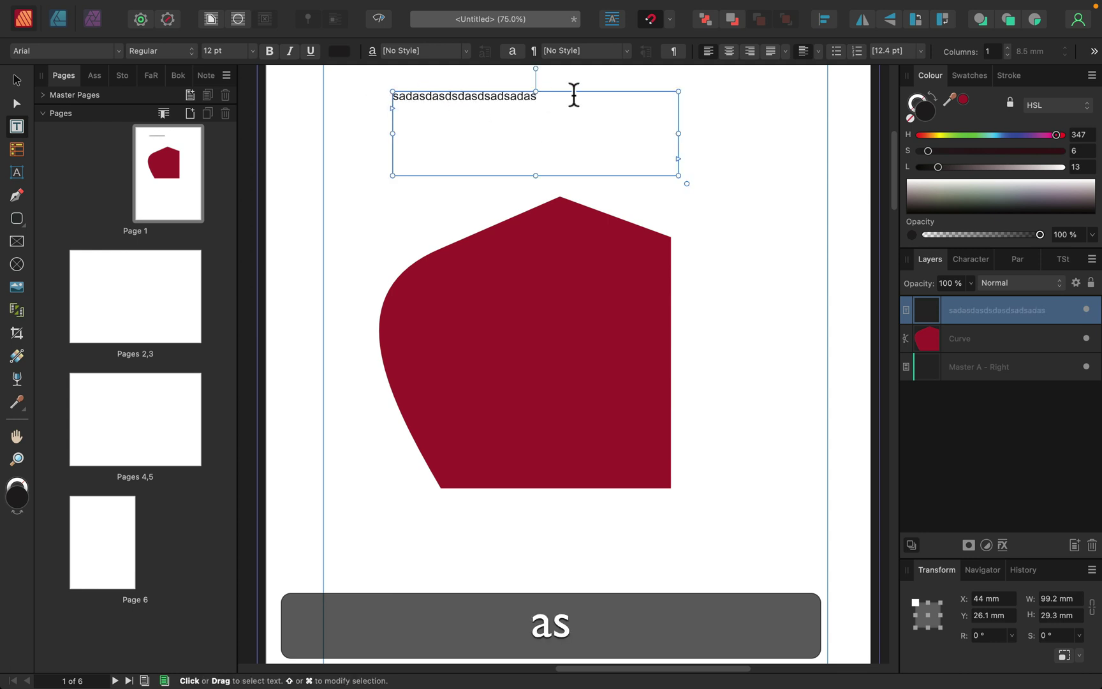
pyautogui.moveTo(574, 95); pyautogui.dragTo(392, 97)
pyautogui.press('BackSpace')
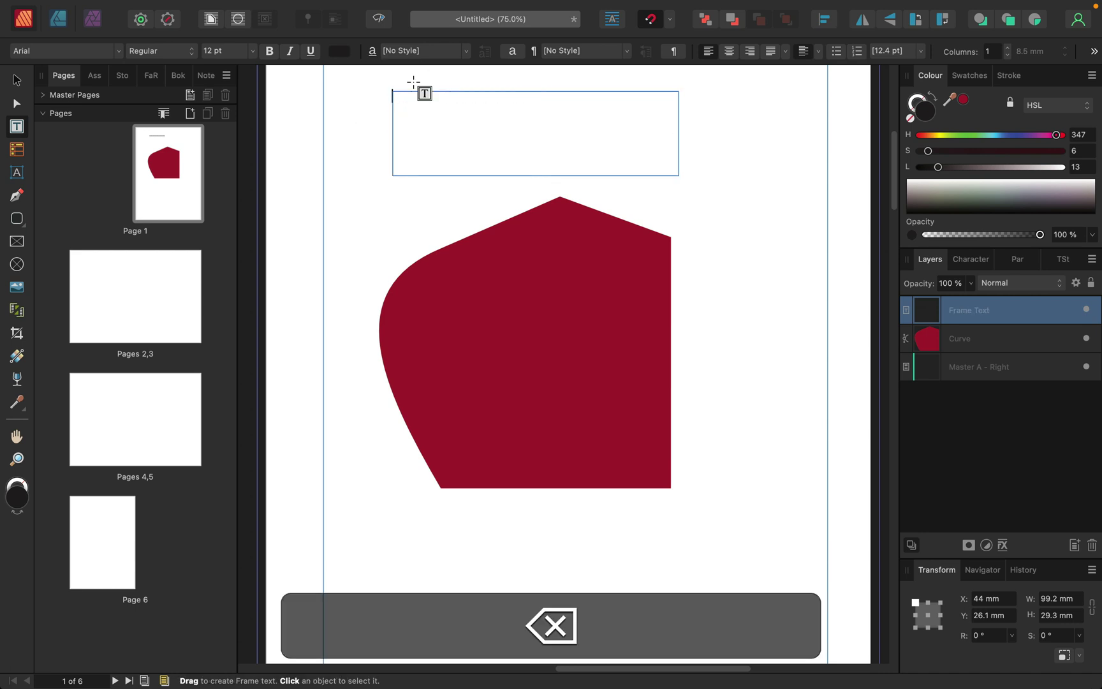
# Fill the frame with filler text from the Text menu and enlarge it
pyautogui.moveTo(337, 12)
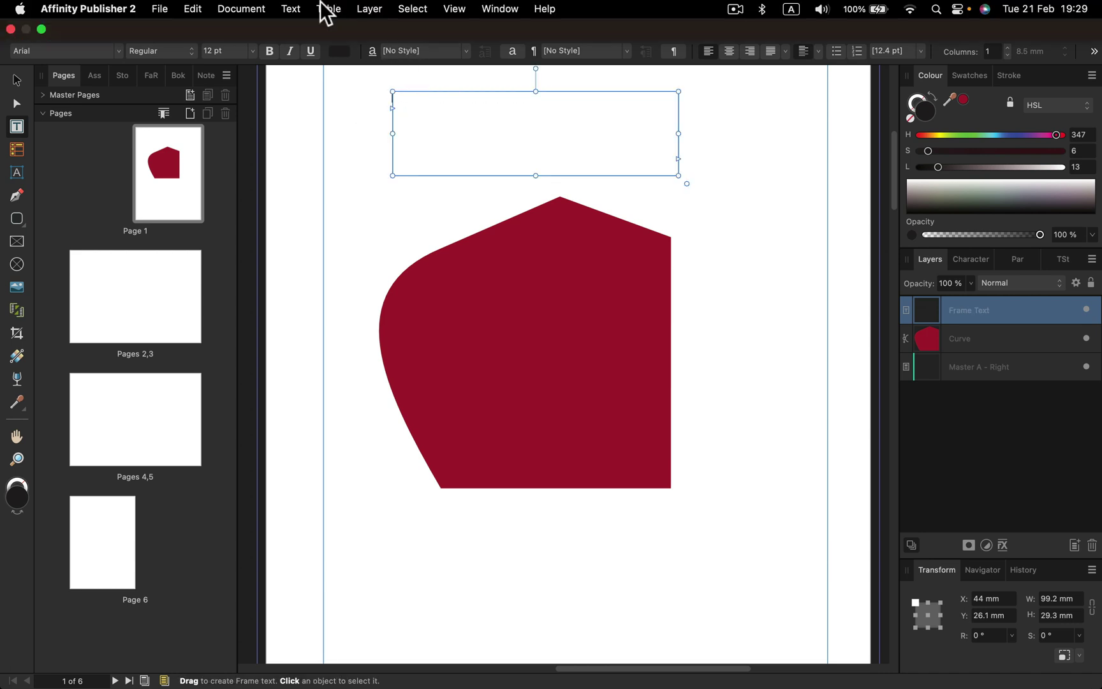
pyautogui.click(289, 9)
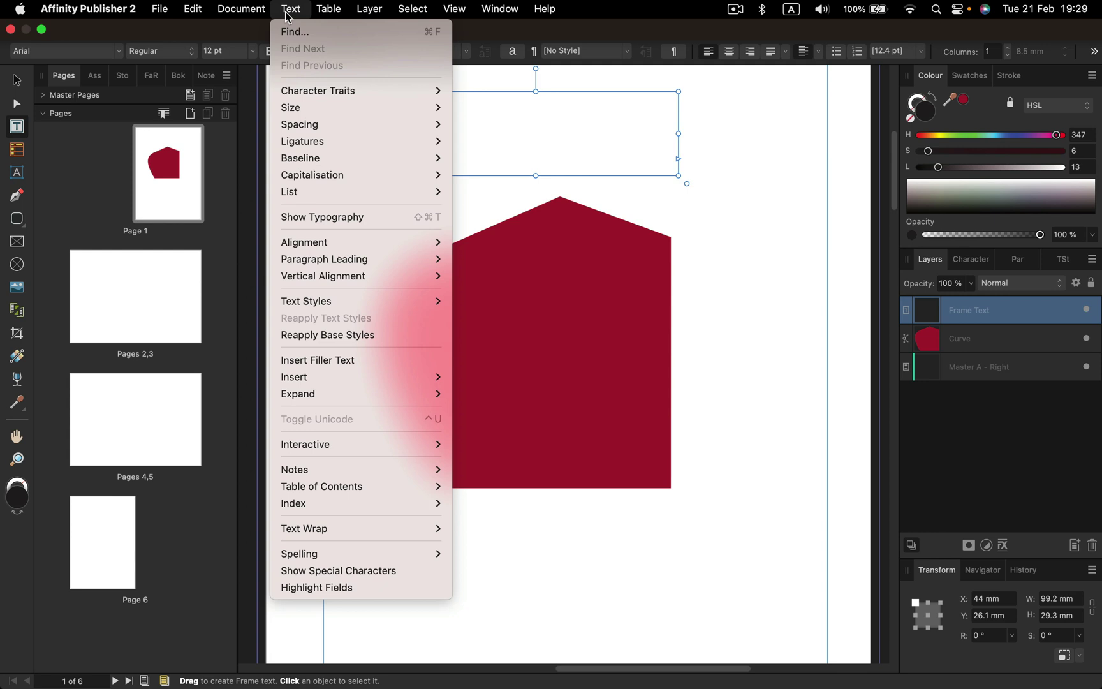
pyautogui.click(311, 359)
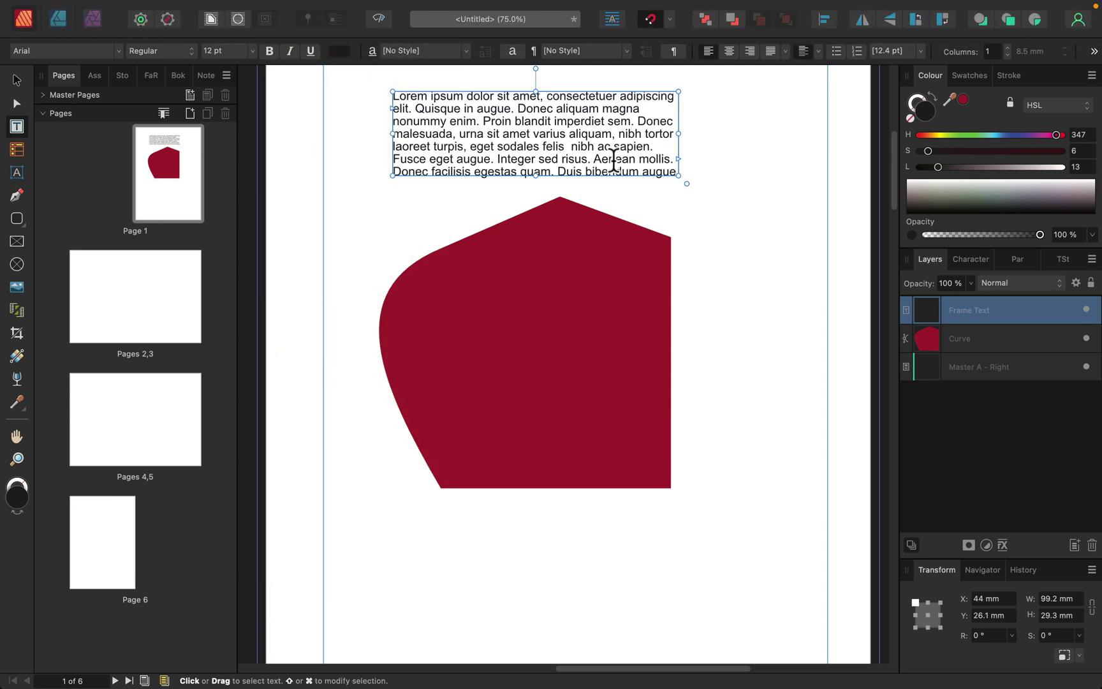
pyautogui.moveTo(686, 184); pyautogui.dragTo(660, 368)
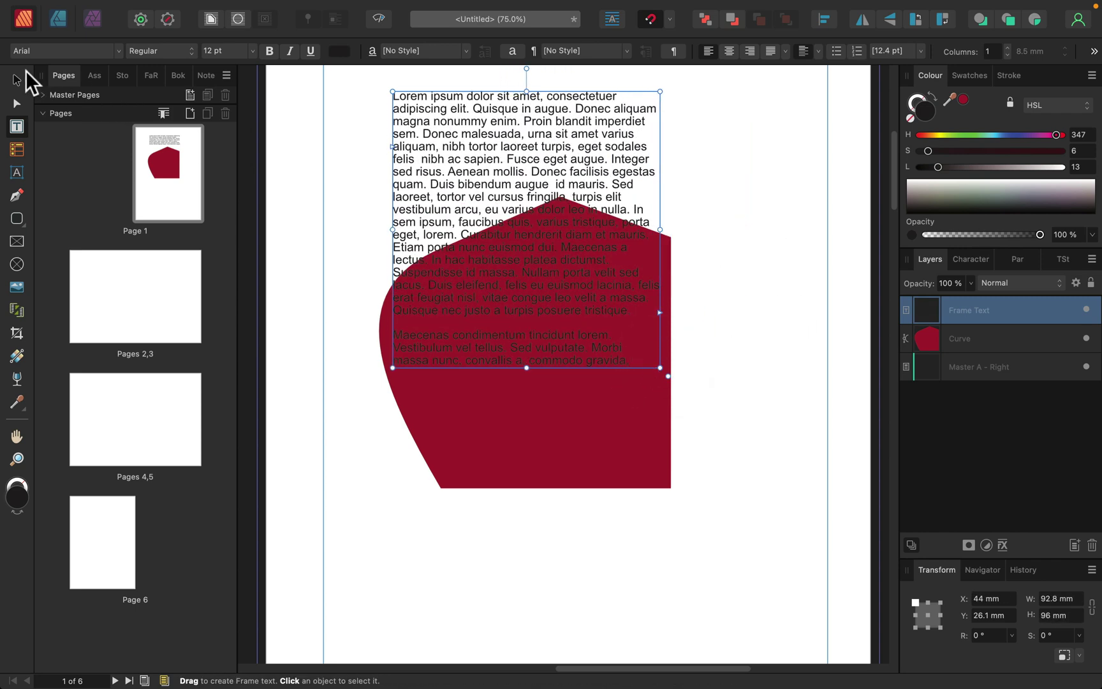
# Delete the red curve and move the 92.8 × 96 mm text frame to the top-left margin
pyautogui.click(17, 79)
pyautogui.click(619, 433)
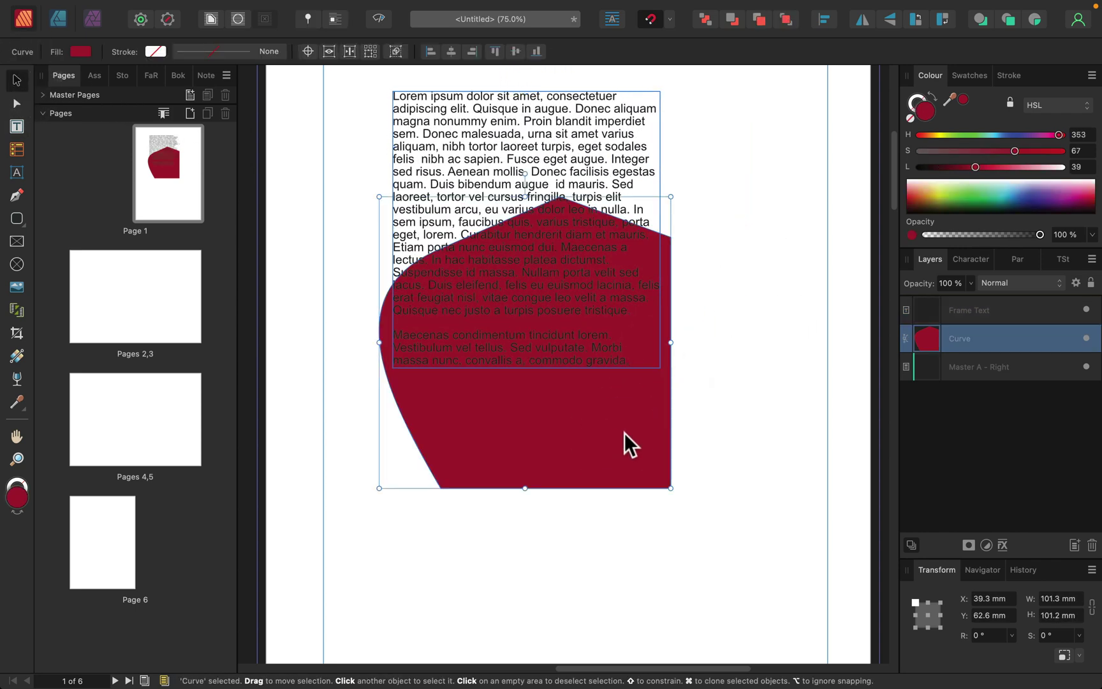
pyautogui.press('BackSpace')
pyautogui.moveTo(582, 234); pyautogui.dragTo(513, 227)
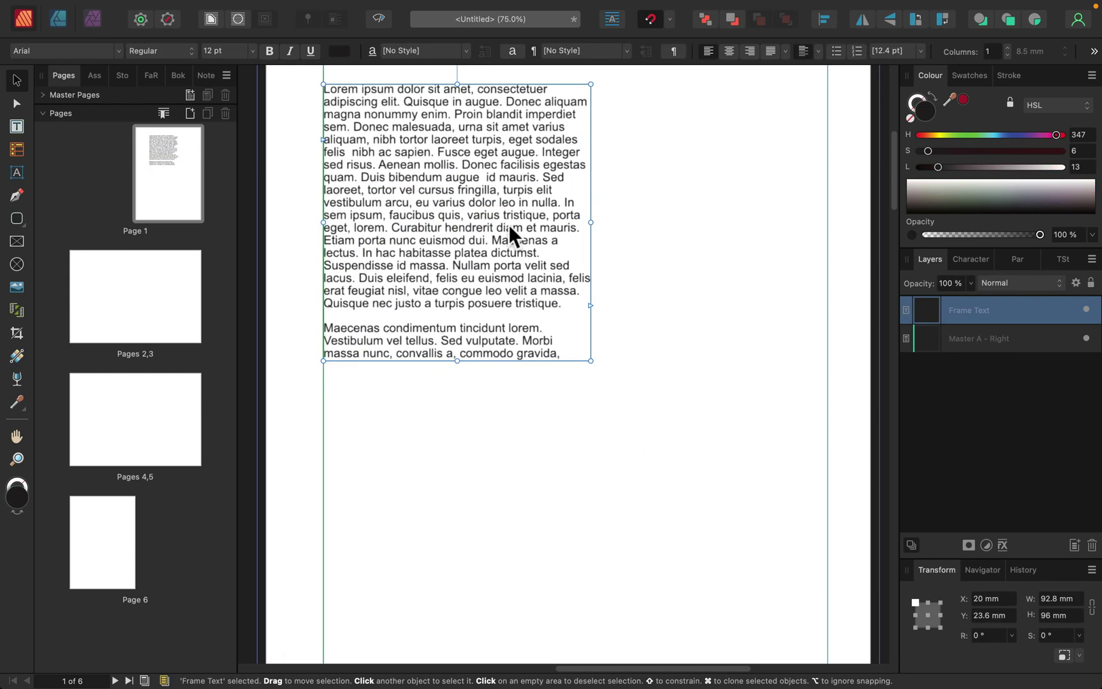
# Draw a 75.7 × 96 mm frame on the right and link the first frame's overflow into it
pyautogui.click(17, 127)
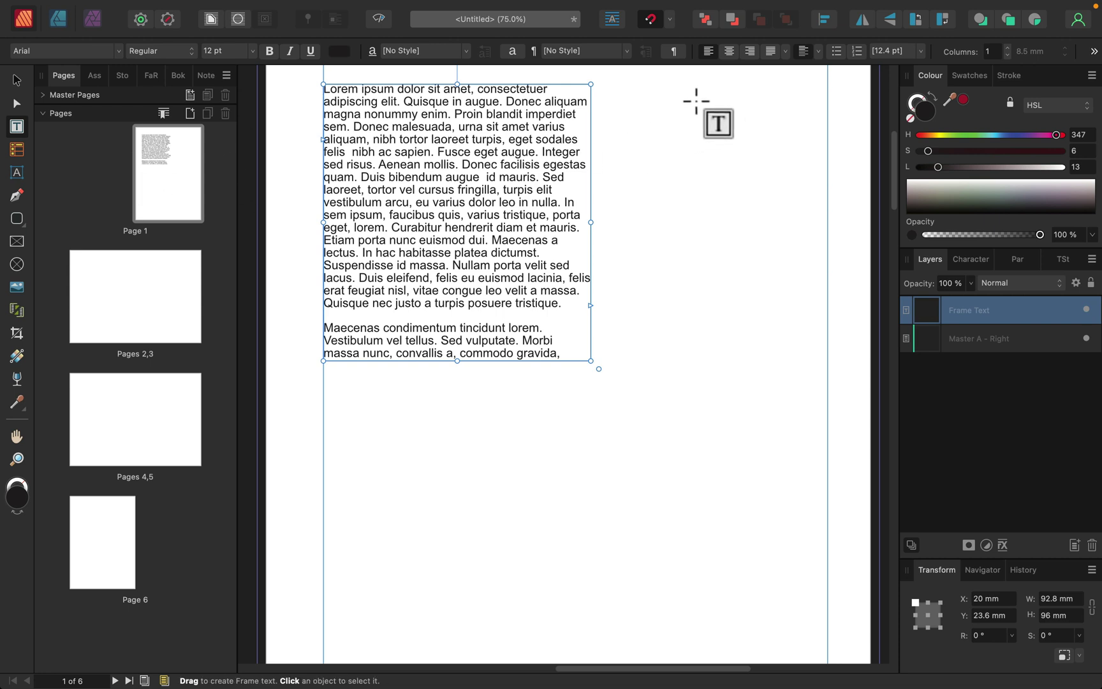
pyautogui.moveTo(610, 83); pyautogui.dragTo(827, 360)
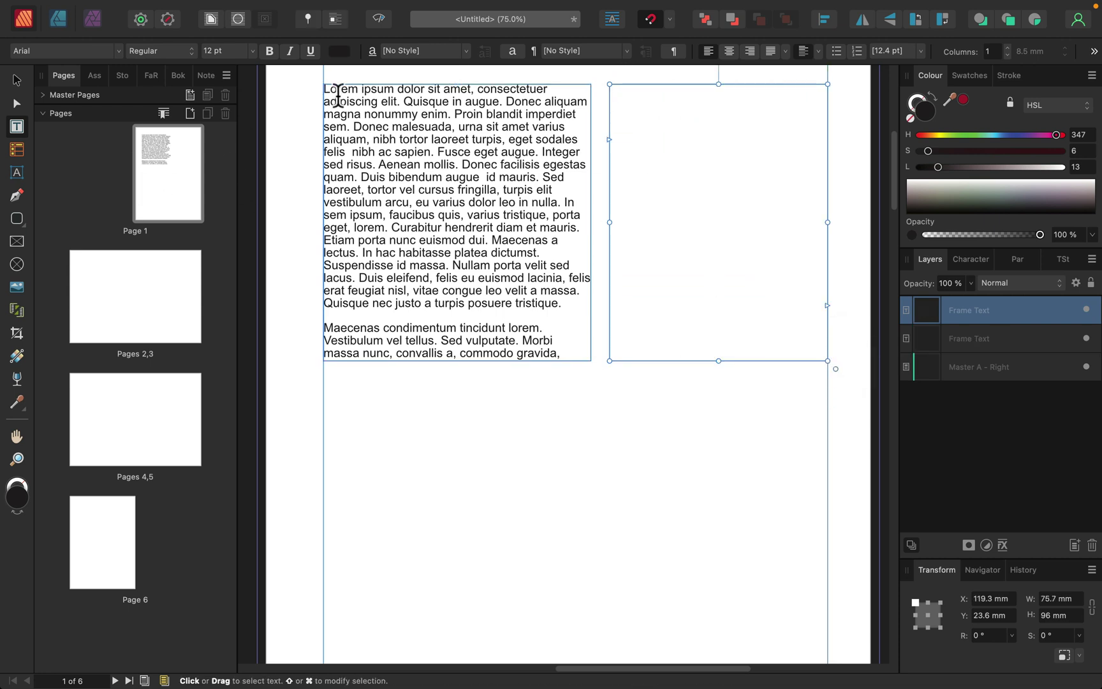
pyautogui.click(15, 79)
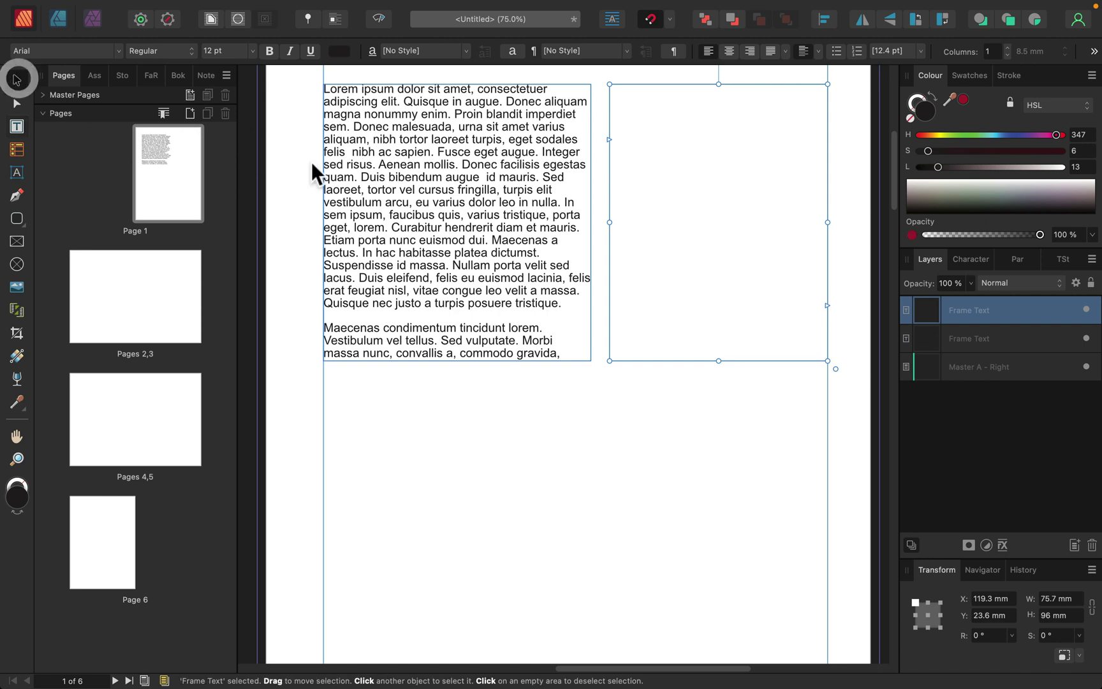
pyautogui.click(431, 195)
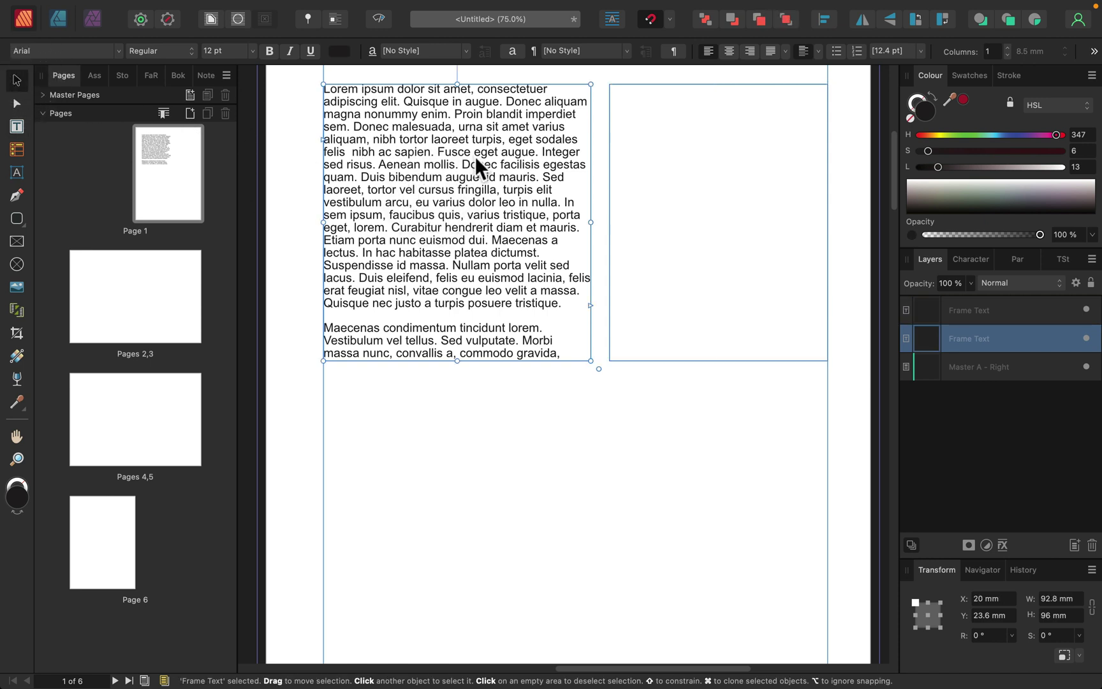
pyautogui.click(591, 306)
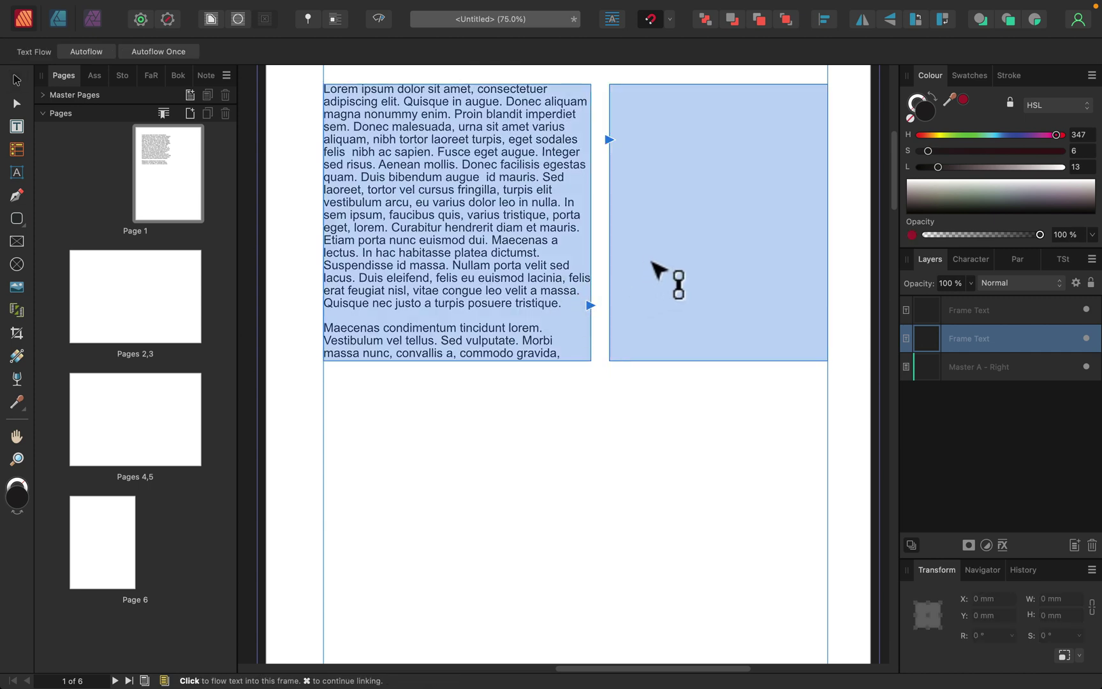
pyautogui.click(651, 262)
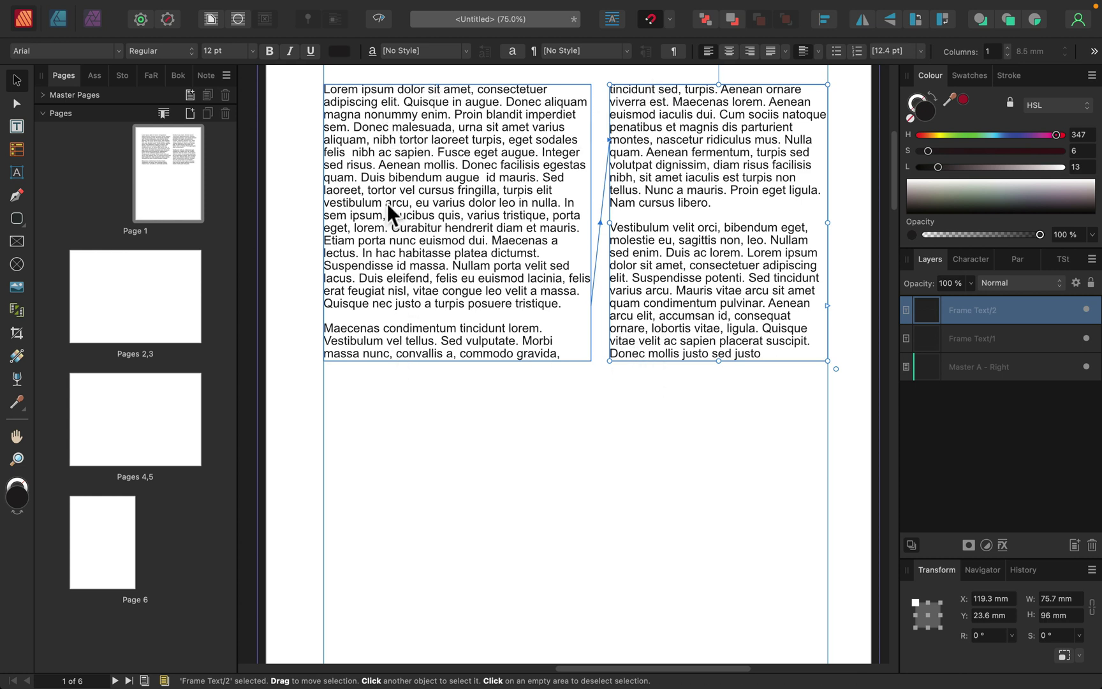
# Draw a 4-column, 15-row table (125.3 × 73.5 mm) below the text, then show Pages
pyautogui.click(13, 150)
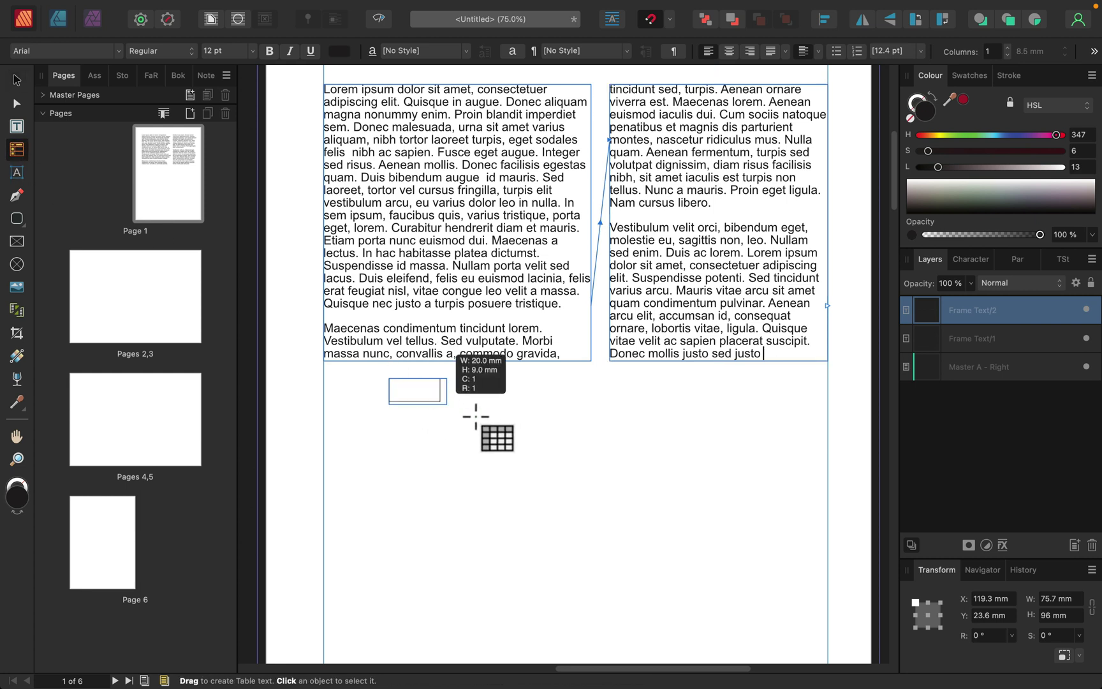
pyautogui.moveTo(511, 431); pyautogui.dragTo(750, 590)
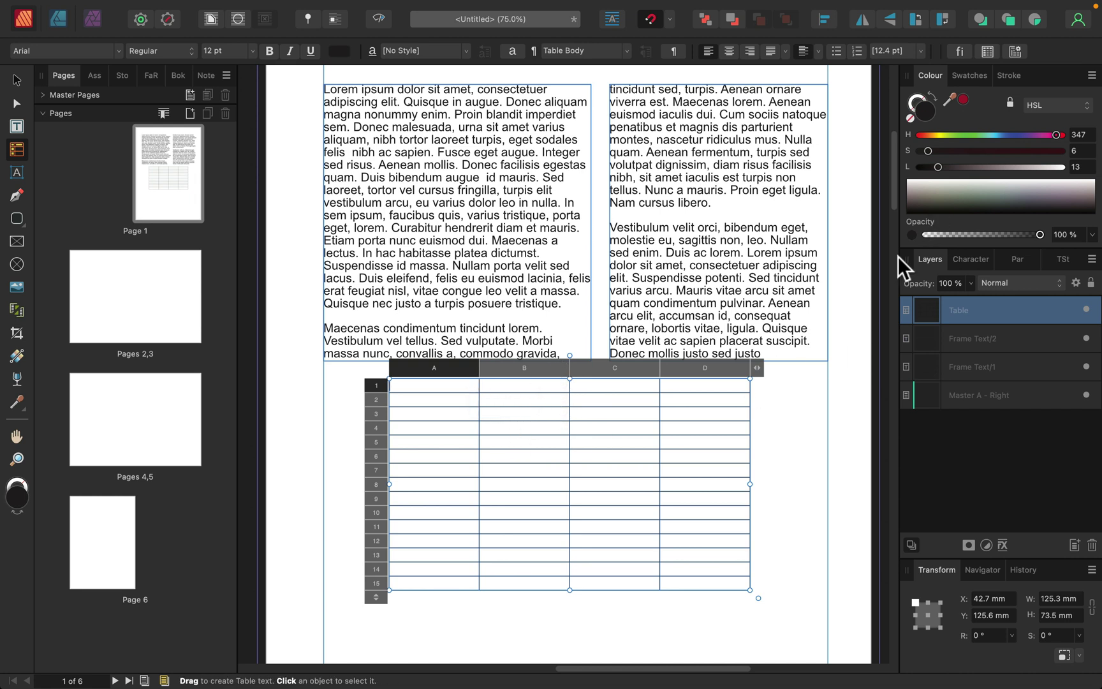
pyautogui.click(987, 52)
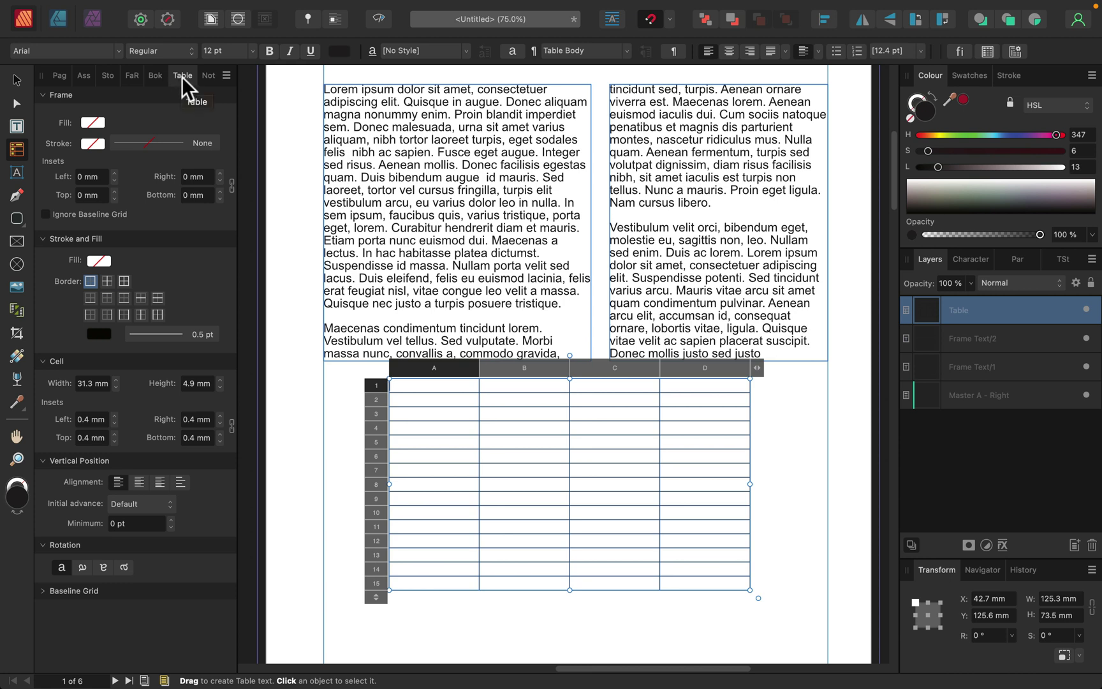
pyautogui.click(56, 76)
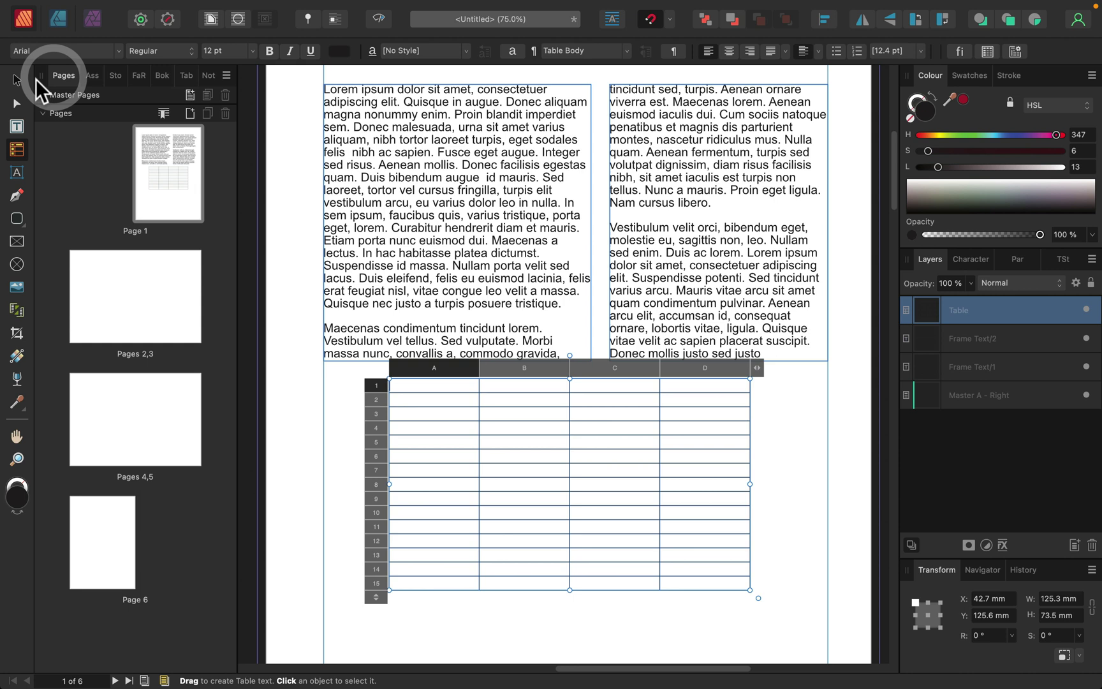
# Add an art text object beside the table, type sample letters and scale it up
pyautogui.click(17, 174)
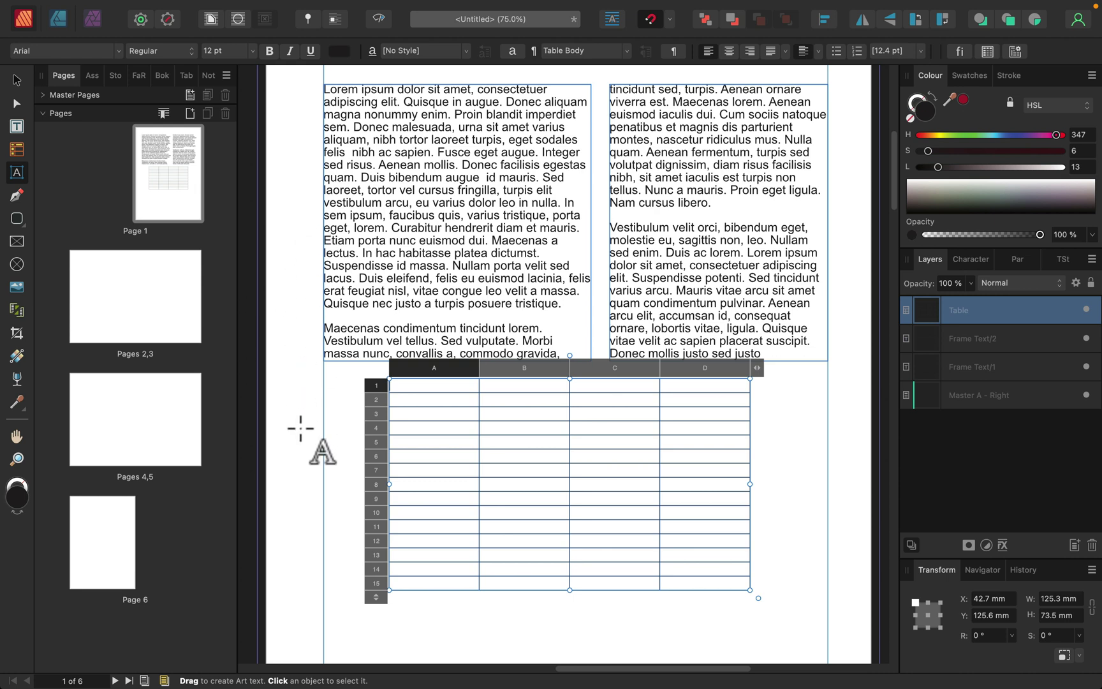
pyautogui.click(302, 429)
pyautogui.click(297, 414)
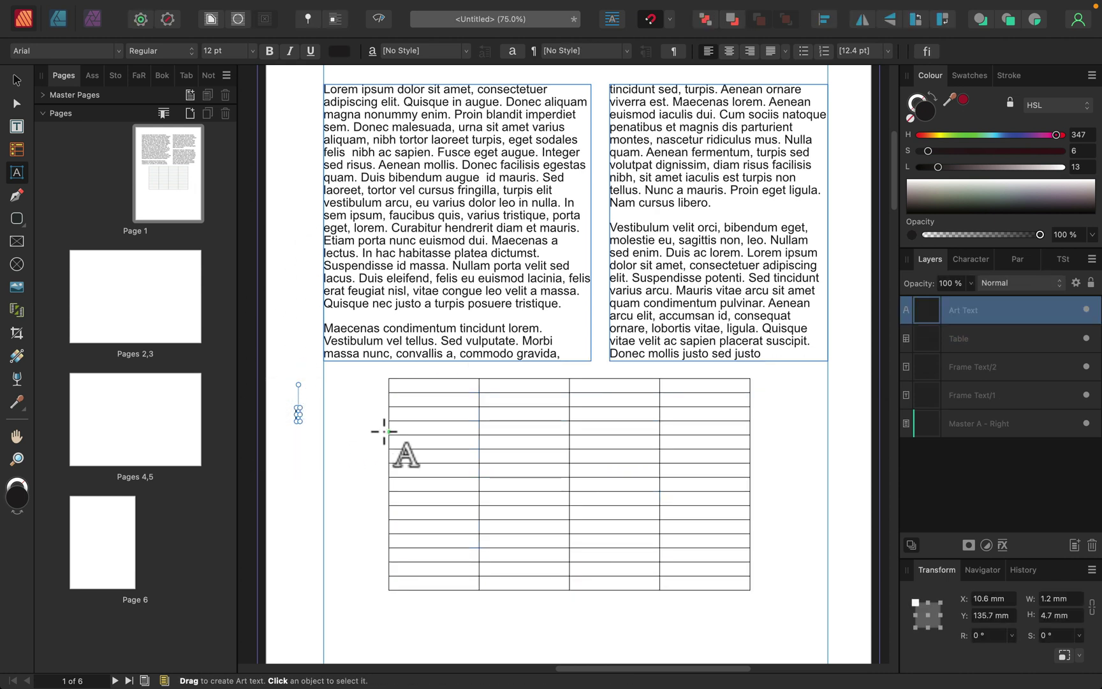
pyautogui.write('asdsadasdasd')
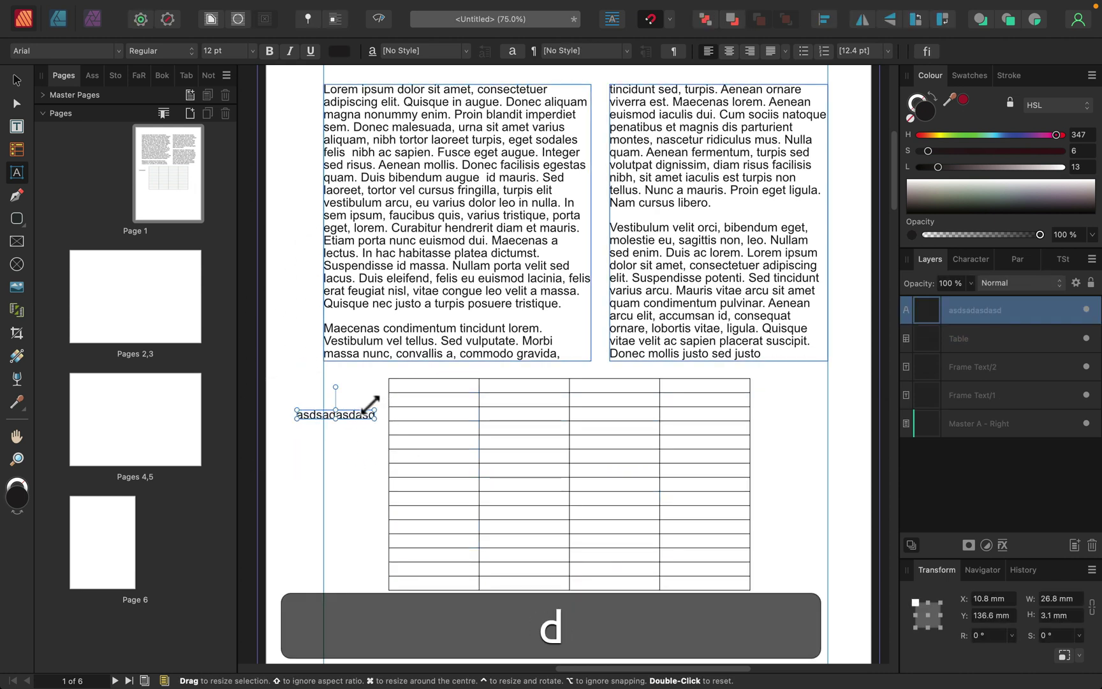
pyautogui.moveTo(381, 407); pyautogui.dragTo(501, 357)
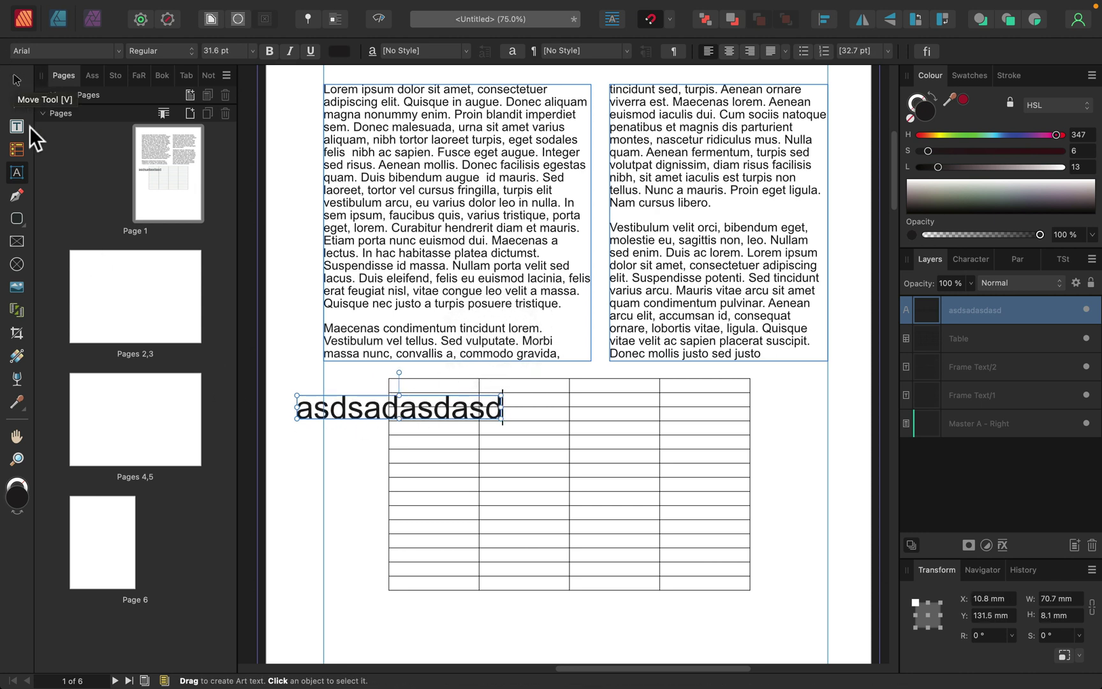
# Delete the art text, the table and both text frames from page 1
pyautogui.click(16, 81)
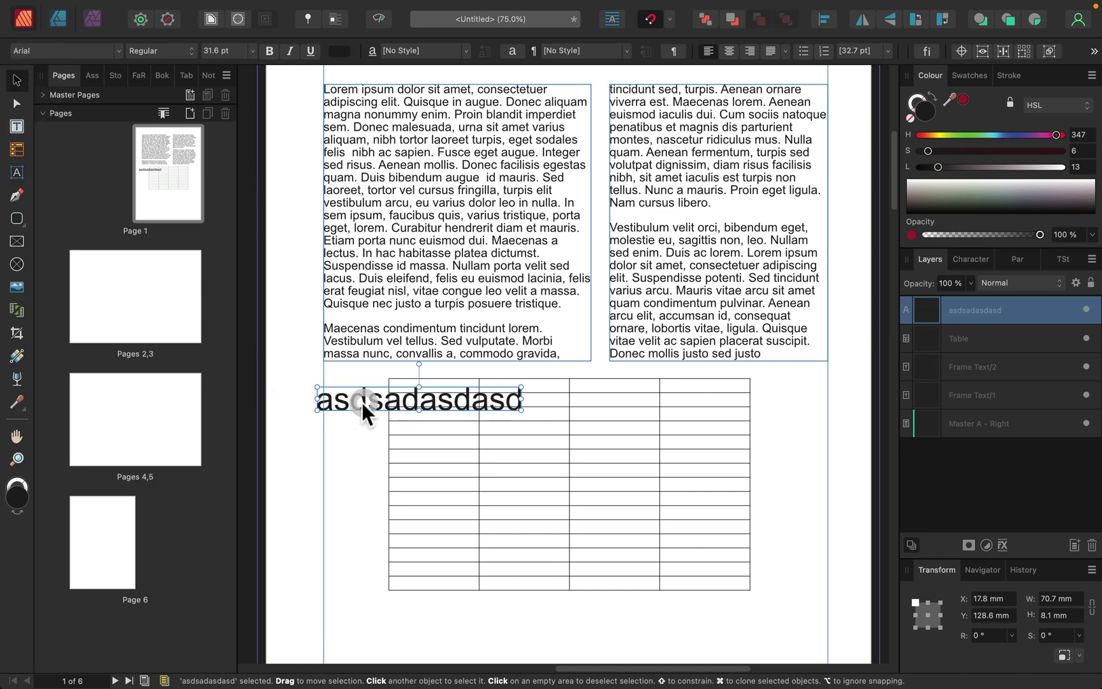
pyautogui.press('BackSpace')
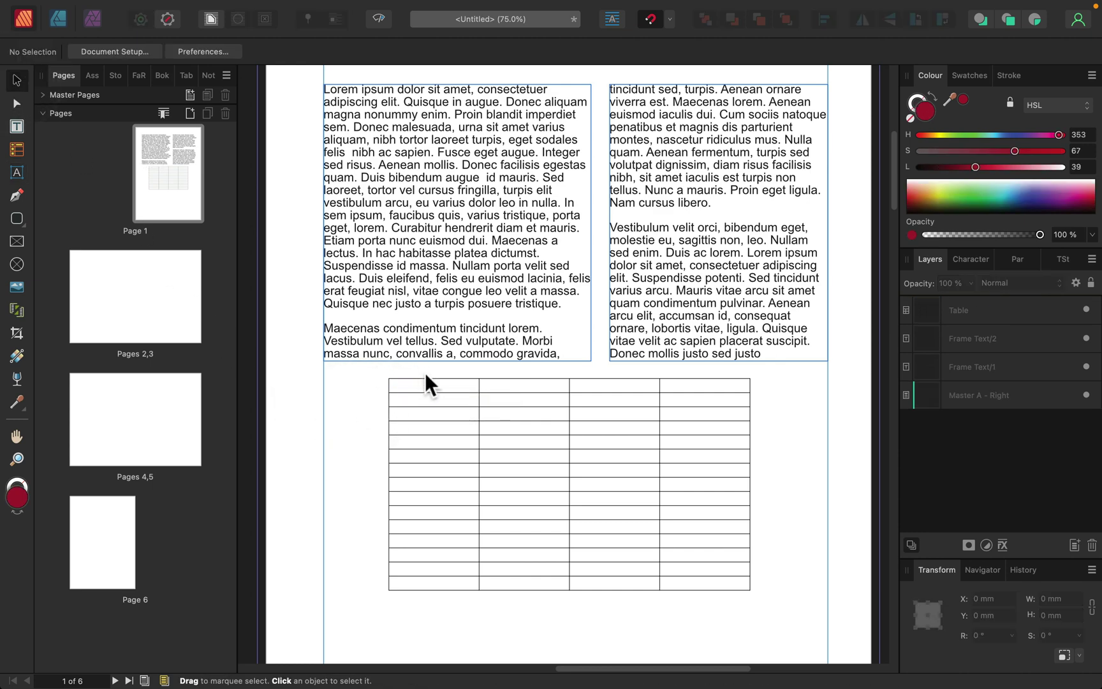
pyautogui.click(426, 377)
pyautogui.press('BackSpace')
pyautogui.click(672, 272)
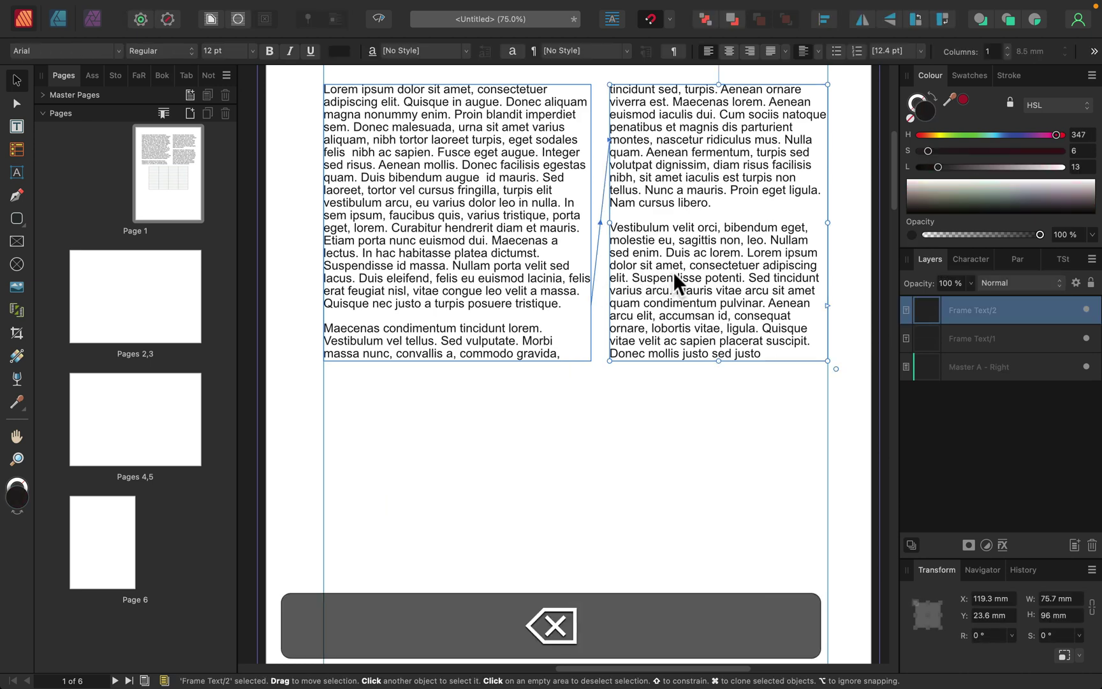
pyautogui.press('BackSpace')
pyautogui.click(528, 309)
pyautogui.press('BackSpace')
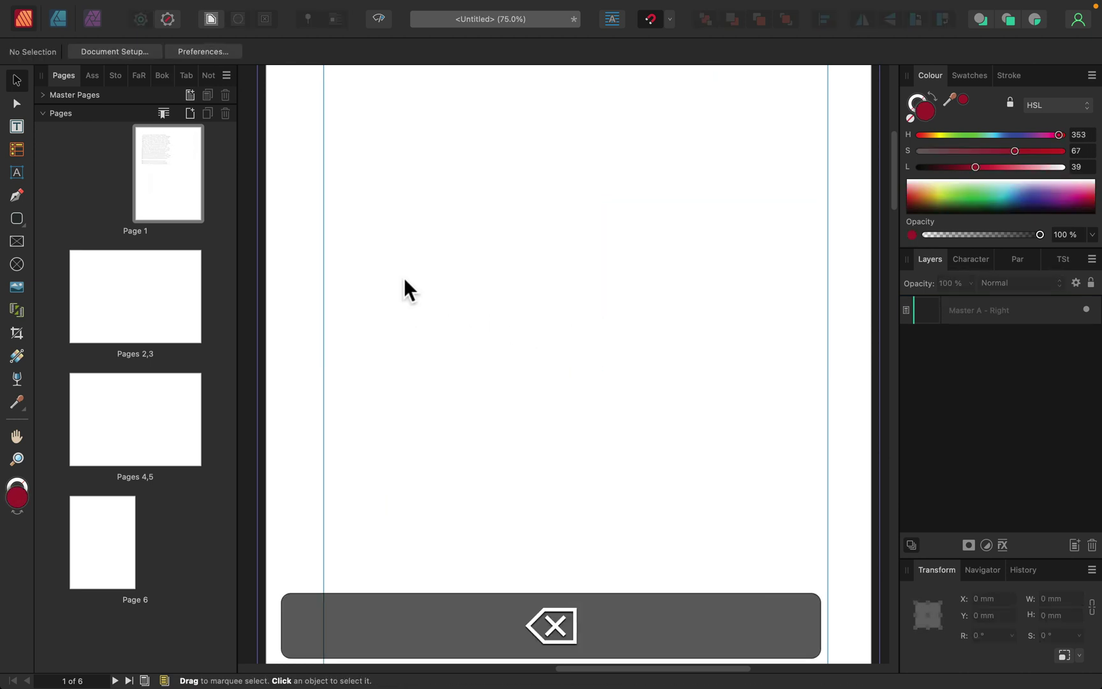
pyautogui.click(12, 193)
# Draw a closed five-node smooth curve blob near the top of page 1
pyautogui.moveTo(438, 198); pyautogui.dragTo(477, 177)
pyautogui.moveTo(575, 138)
pyautogui.mouseDown()
pyautogui.moveTo(593, 147)
pyautogui.moveTo(616, 138)
pyautogui.mouseUp()
pyautogui.moveTo(723, 218); pyautogui.dragTo(737, 262)
pyautogui.moveTo(653, 359); pyautogui.dragTo(601, 368)
pyautogui.moveTo(487, 339); pyautogui.dragTo(442, 290)
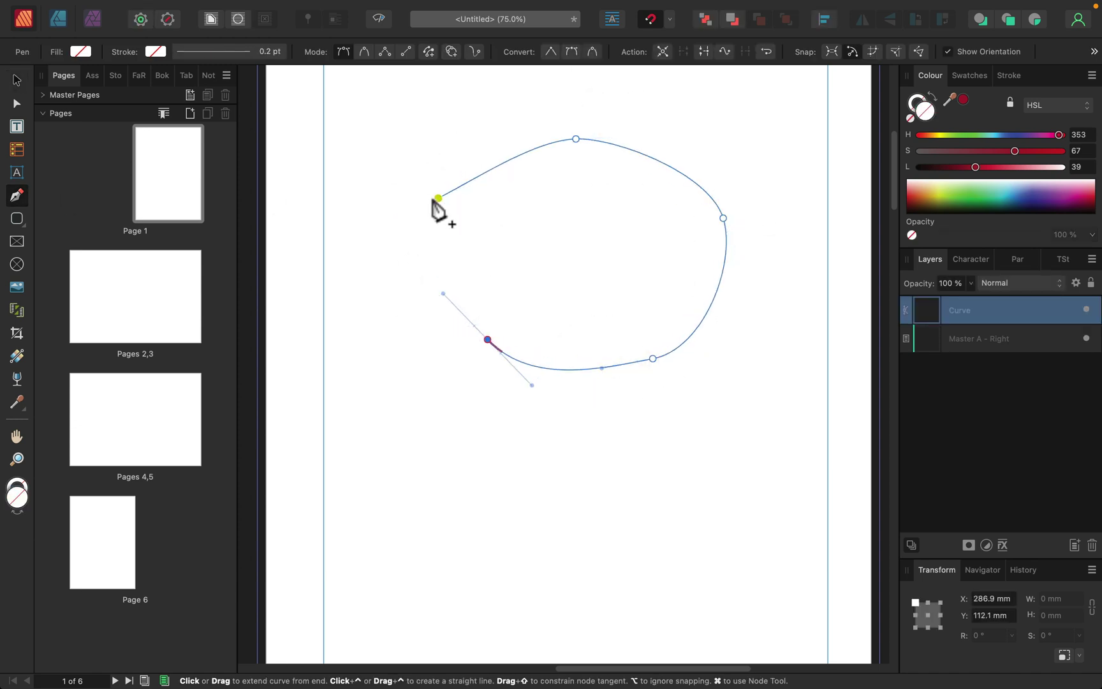
pyautogui.moveTo(438, 198); pyautogui.dragTo(442, 153)
# Fill the blob green (Hue 150), widen it to 155.7 × 80.2 mm and centre it
pyautogui.click(989, 138)
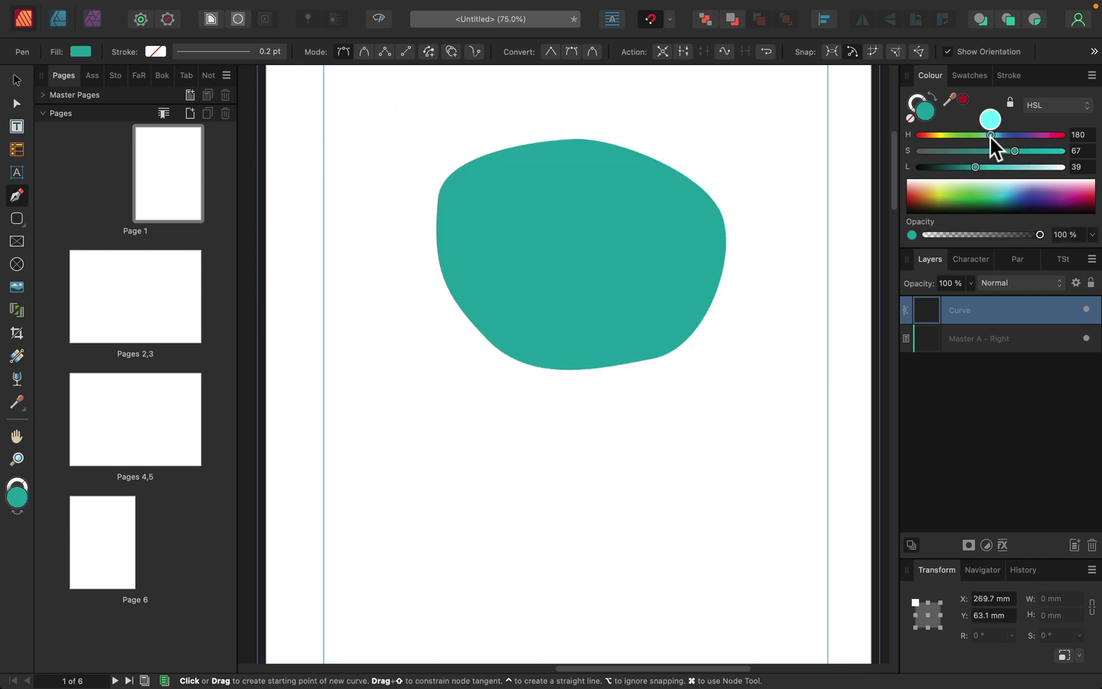
pyautogui.moveTo(990, 137); pyautogui.dragTo(978, 137)
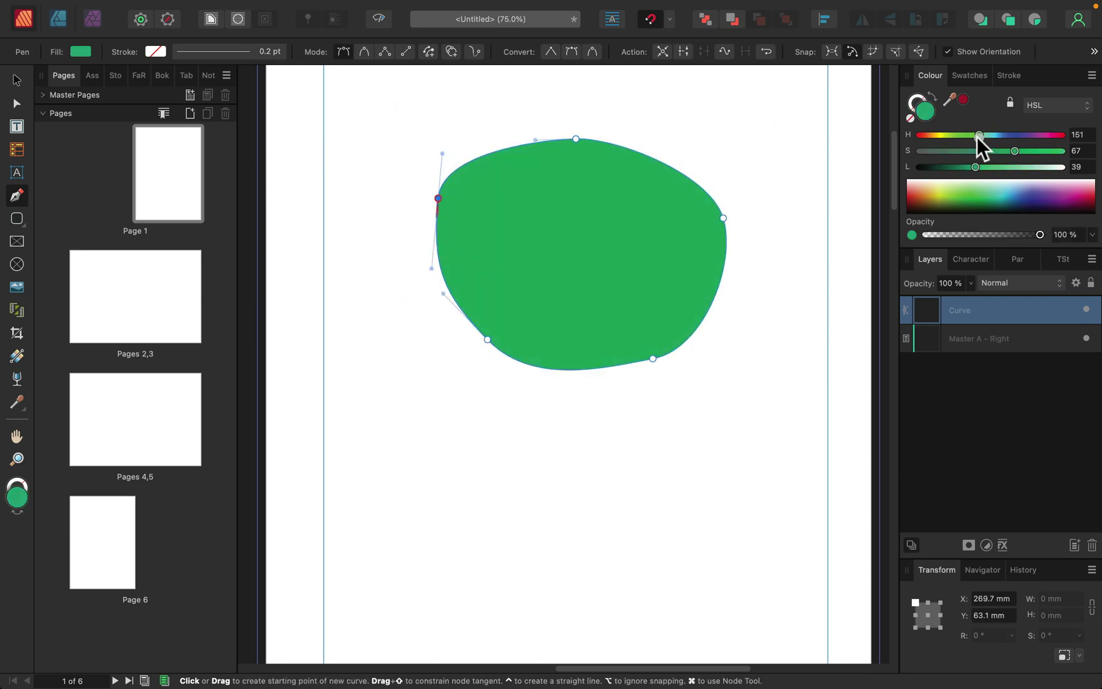
pyautogui.click(17, 78)
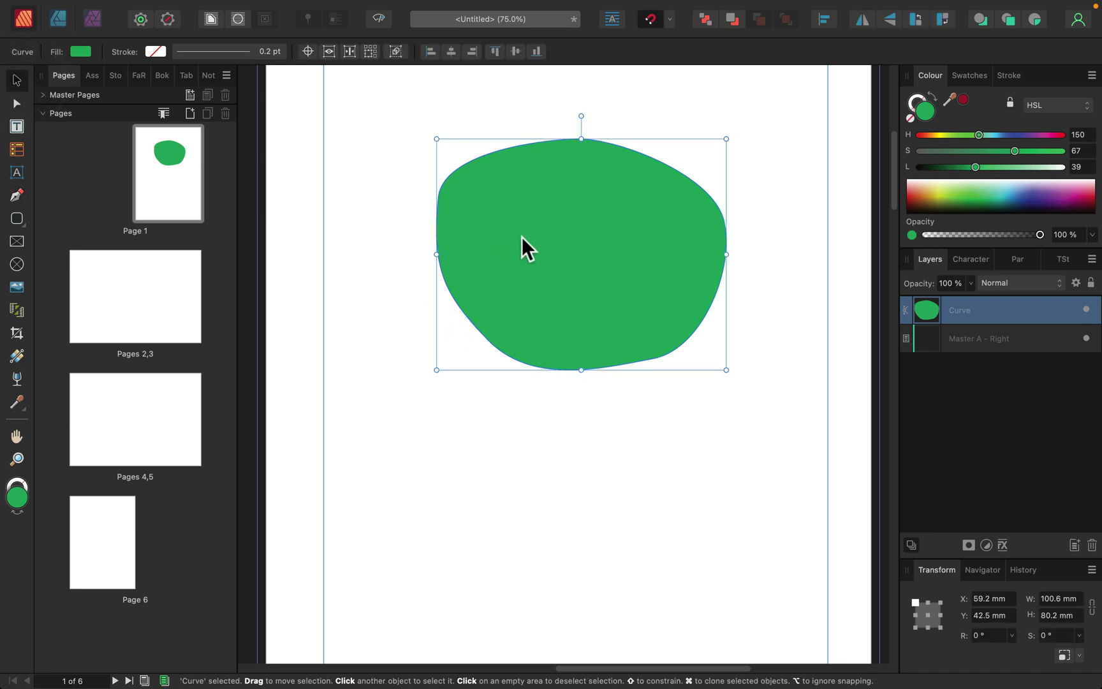
pyautogui.moveTo(552, 303); pyautogui.dragTo(486, 259)
pyautogui.moveTo(658, 210); pyautogui.dragTo(818, 210)
pyautogui.moveTo(701, 254); pyautogui.dragTo(694, 253)
# Draw a green five-point star below the blob with the Star Tool
pyautogui.click(642, 449)
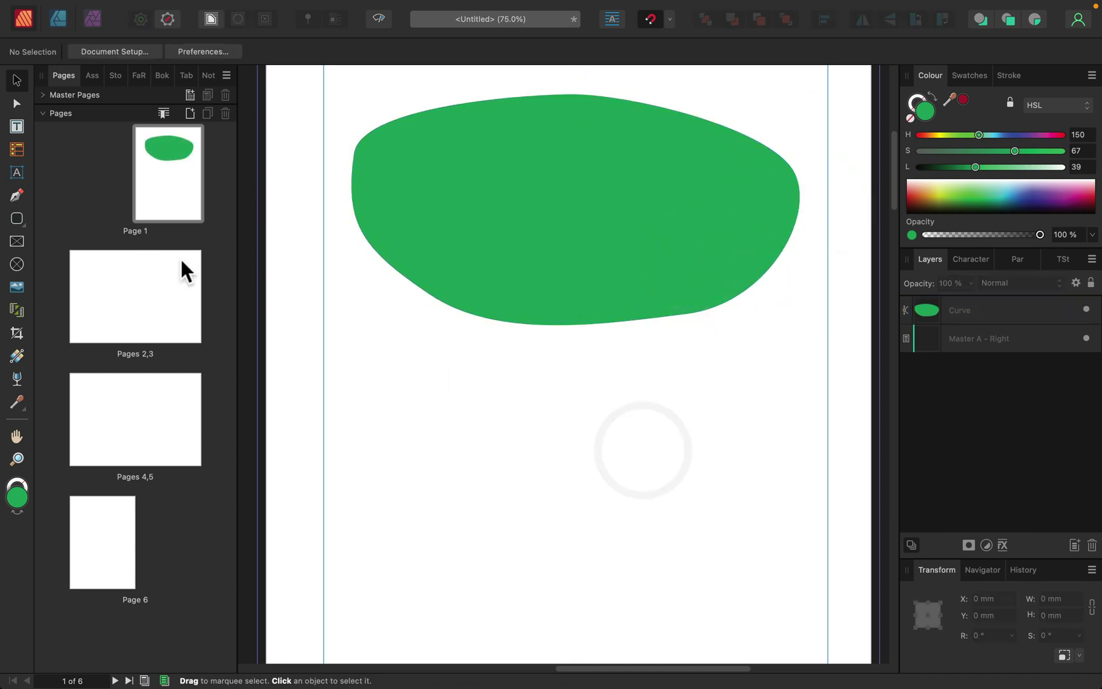
pyautogui.click(18, 220)
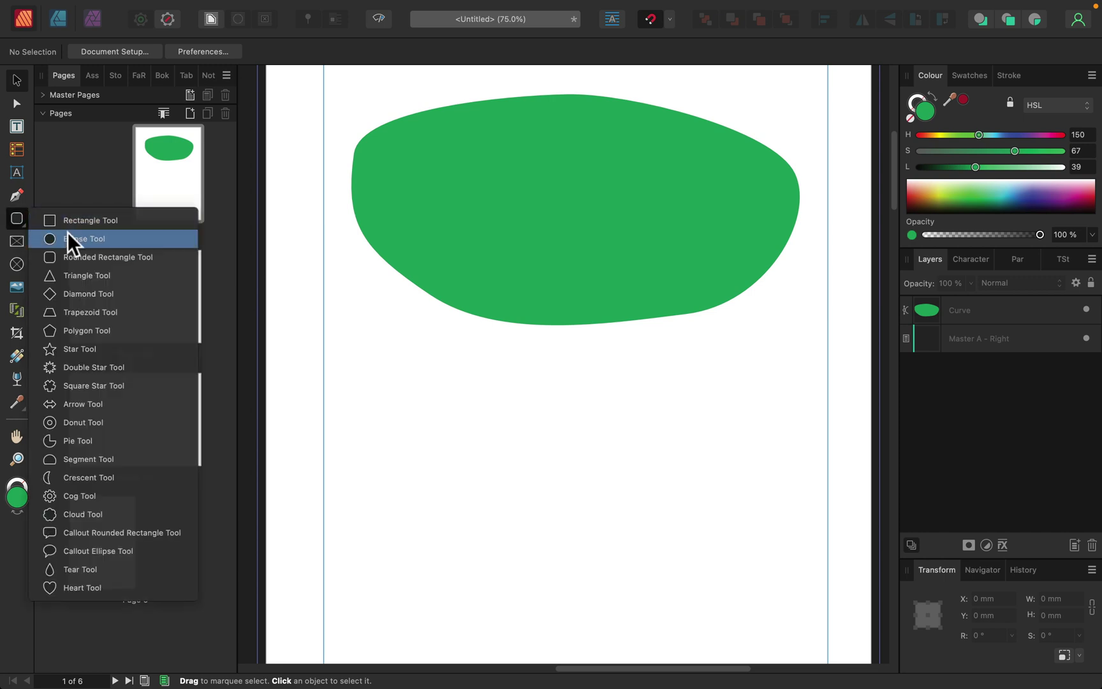
pyautogui.click(107, 348)
pyautogui.moveTo(399, 352); pyautogui.dragTo(601, 516)
# Draw an ellipse callout right of the star and move its tail tip further right
pyautogui.click(17, 218)
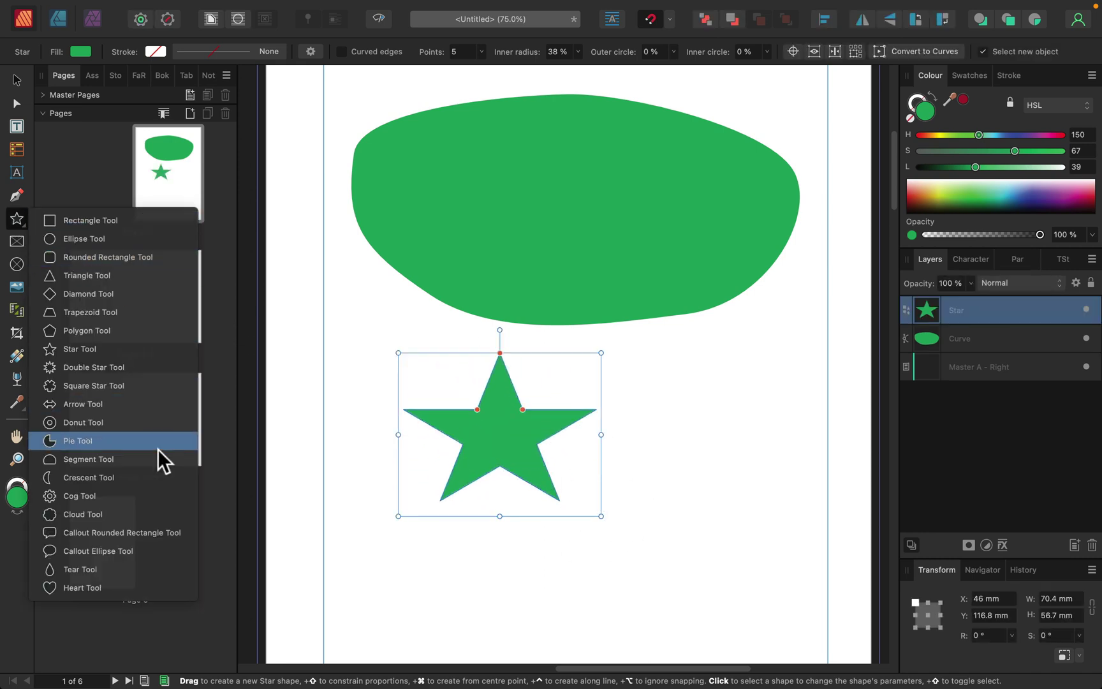
pyautogui.click(142, 552)
pyautogui.moveTo(663, 342); pyautogui.dragTo(835, 468)
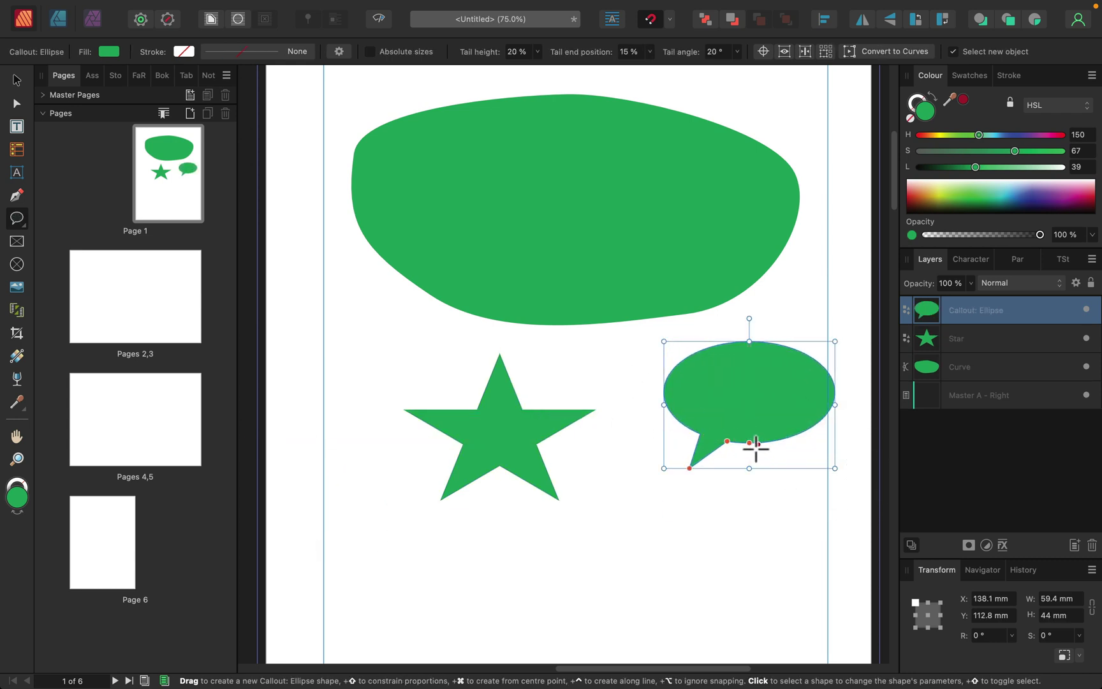
pyautogui.moveTo(751, 442)
pyautogui.mouseDown()
pyautogui.moveTo(751, 354)
pyautogui.moveTo(752, 485)
pyautogui.moveTo(760, 373)
pyautogui.moveTo(750, 435)
pyautogui.mouseUp()
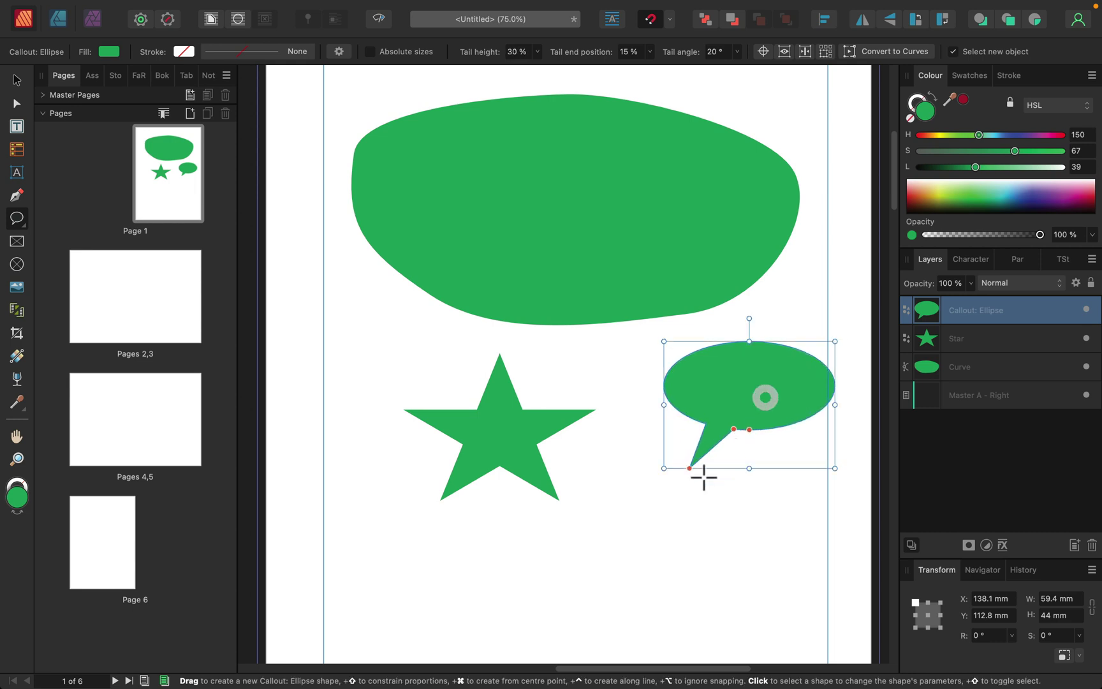
pyautogui.moveTo(684, 467); pyautogui.dragTo(778, 465)
# Round the star's points into petals and set it to 13 points
pyautogui.click(514, 432)
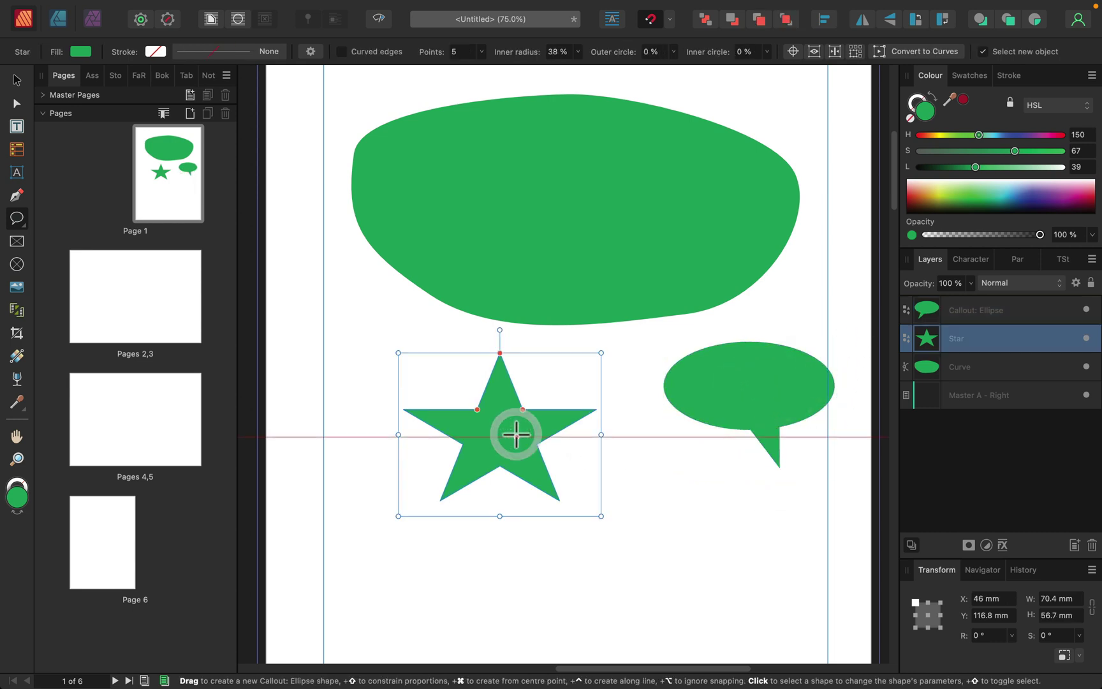
pyautogui.moveTo(496, 353); pyautogui.dragTo(496, 430)
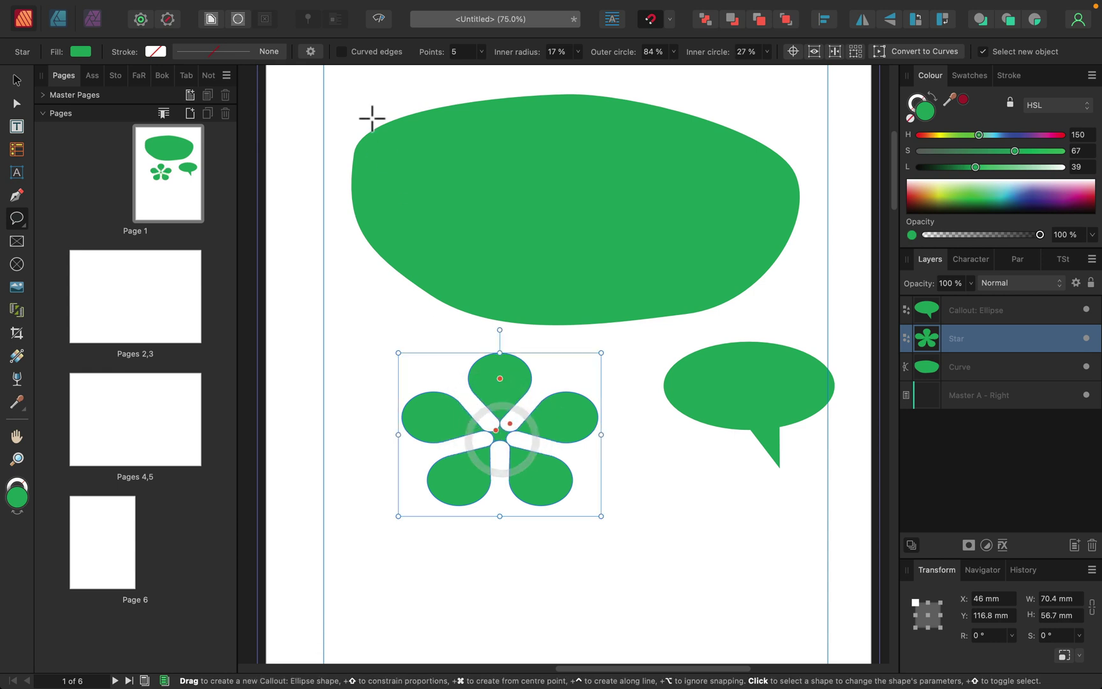
pyautogui.click(483, 51)
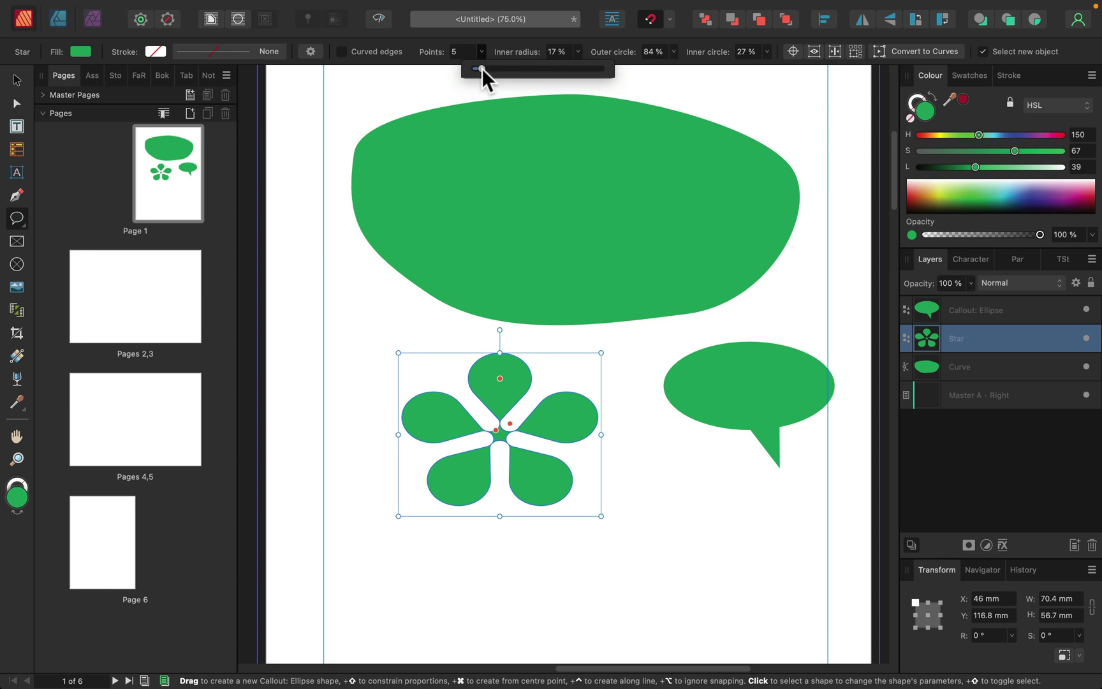
pyautogui.moveTo(482, 68); pyautogui.dragTo(503, 68)
pyautogui.click(17, 79)
# Move the flower up-left and bring the speech bubble in beside it
pyautogui.click(391, 295)
pyautogui.moveTo(519, 422); pyautogui.dragTo(482, 411)
pyautogui.moveTo(767, 402); pyautogui.dragTo(690, 408)
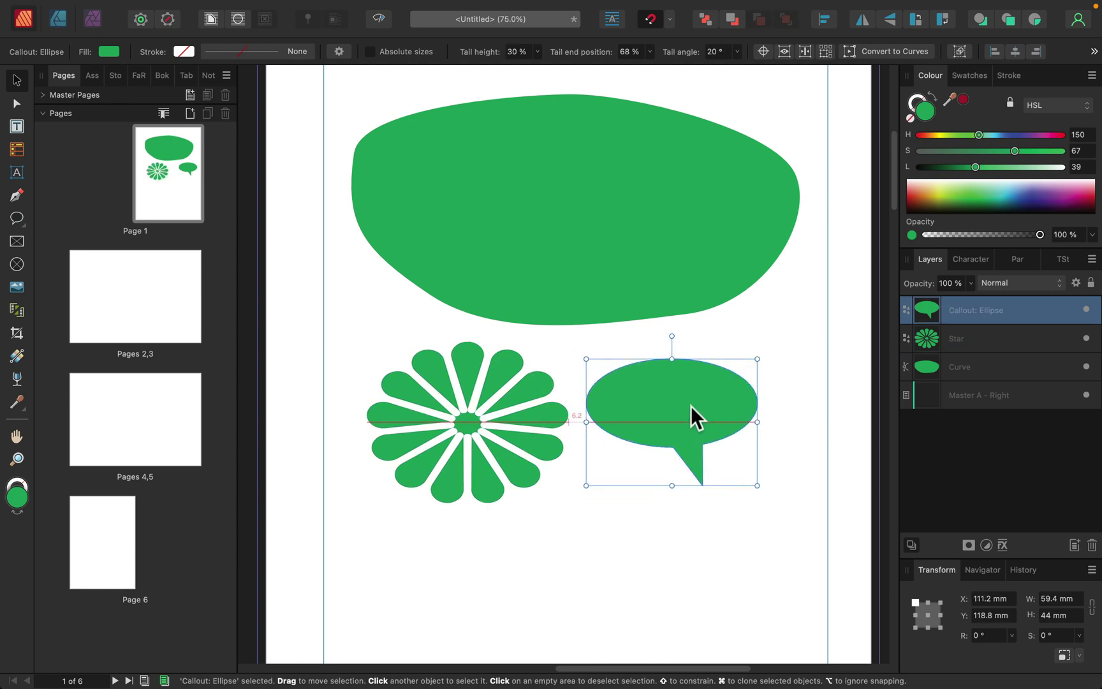
pyautogui.click(391, 315)
pyautogui.click(15, 220)
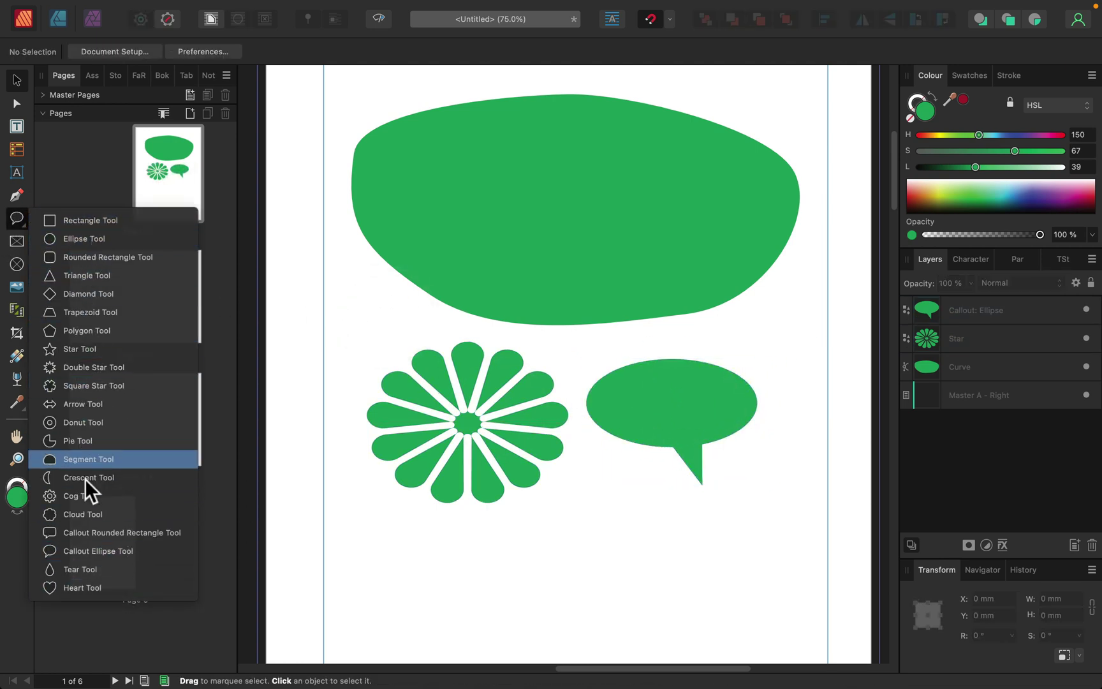
# Draw a rectangular picture frame over the flower, then delete the flower, speech bubble and green blob
pyautogui.click(16, 243)
pyautogui.moveTo(351, 296); pyautogui.dragTo(629, 471)
pyautogui.click(16, 80)
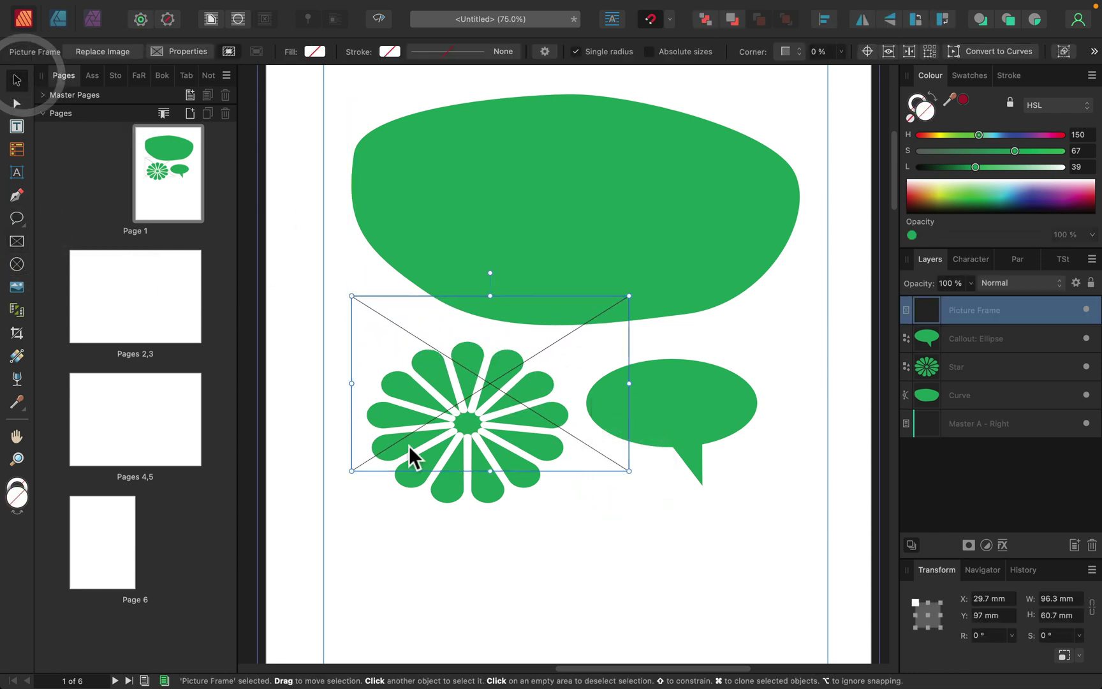
pyautogui.click(466, 485)
pyautogui.press('BackSpace')
pyautogui.click(680, 366)
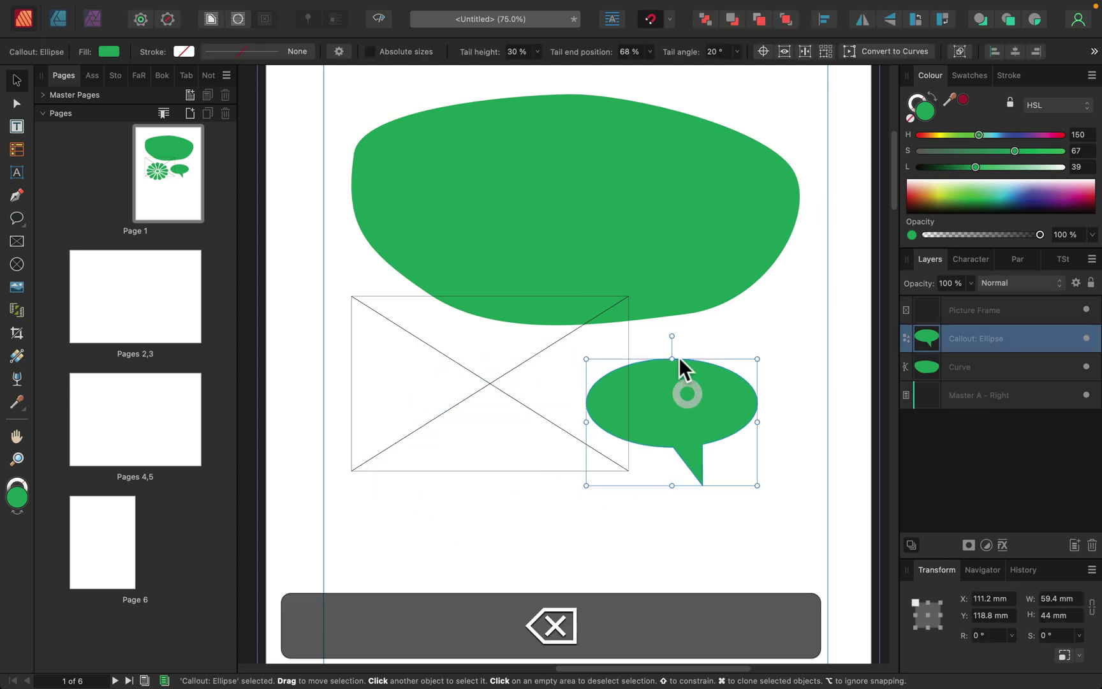
pyautogui.press('BackSpace')
pyautogui.click(674, 260)
pyautogui.press('BackSpace')
# Move the rectangular picture frame toward the top-left, then delete it
pyautogui.click(556, 345)
pyautogui.moveTo(552, 350); pyautogui.dragTo(543, 199)
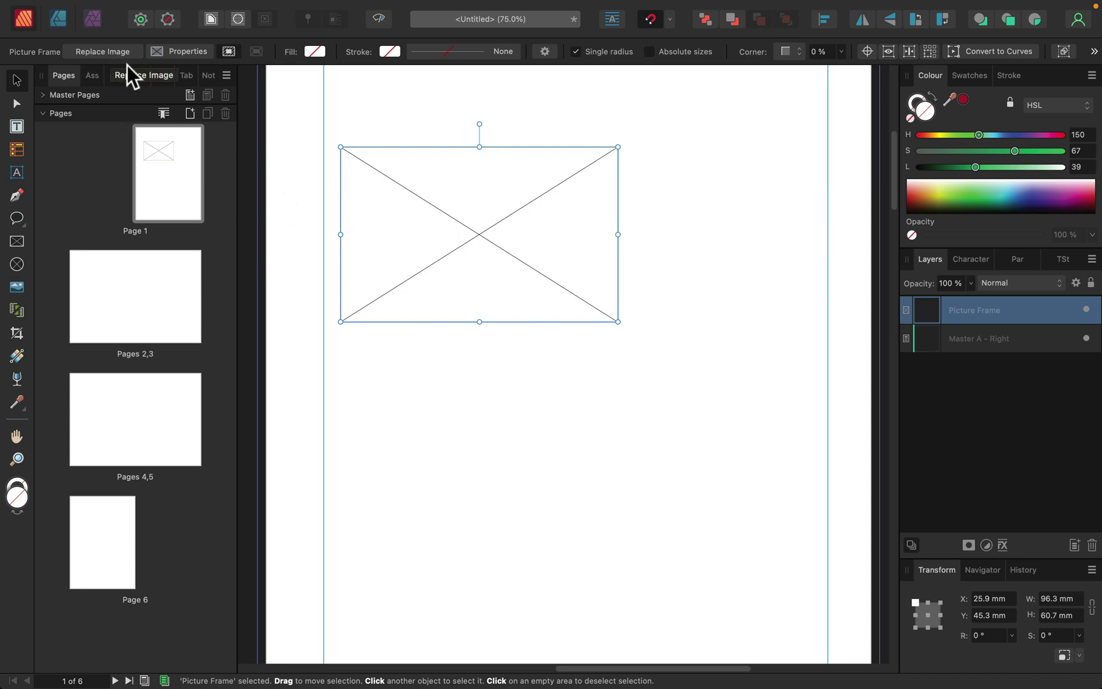
pyautogui.moveTo(452, 236)
pyautogui.mouseDown()
pyautogui.moveTo(428, 210)
pyautogui.moveTo(453, 214)
pyautogui.mouseUp()
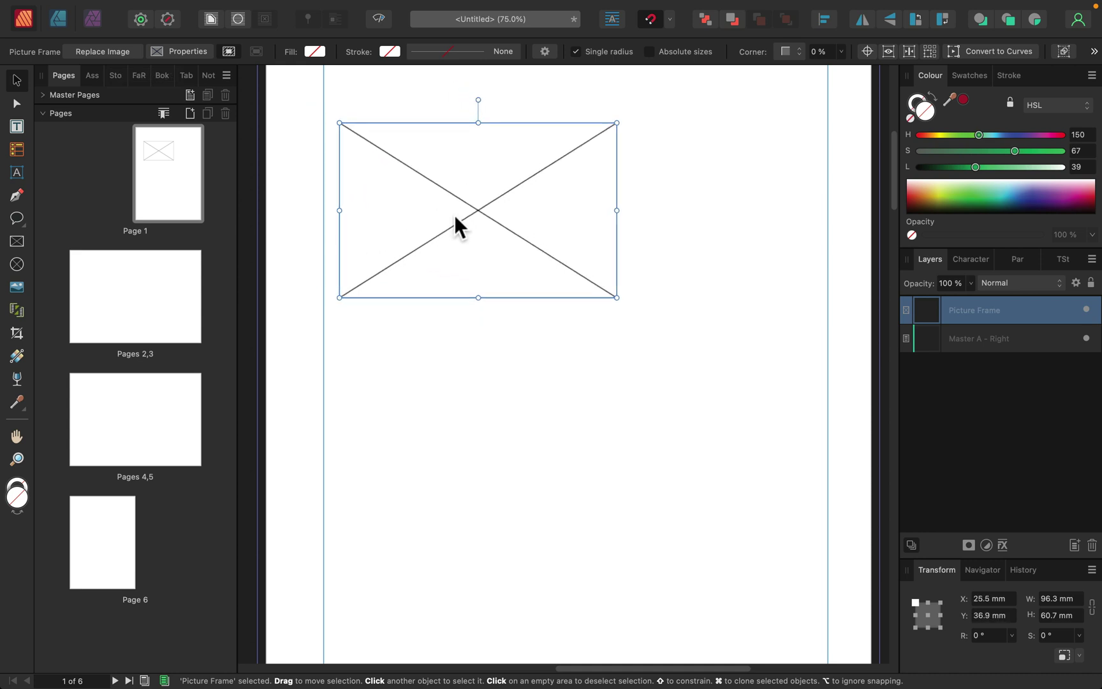
pyautogui.click(483, 239)
pyautogui.press('BackSpace')
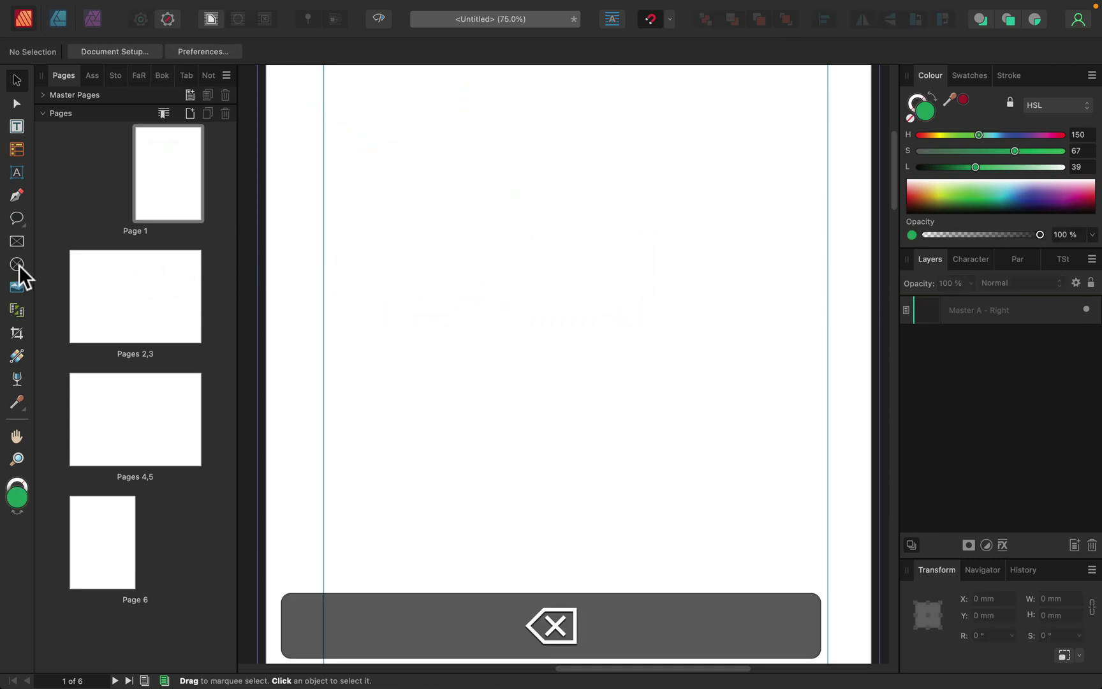
# Draw a 77.1 × 77.1 mm circular picture frame on page 1
pyautogui.click(17, 264)
pyautogui.moveTo(361, 156); pyautogui.dragTo(586, 375)
pyautogui.press('shift')
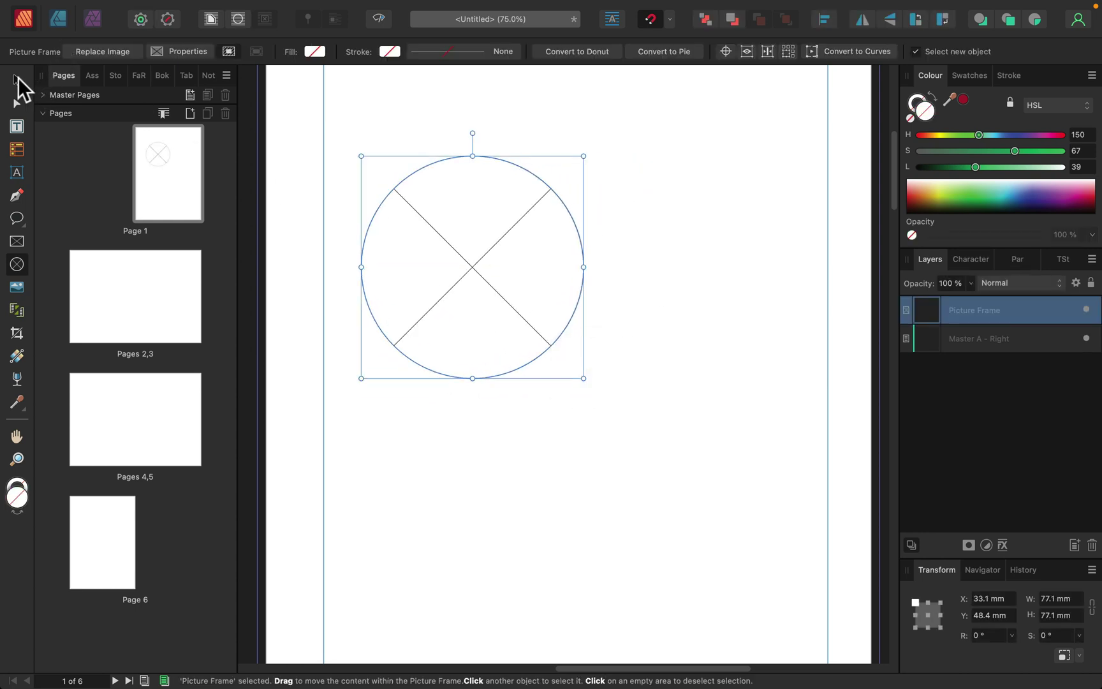
pyautogui.click(18, 78)
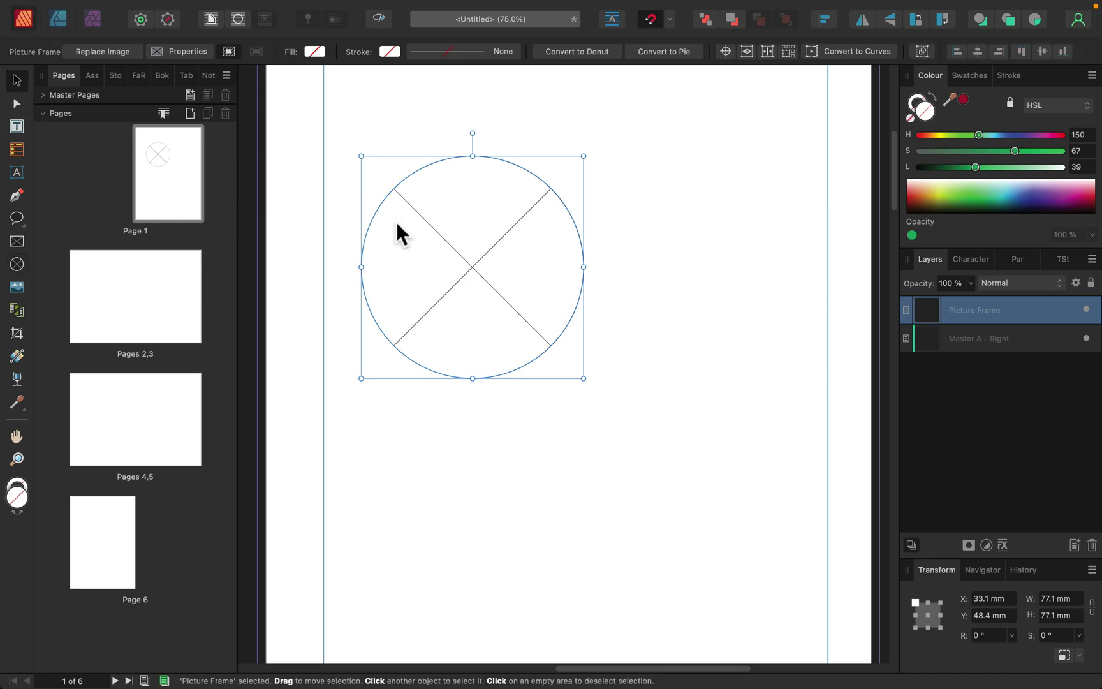
pyautogui.press('BackSpace')
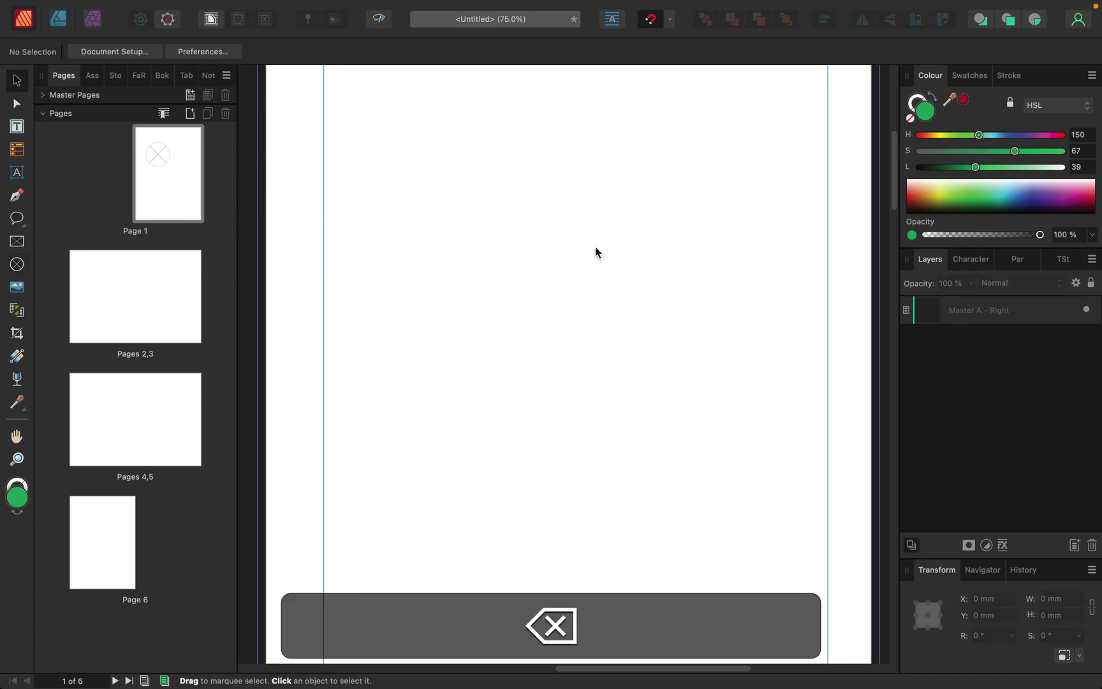
pyautogui.click(23, 221)
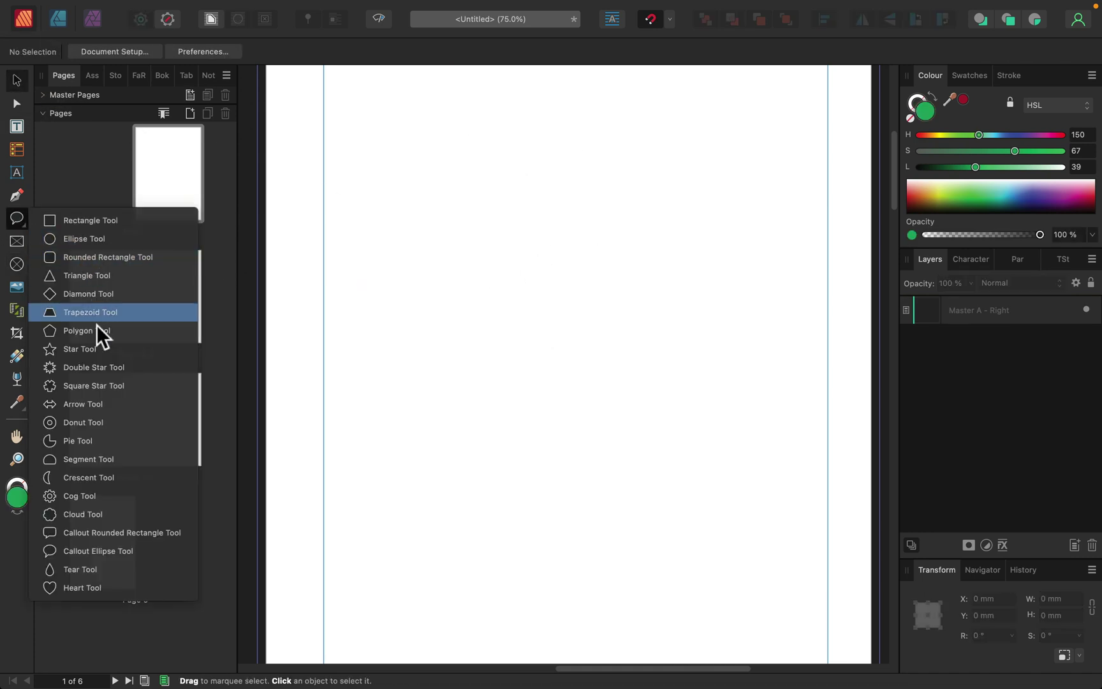
pyautogui.click(94, 587)
pyautogui.moveTo(372, 160); pyautogui.dragTo(646, 408)
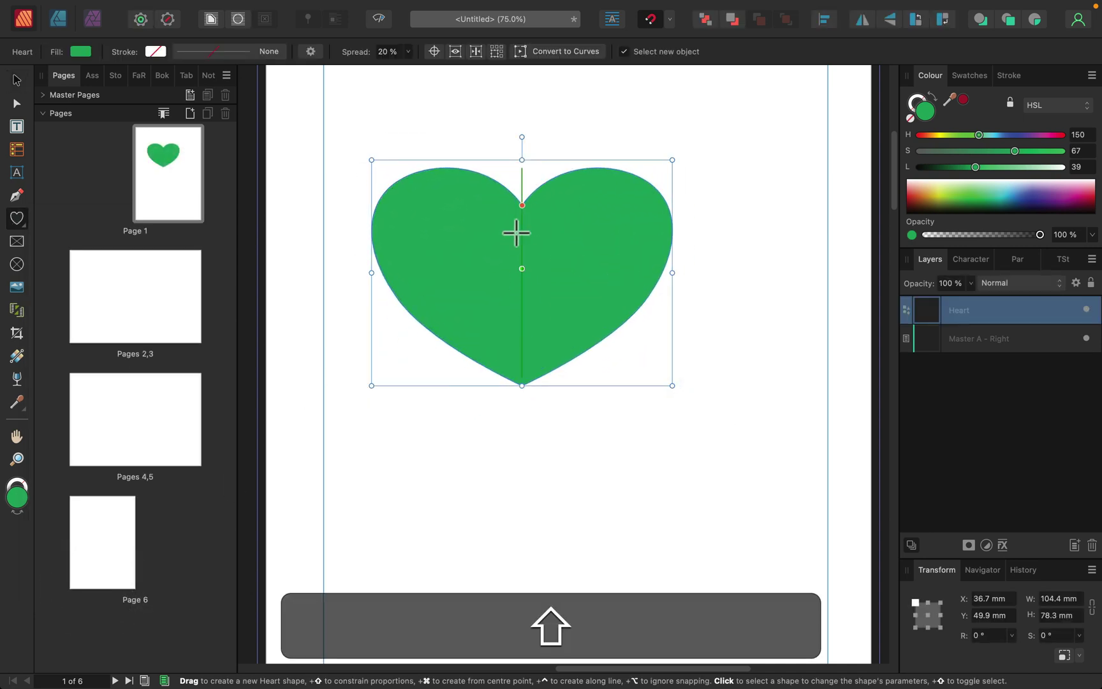
pyautogui.click(16, 80)
pyautogui.rightClick(464, 259)
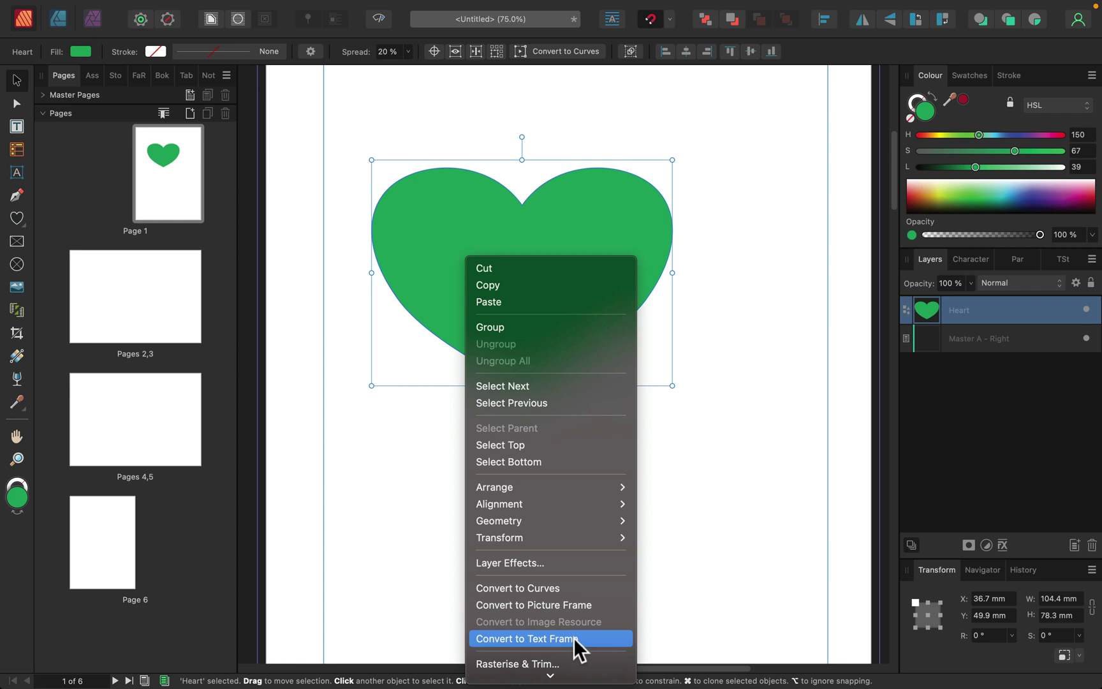
pyautogui.click(568, 605)
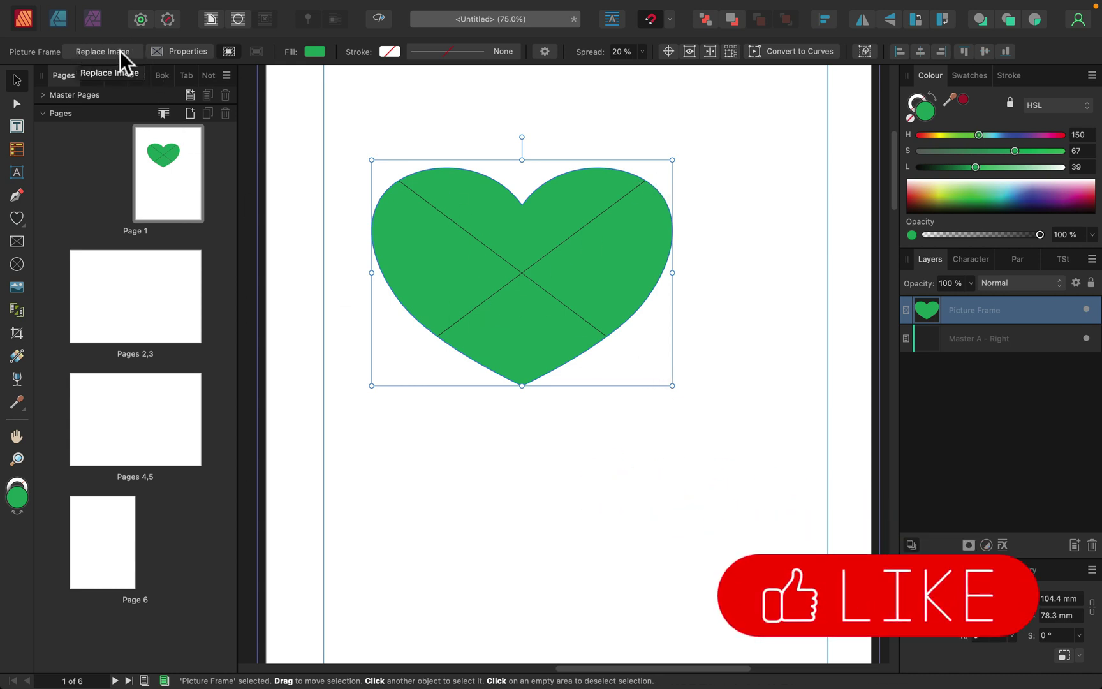
pyautogui.click(589, 261)
pyautogui.press('BackSpace')
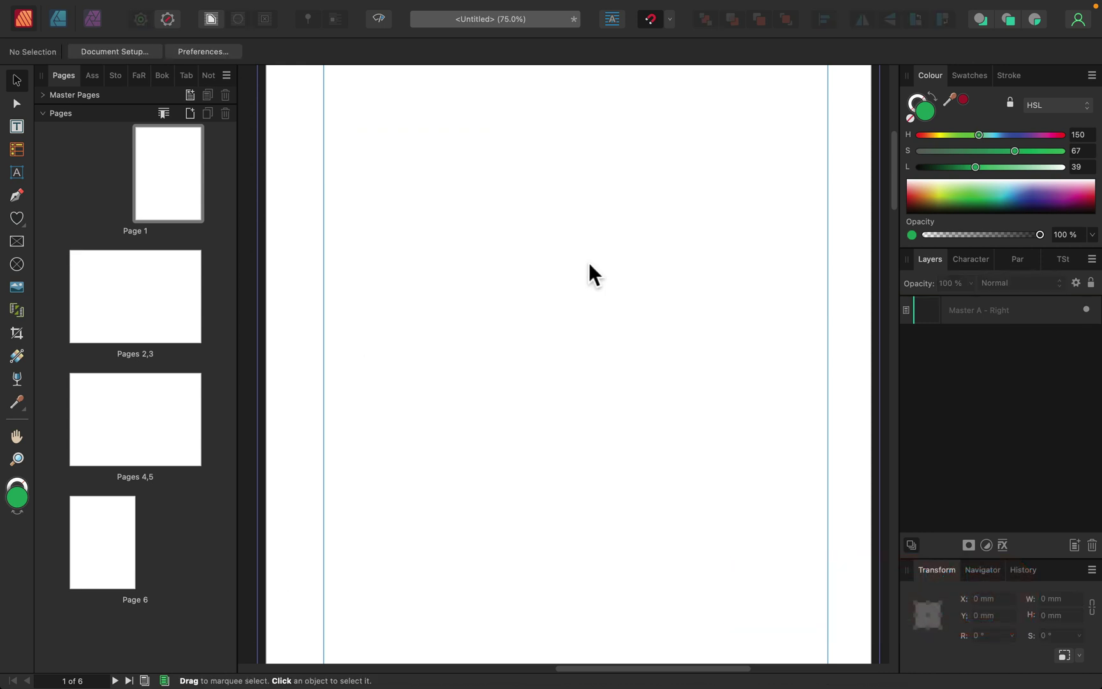
pyautogui.click(17, 310)
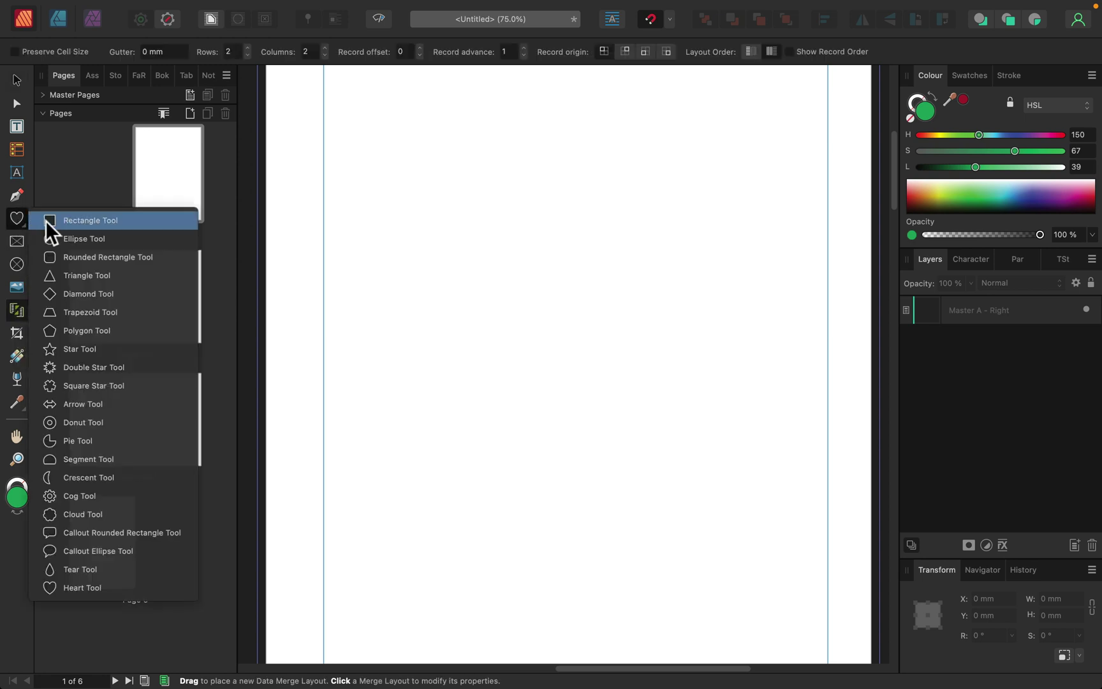
pyautogui.click(125, 587)
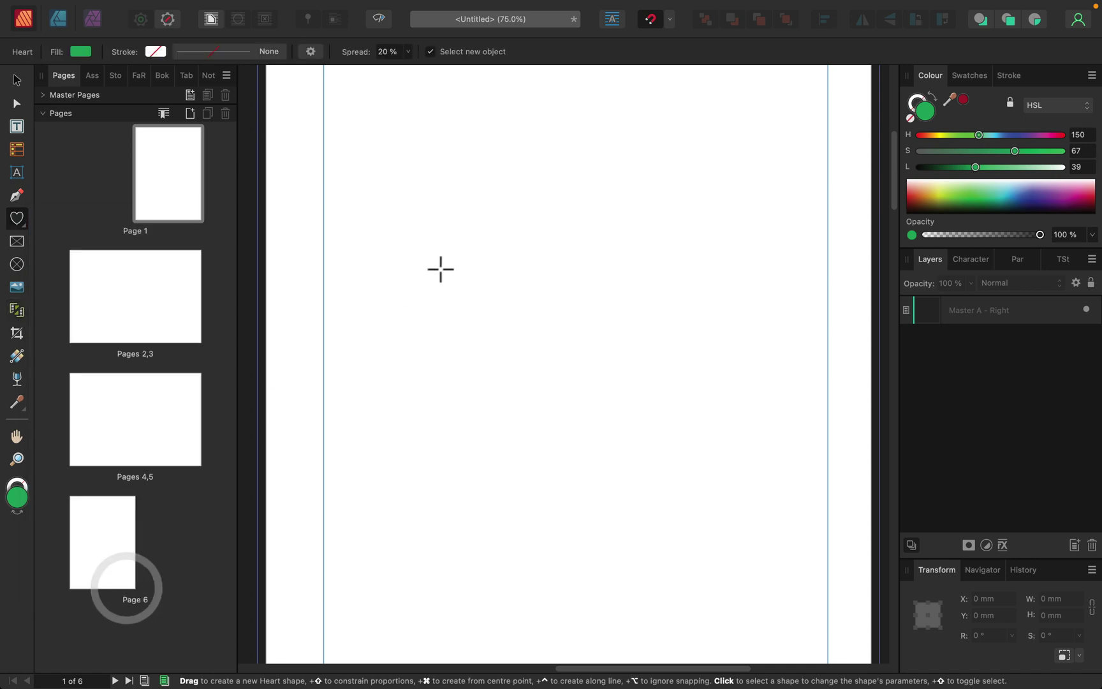
pyautogui.moveTo(425, 261)
pyautogui.mouseDown()
pyautogui.moveTo(652, 487)
pyautogui.moveTo(644, 437)
pyautogui.mouseUp()
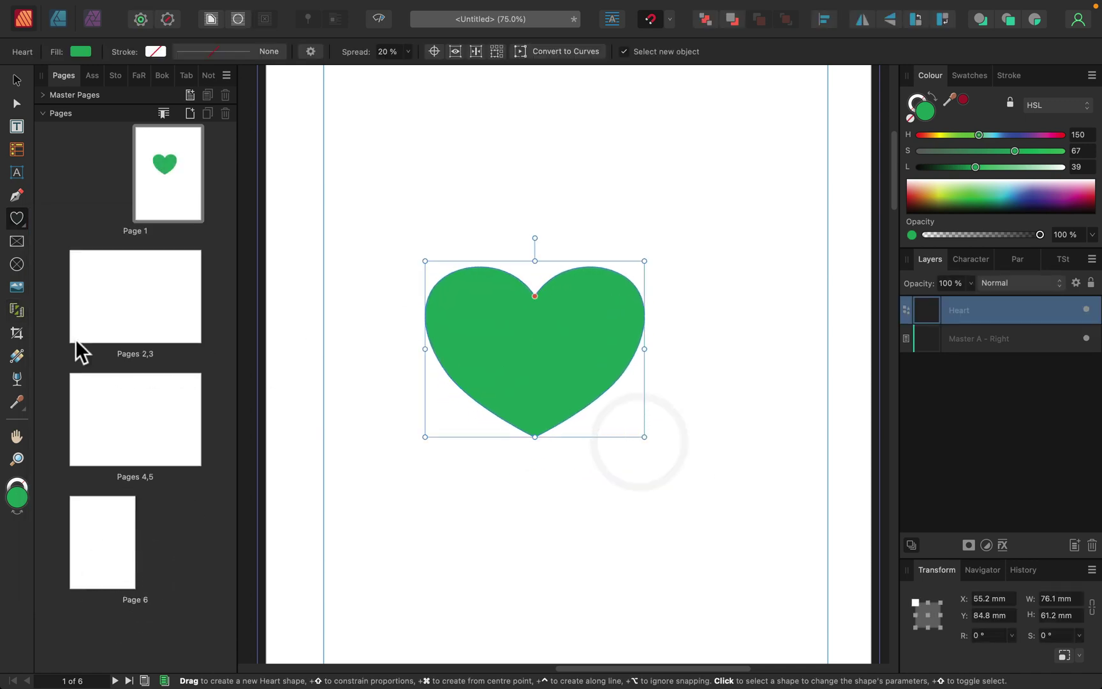
pyautogui.click(15, 332)
pyautogui.moveTo(645, 349); pyautogui.dragTo(536, 350)
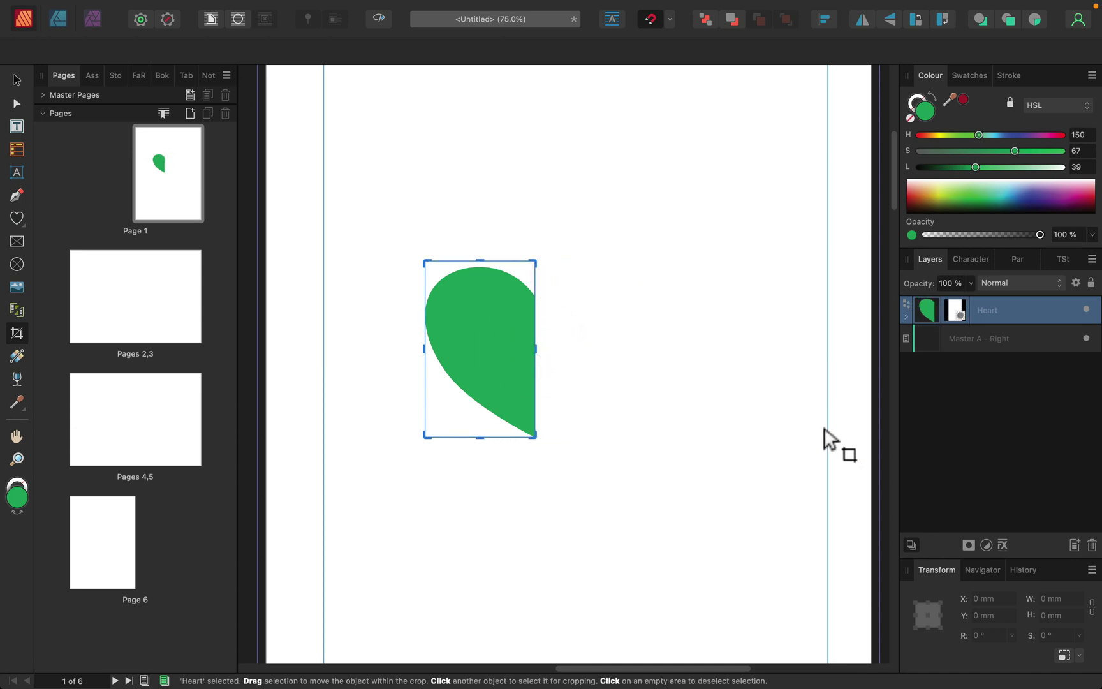
pyautogui.click(16, 81)
pyautogui.click(468, 181)
pyautogui.moveTo(417, 233); pyautogui.dragTo(791, 522)
pyautogui.press('BackSpace')
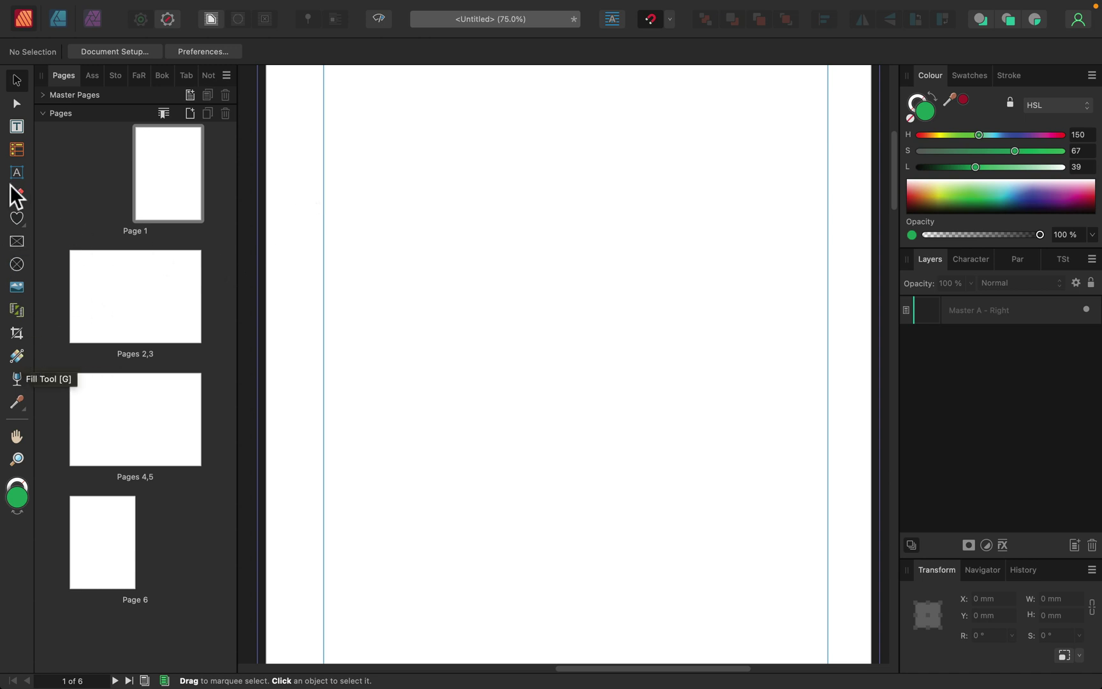
# Draw an 87.6 × 66.4 mm green rectangle mid-page and give it a left-to-right linear gradient
pyautogui.moveTo(18, 225); pyautogui.dragTo(46, 223)
pyautogui.moveTo(403, 287); pyautogui.dragTo(657, 478)
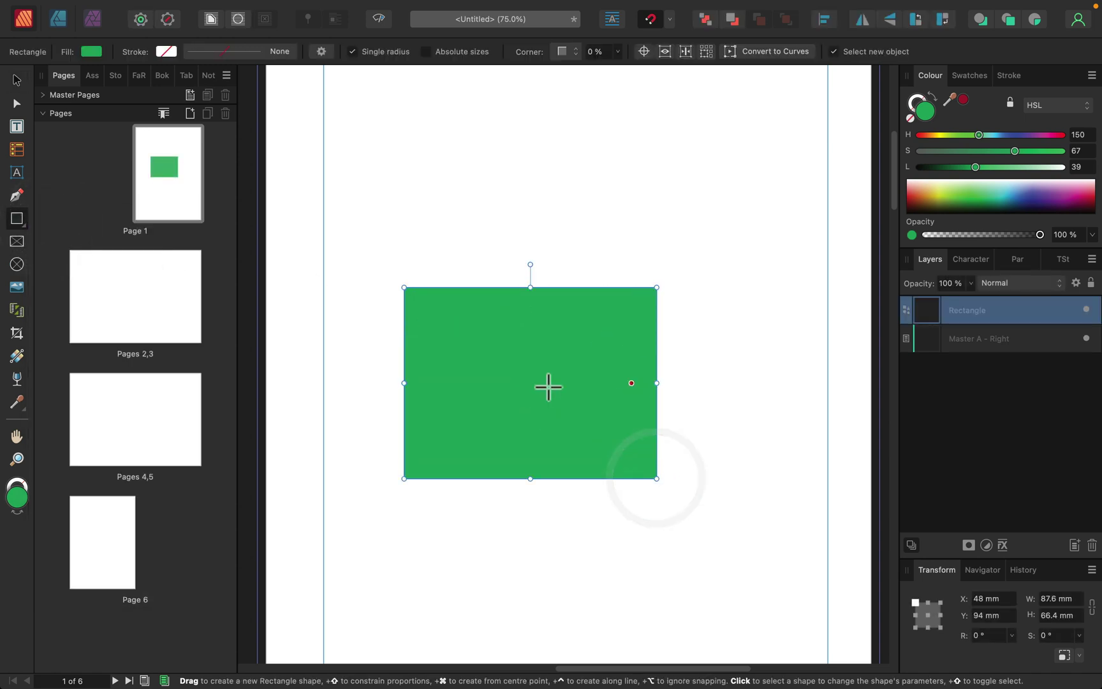
pyautogui.click(17, 356)
pyautogui.moveTo(638, 297); pyautogui.dragTo(393, 449)
pyautogui.moveTo(470, 343); pyautogui.dragTo(582, 343)
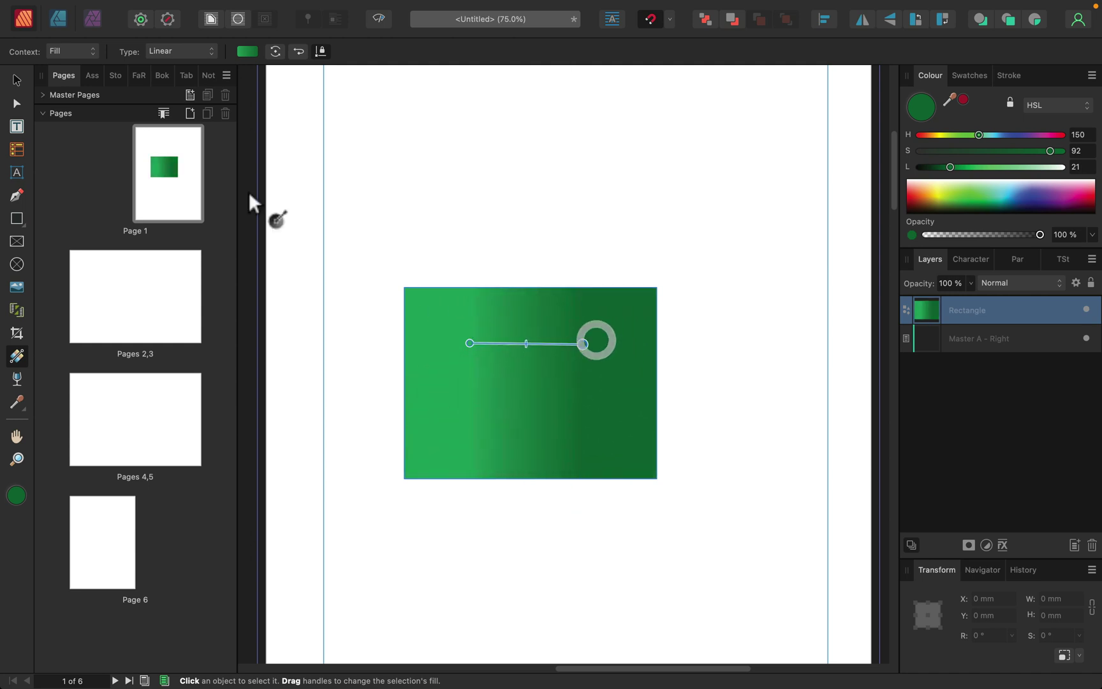
# Fade the rectangle's top edge to transparent with a transparency gradient
pyautogui.click(15, 83)
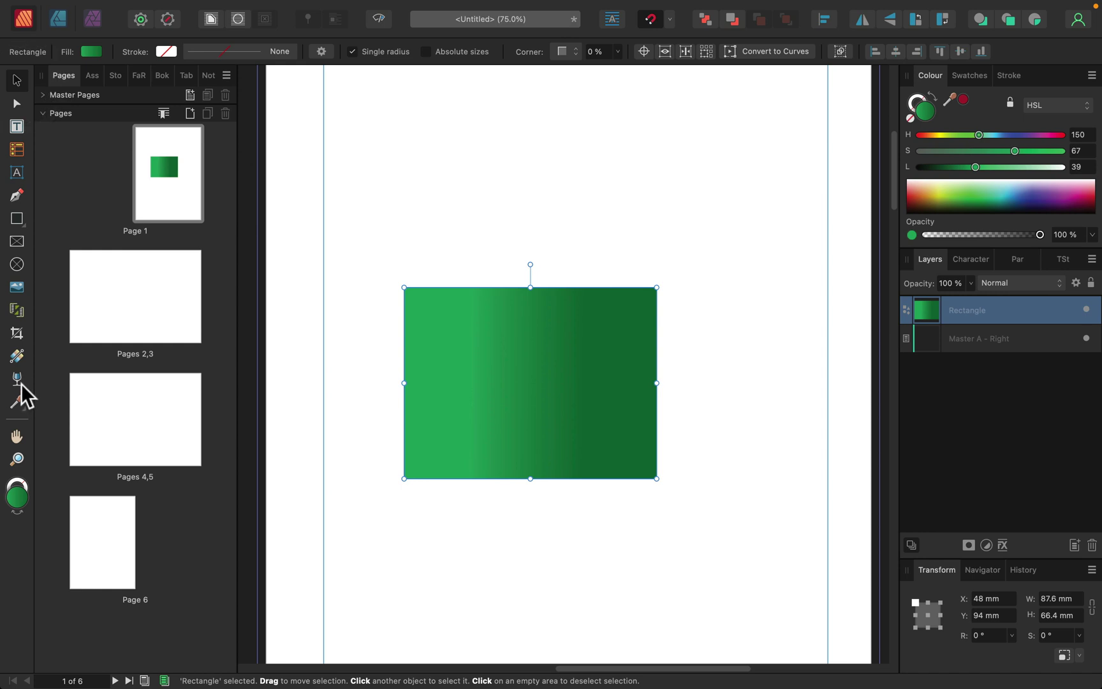
pyautogui.click(20, 381)
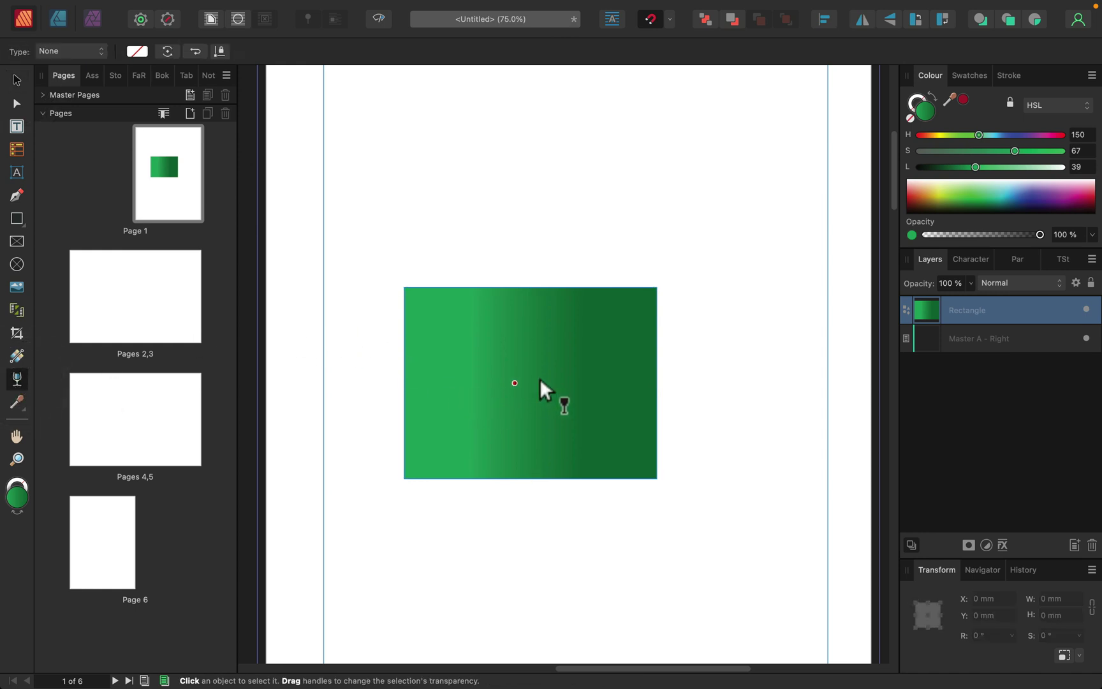
pyautogui.moveTo(530, 367); pyautogui.dragTo(530, 294)
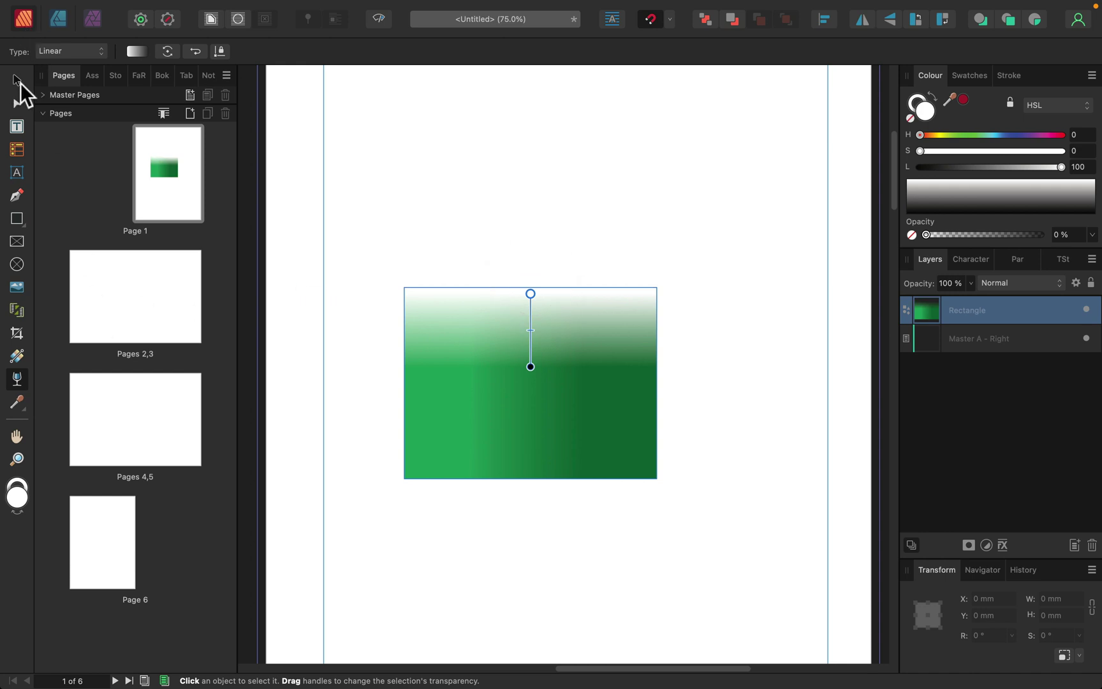
pyautogui.click(14, 406)
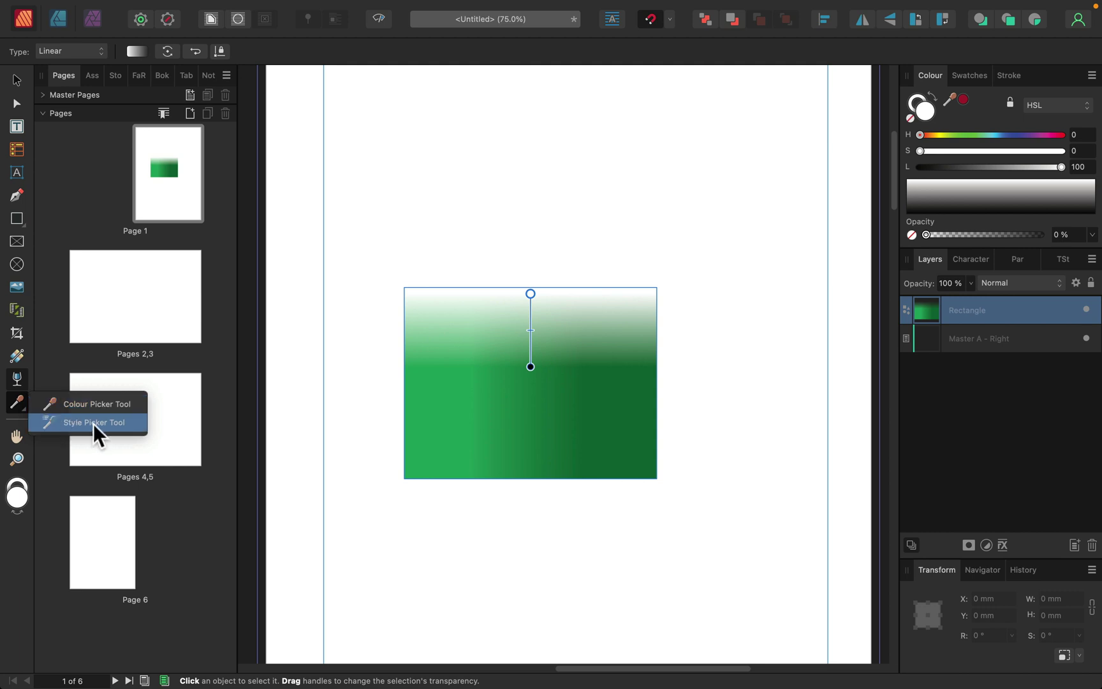
# Delete the faded rectangle and draw a 111.3 × 27.3 mm green bar near the top
pyautogui.click(15, 79)
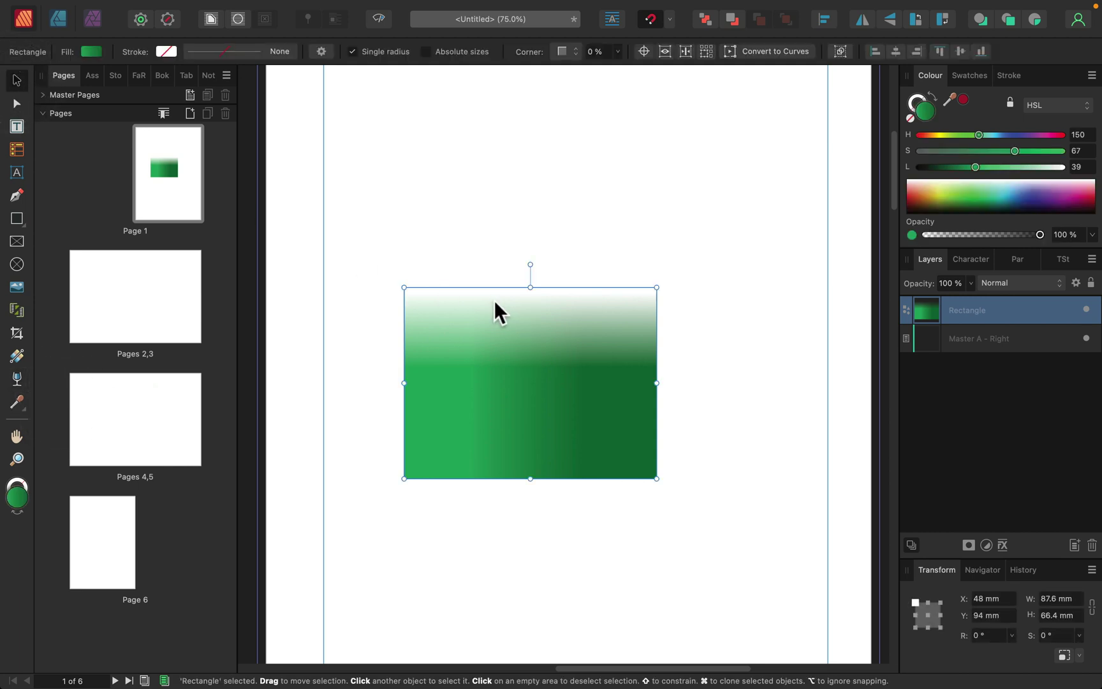
pyautogui.press('BackSpace')
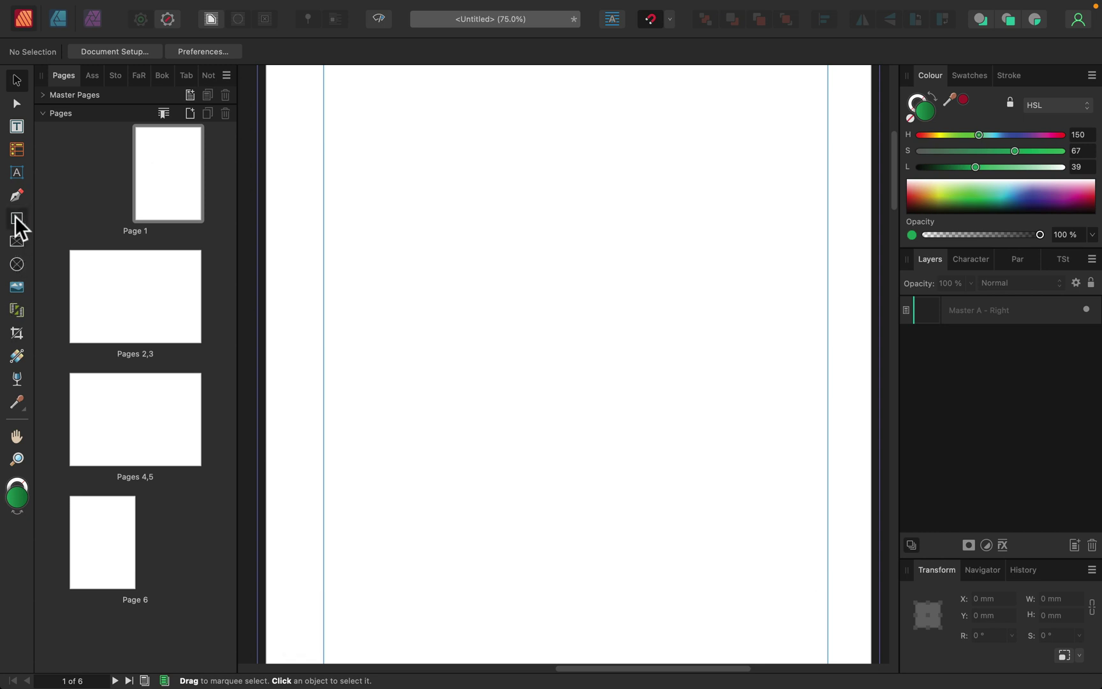
pyautogui.click(17, 218)
pyautogui.moveTo(431, 249); pyautogui.dragTo(752, 340)
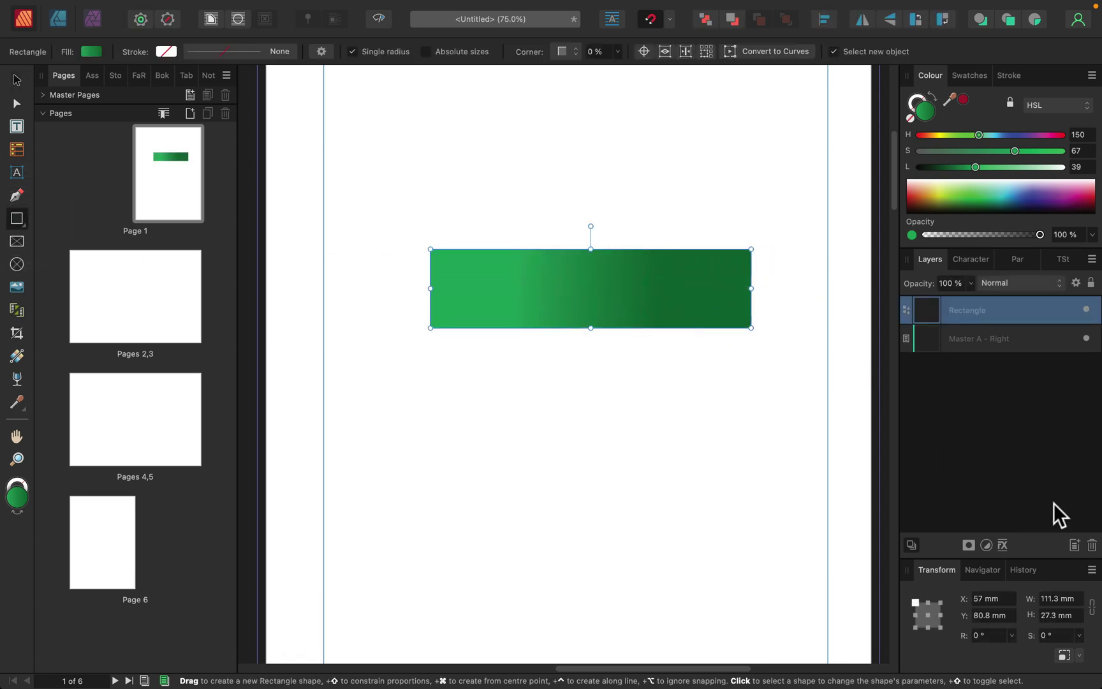
# Enable Inner Glow on the bar's layer effects with the radius at 100 px
pyautogui.click(1003, 545)
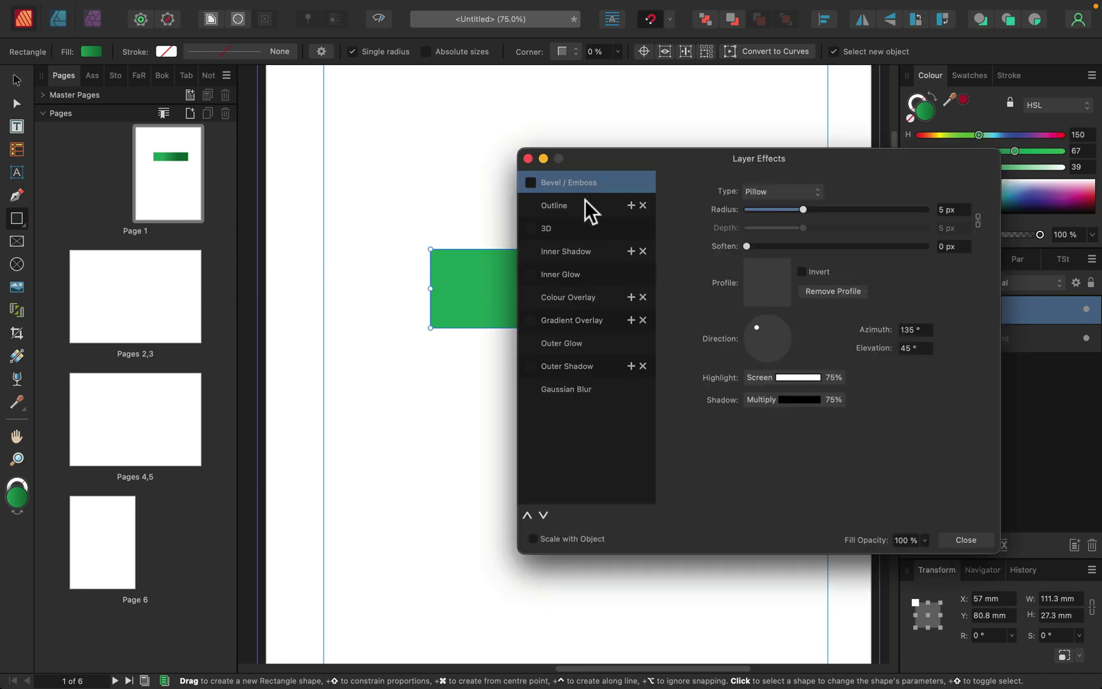
pyautogui.moveTo(606, 155); pyautogui.dragTo(782, 149)
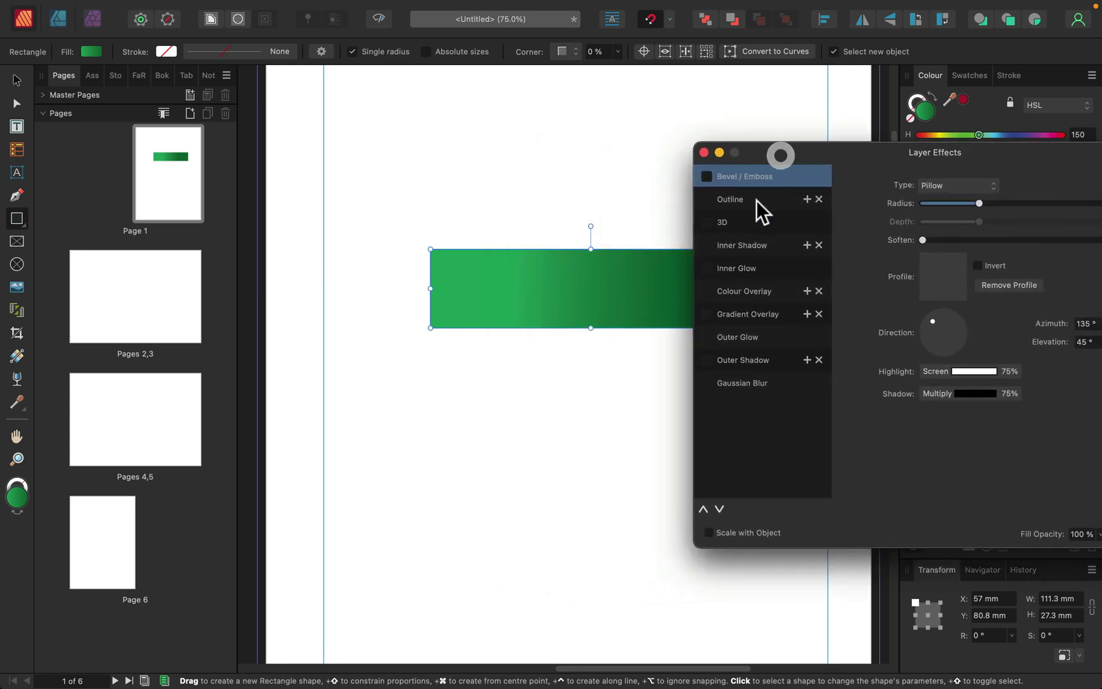
pyautogui.click(704, 269)
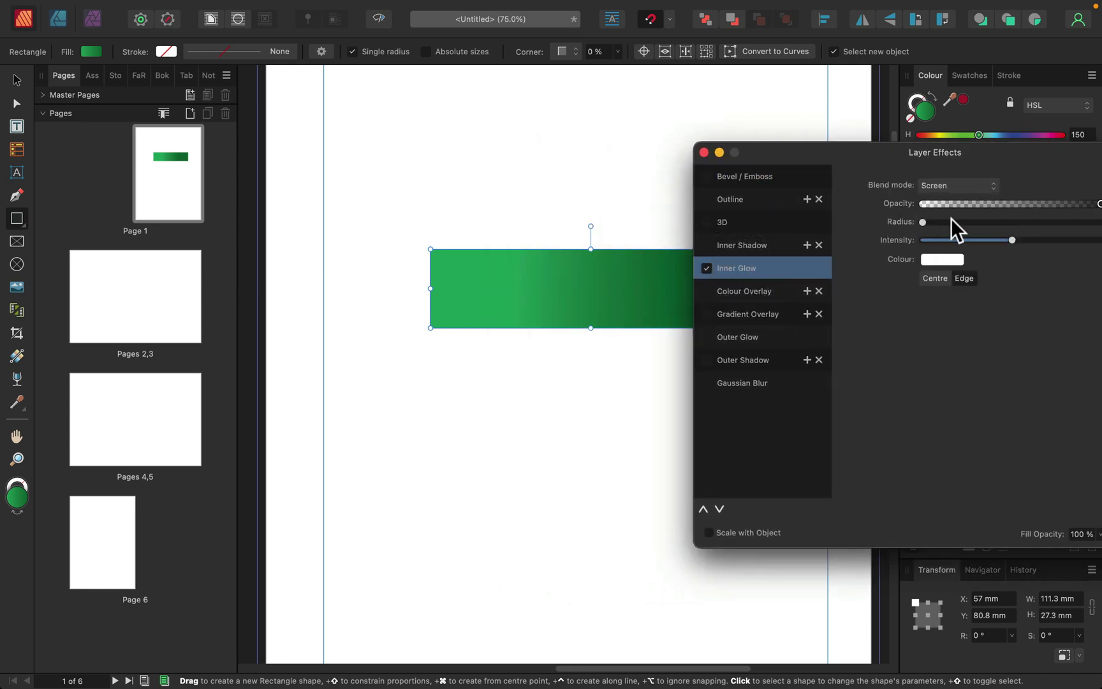
pyautogui.moveTo(950, 221); pyautogui.dragTo(1100, 222)
pyautogui.moveTo(999, 158); pyautogui.dragTo(915, 157)
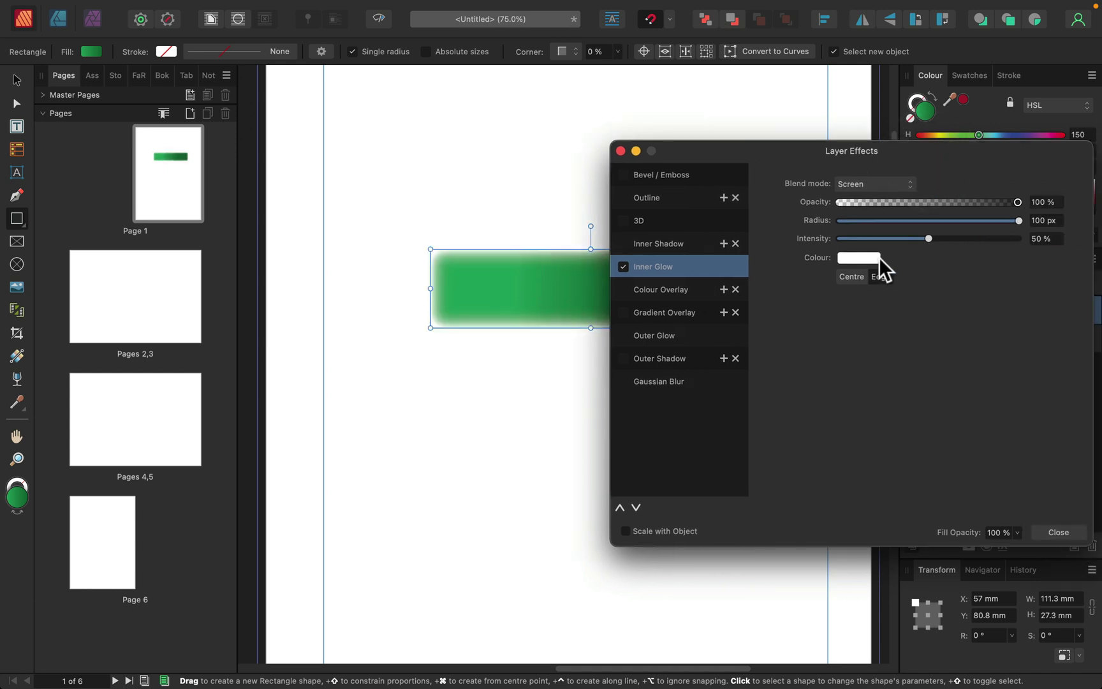
# Set the glow colour to magenta FF00B6 with Normal blend, then draw a second green bar below
pyautogui.click(879, 257)
pyautogui.click(961, 337)
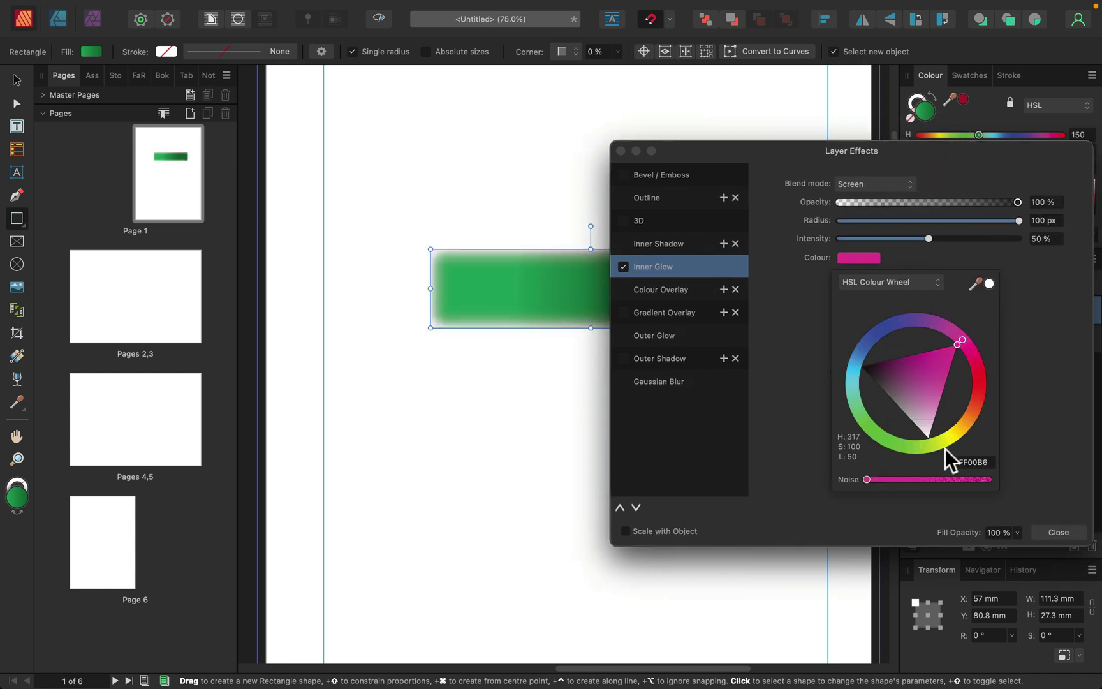
pyautogui.click(889, 176)
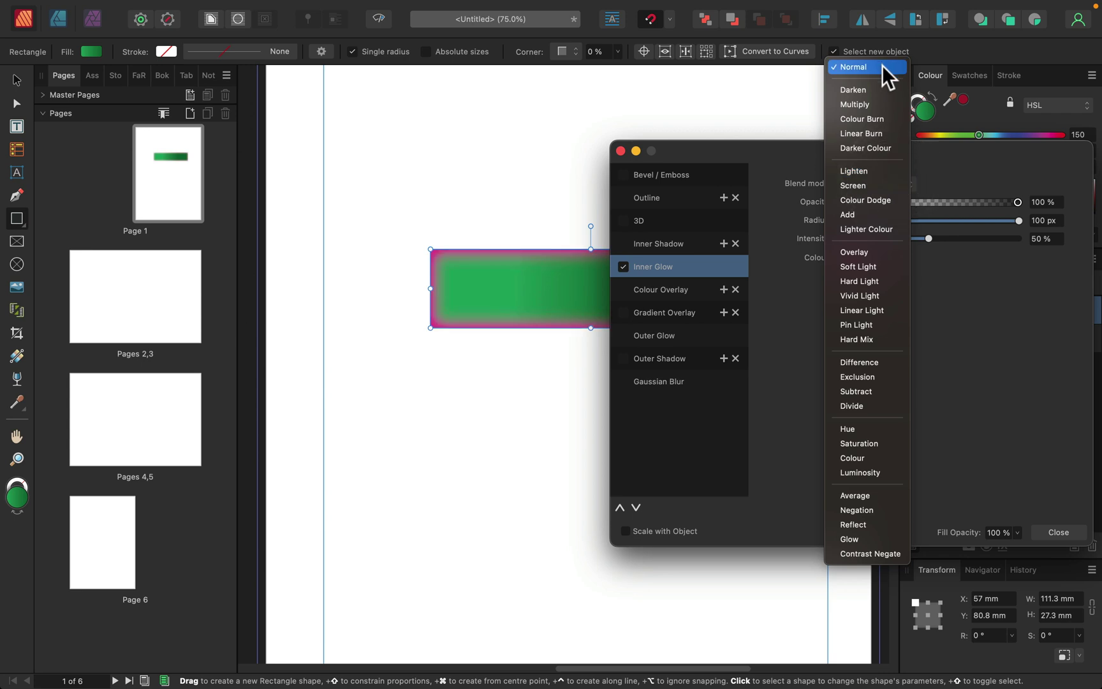
pyautogui.click(881, 65)
pyautogui.click(1059, 532)
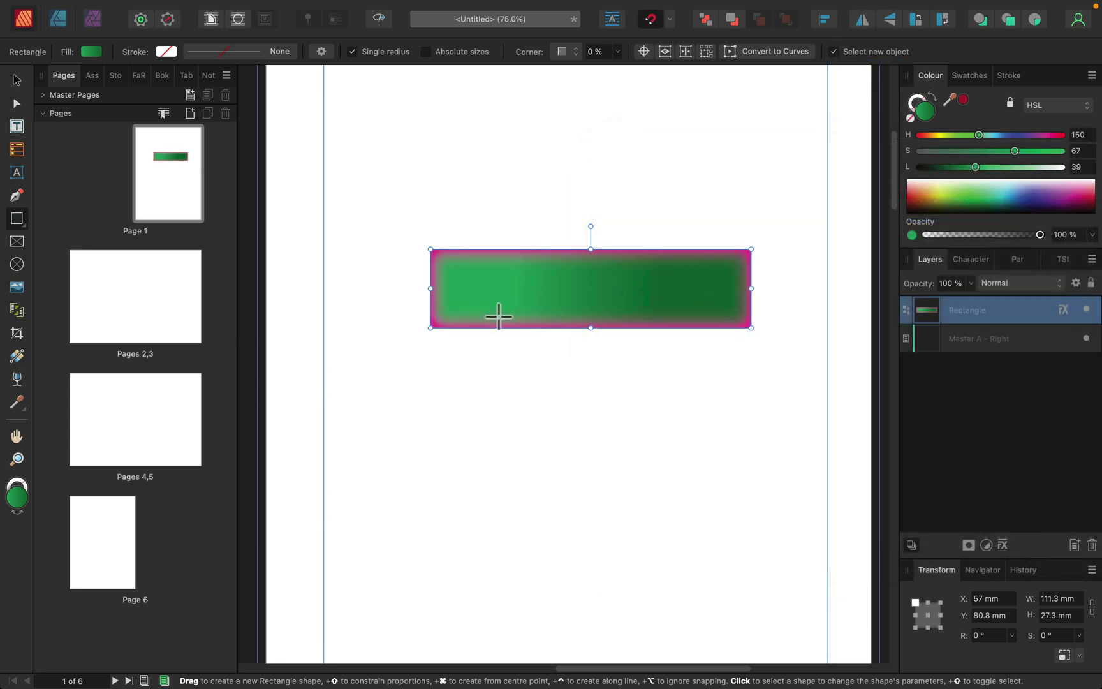
pyautogui.moveTo(431, 354); pyautogui.dragTo(751, 437)
# Copy the magenta inner glow onto the lower bar with the Style Picker Tool
pyautogui.click(17, 79)
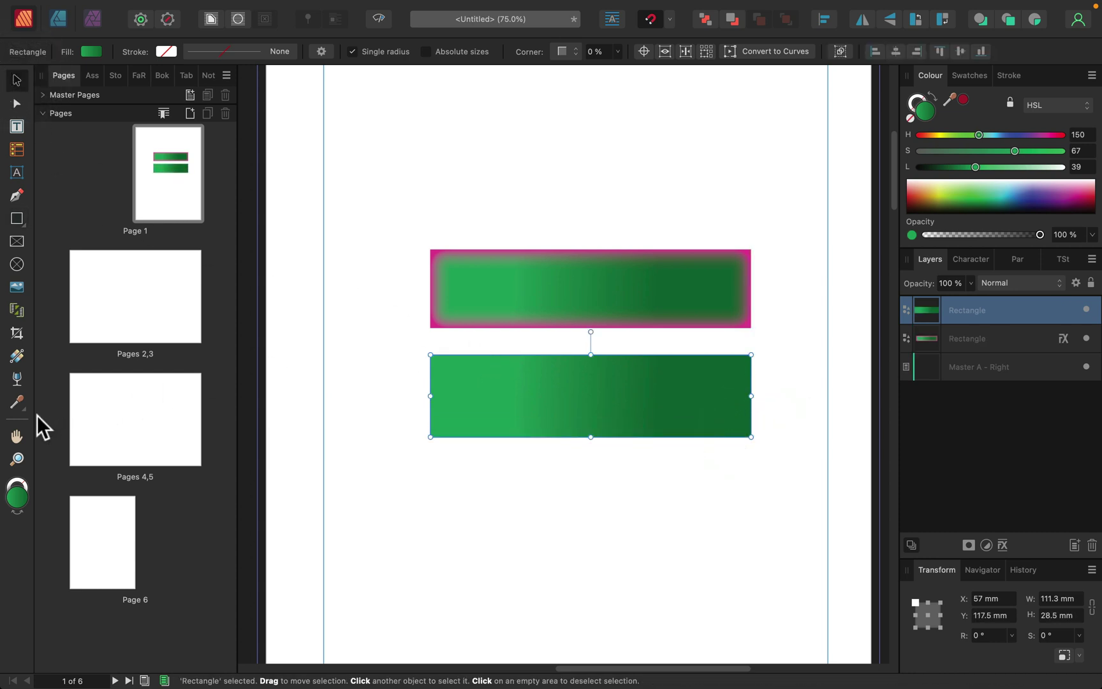
pyautogui.click(17, 402)
pyautogui.click(67, 421)
pyautogui.click(481, 287)
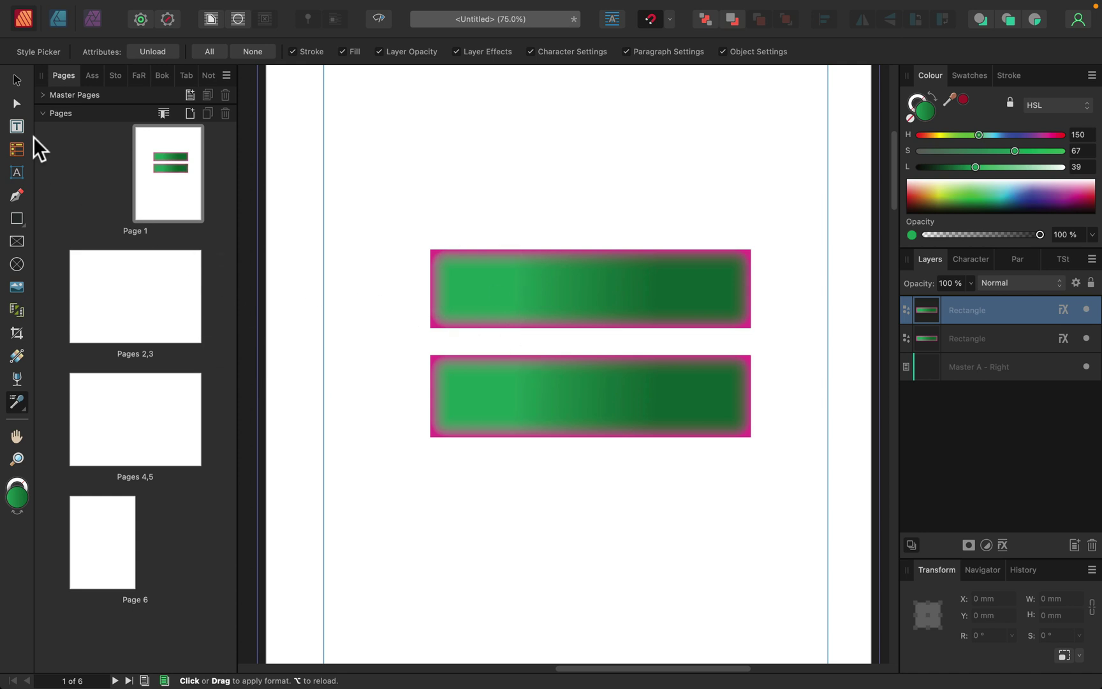
# Marquee-select both green bars and delete them
pyautogui.click(17, 80)
pyautogui.moveTo(368, 201); pyautogui.dragTo(804, 508)
pyautogui.press('BackSpace')
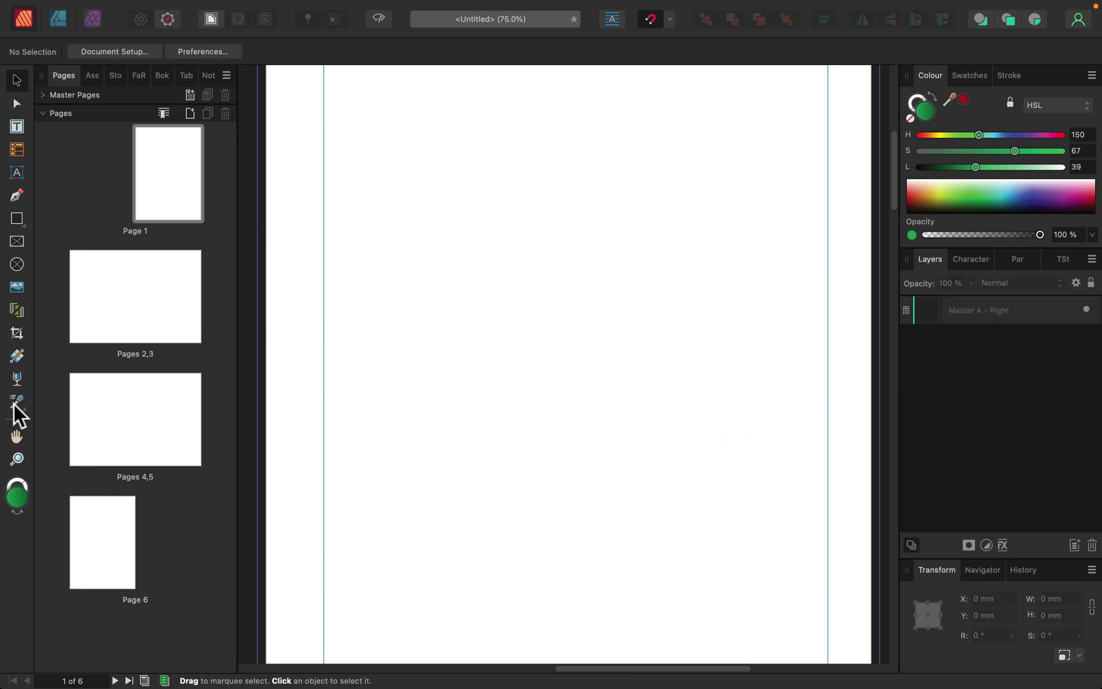
# Pan the page view with the Hand tool and zoom in and out with the Zoom tool
pyautogui.click(17, 437)
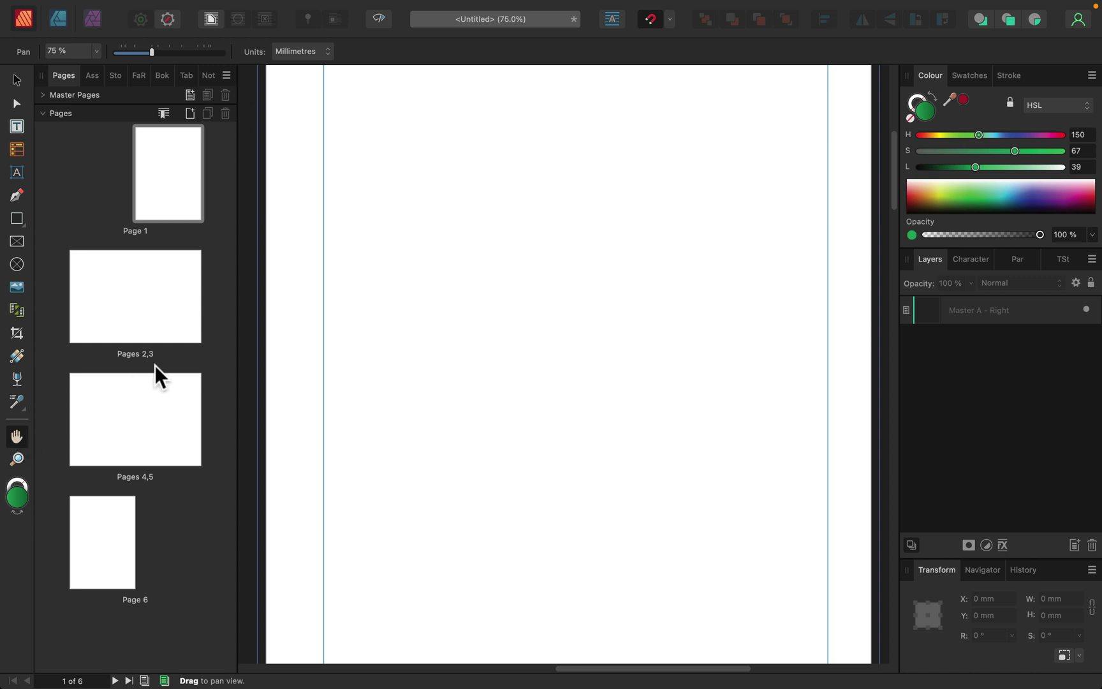
pyautogui.moveTo(558, 335); pyautogui.dragTo(627, 280)
pyautogui.click(17, 460)
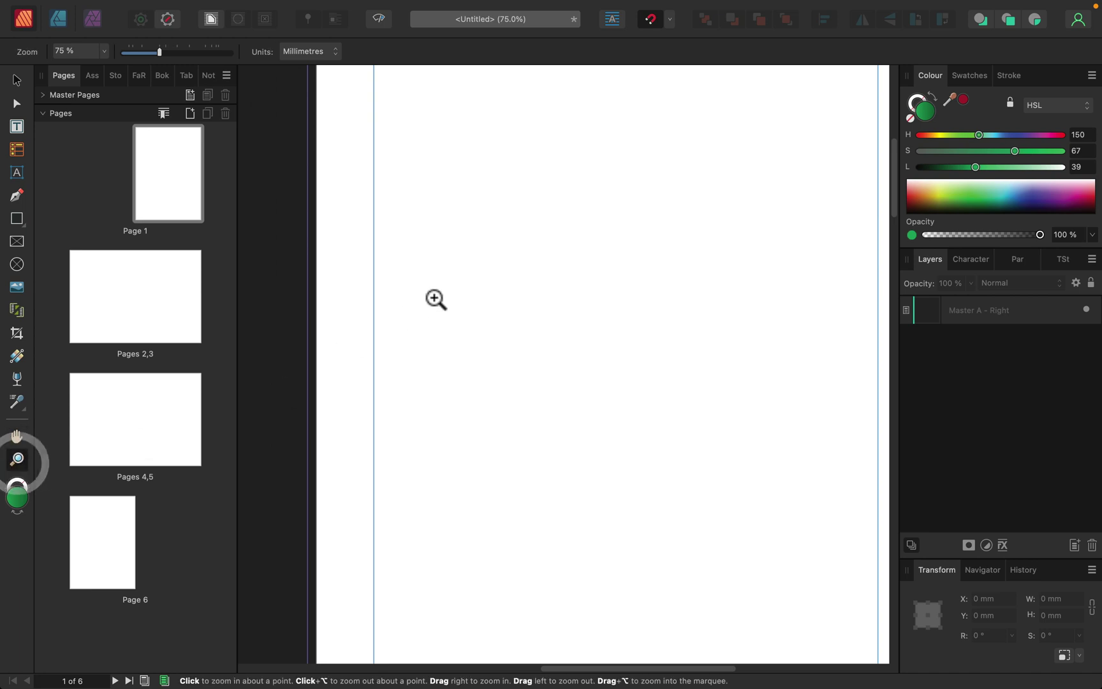
pyautogui.click(507, 281)
pyautogui.moveTo(189, 48); pyautogui.dragTo(141, 52)
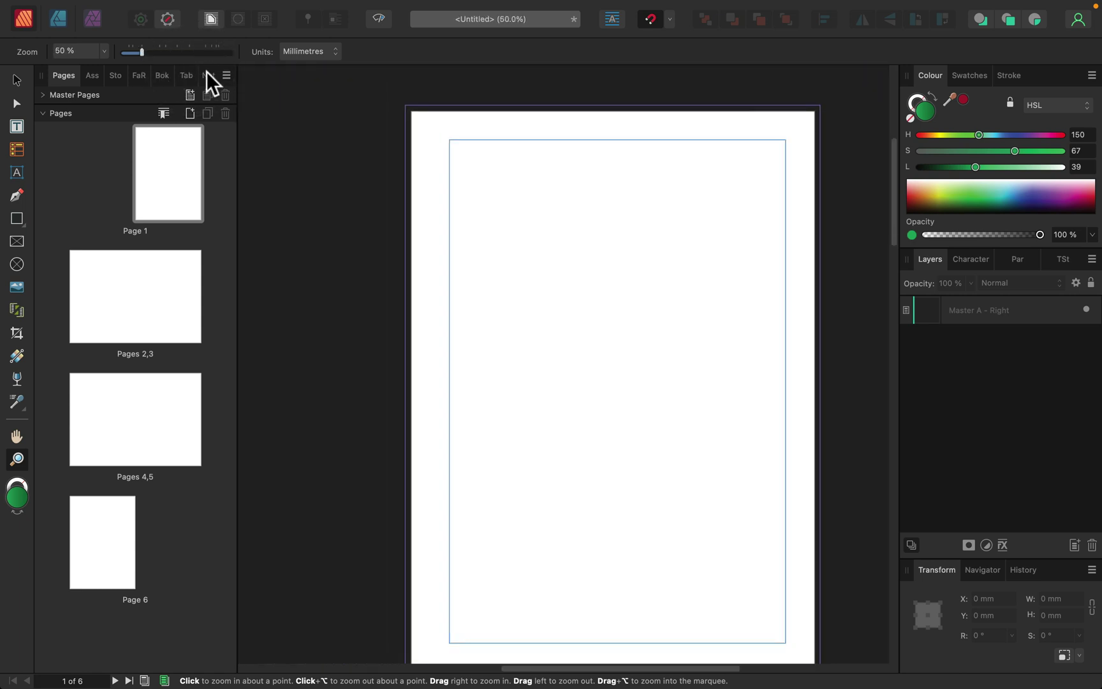
# Zoom to 100% then 25%, and scroll to view the spread below page 1
pyautogui.press('super+equal')
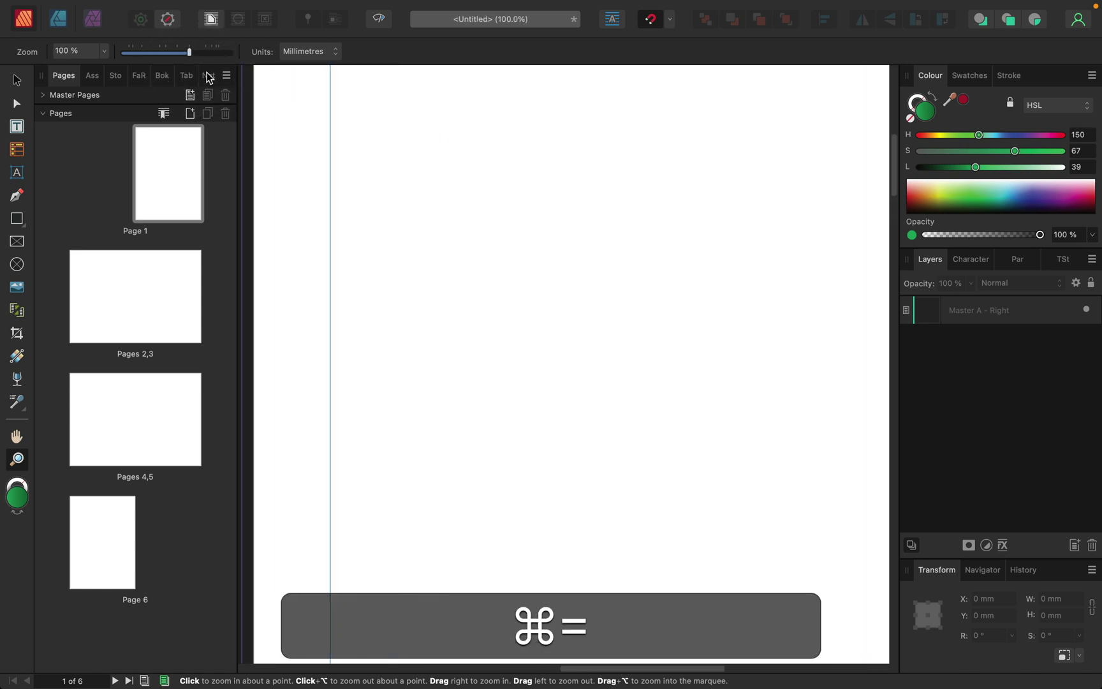
pyautogui.press('super+minus')
pyautogui.press('super+minus')
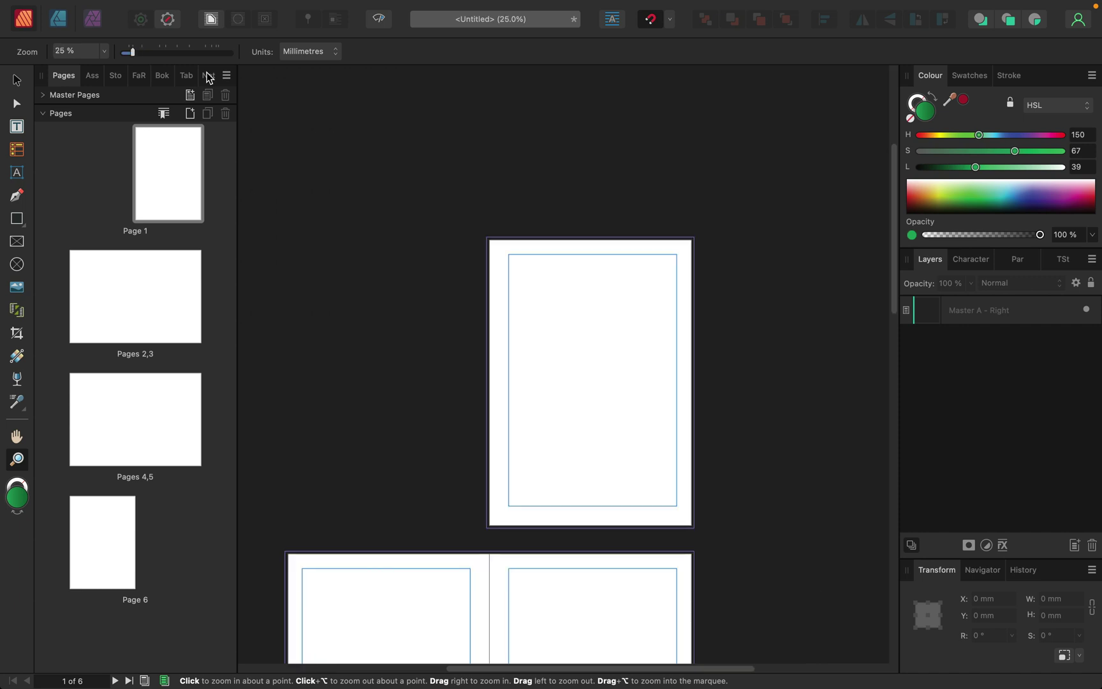
pyautogui.scroll(-5, 430, 223)
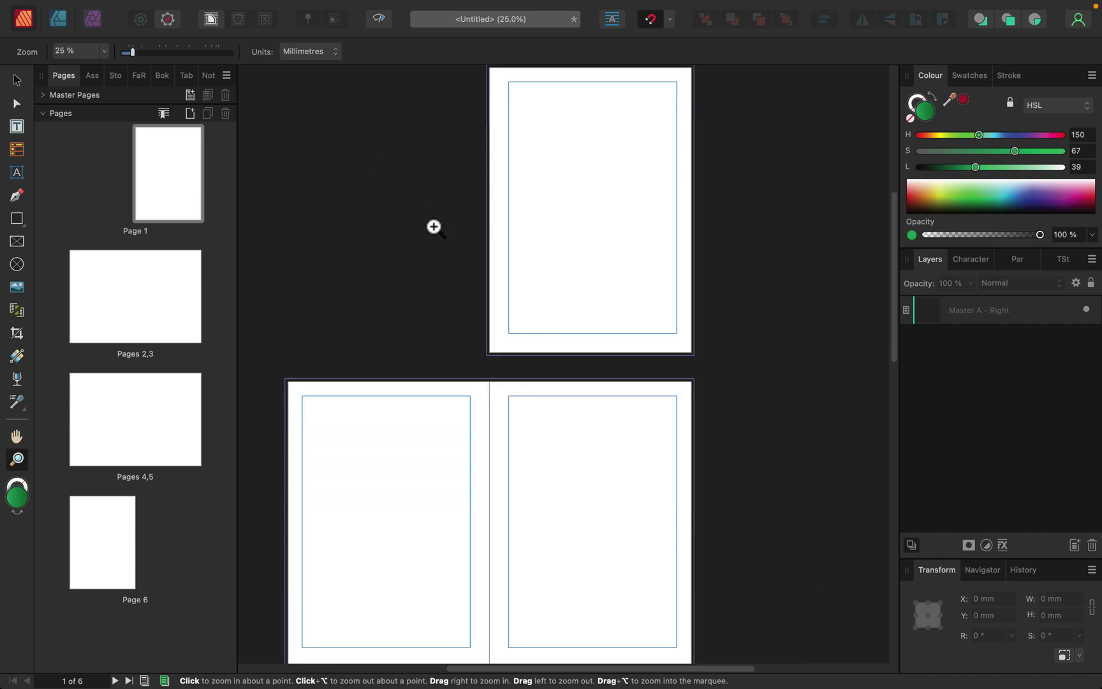
pyautogui.scroll(1, 435, 228)
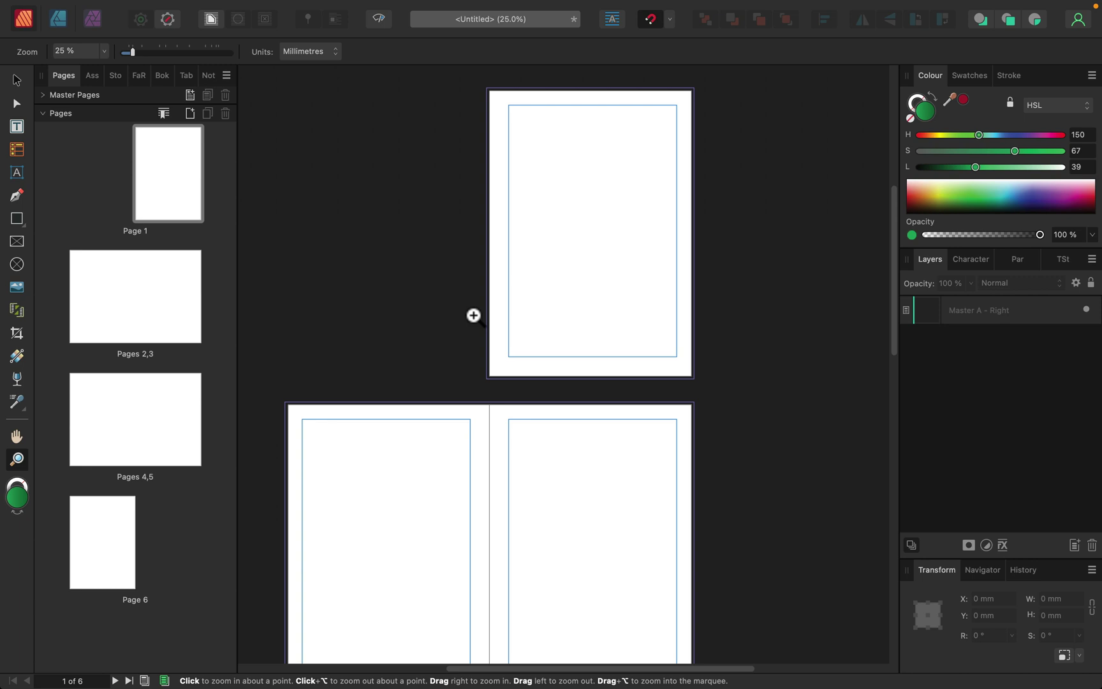
# Browse the Assets, Stock, Books, Find and Replace and Notes panels, ending on Table settings
pyautogui.click(94, 75)
pyautogui.click(107, 76)
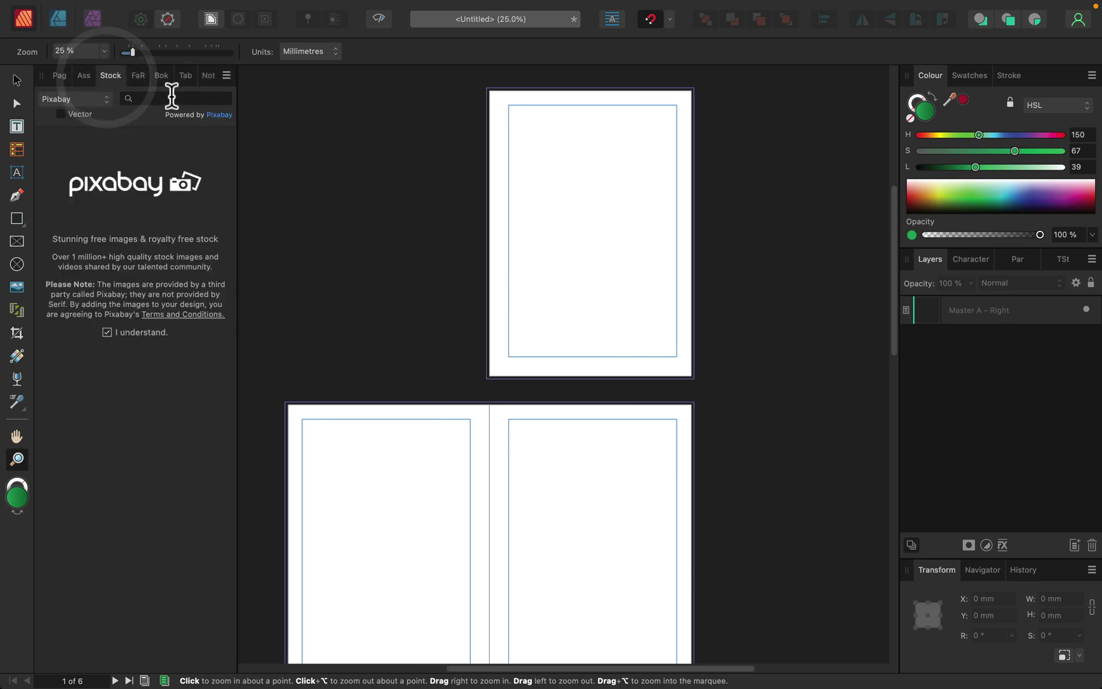
pyautogui.click(141, 72)
pyautogui.click(176, 75)
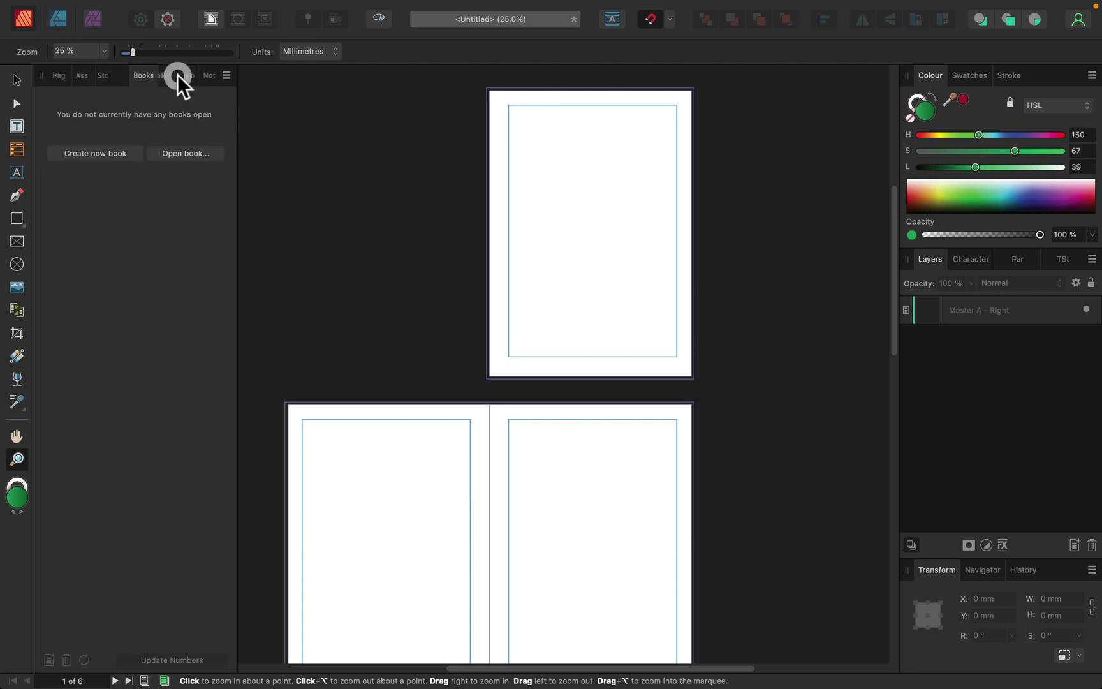
pyautogui.click(167, 77)
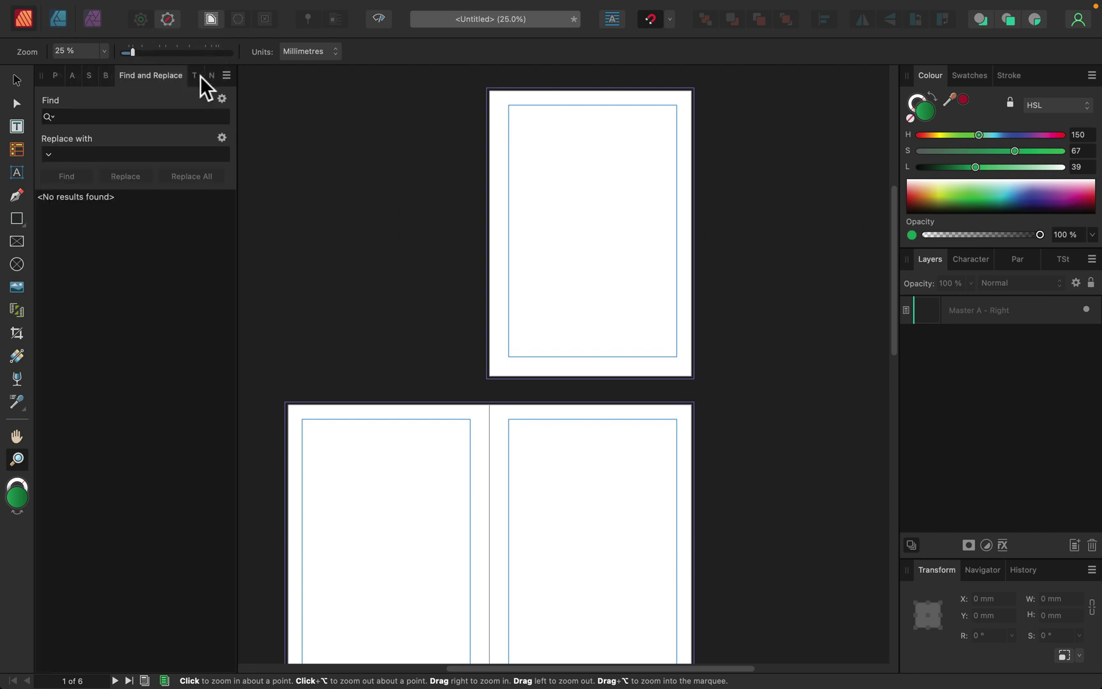
pyautogui.click(201, 77)
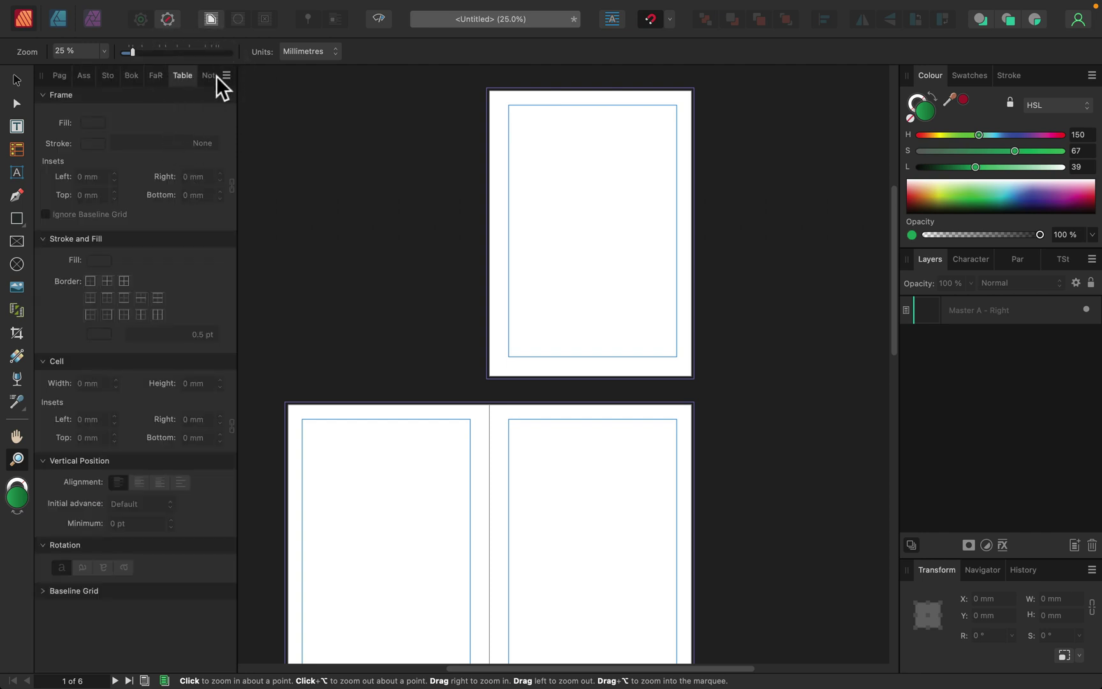
pyautogui.click(213, 77)
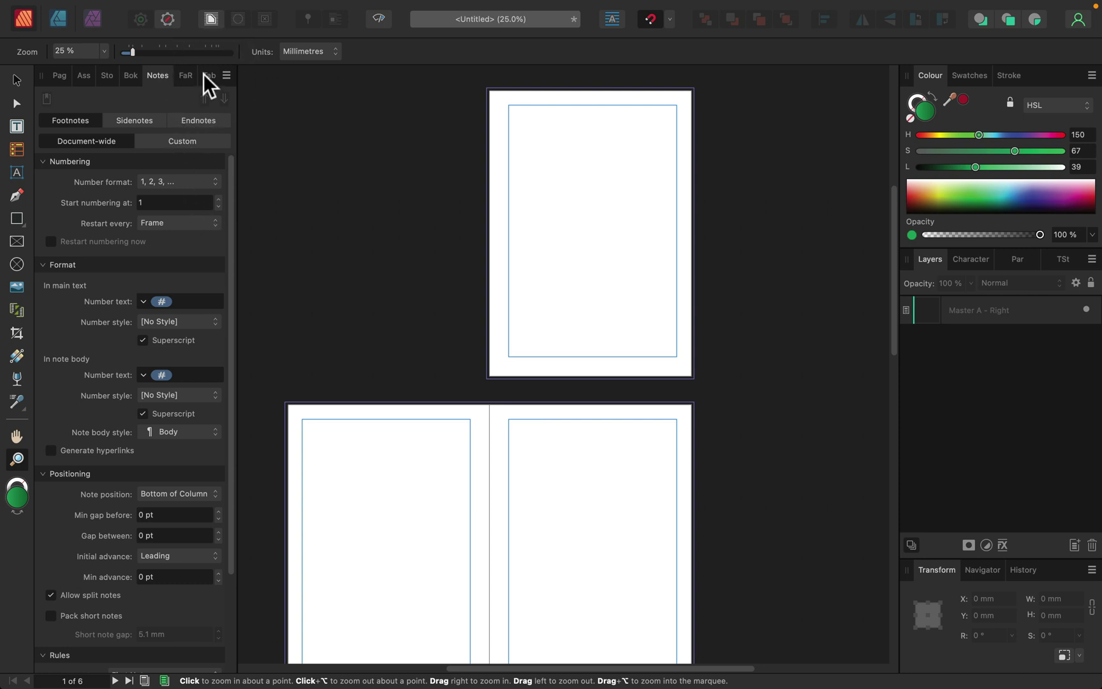
pyautogui.click(185, 72)
pyautogui.click(209, 74)
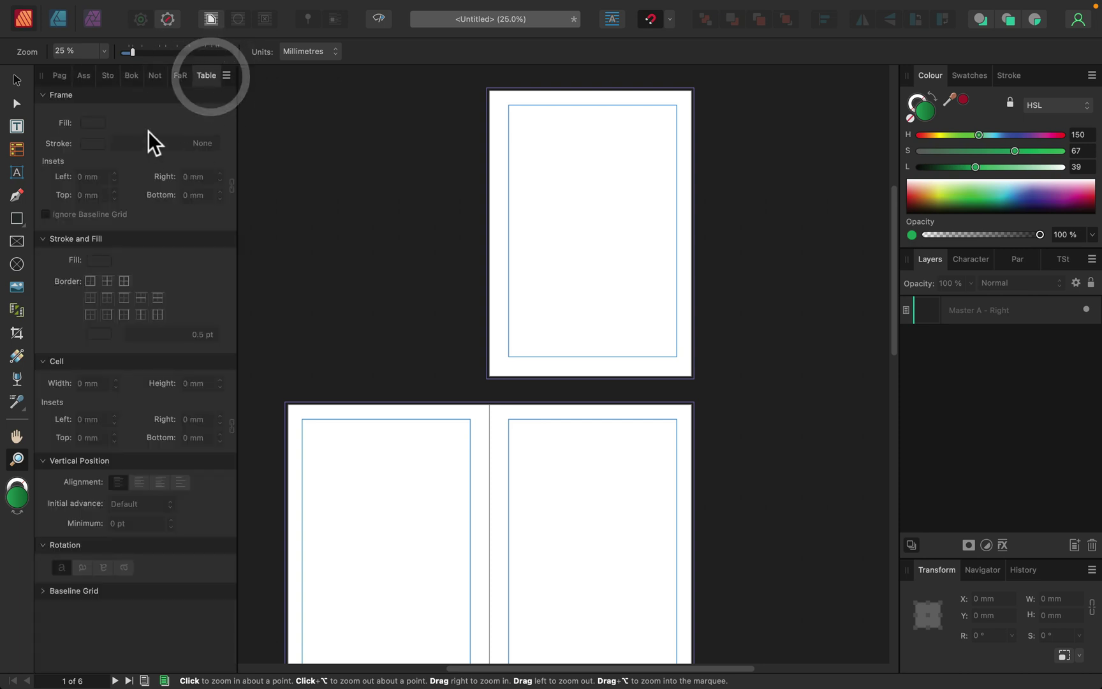
# Return to the Move Tool and clear any selection on the canvas
pyautogui.click(14, 83)
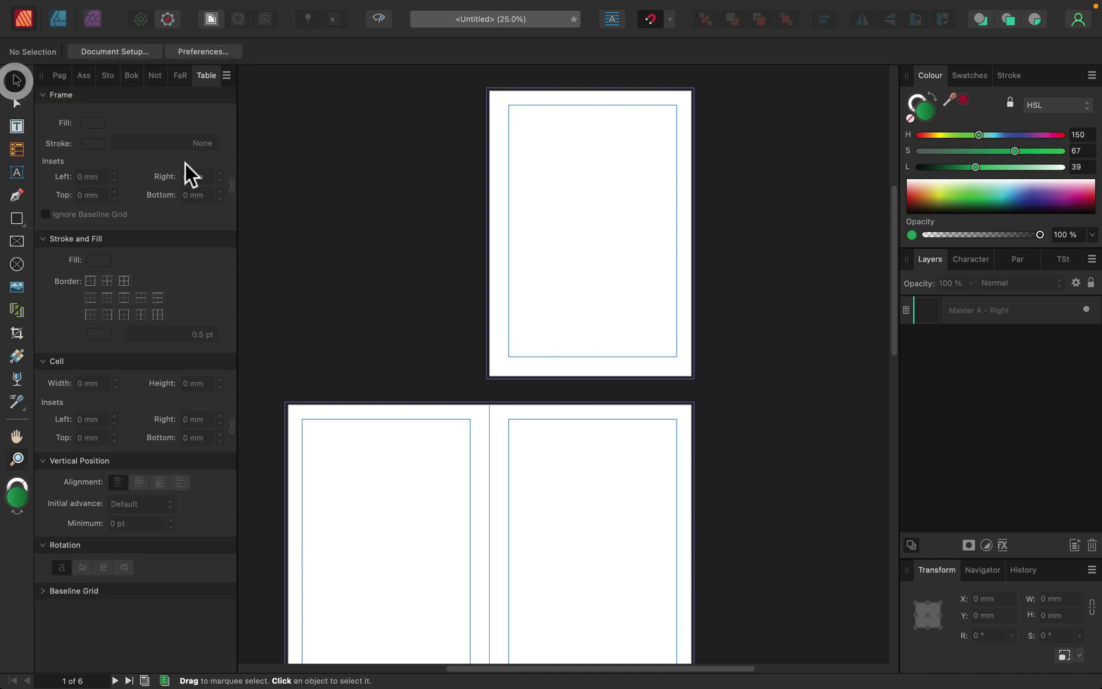
pyautogui.click(423, 217)
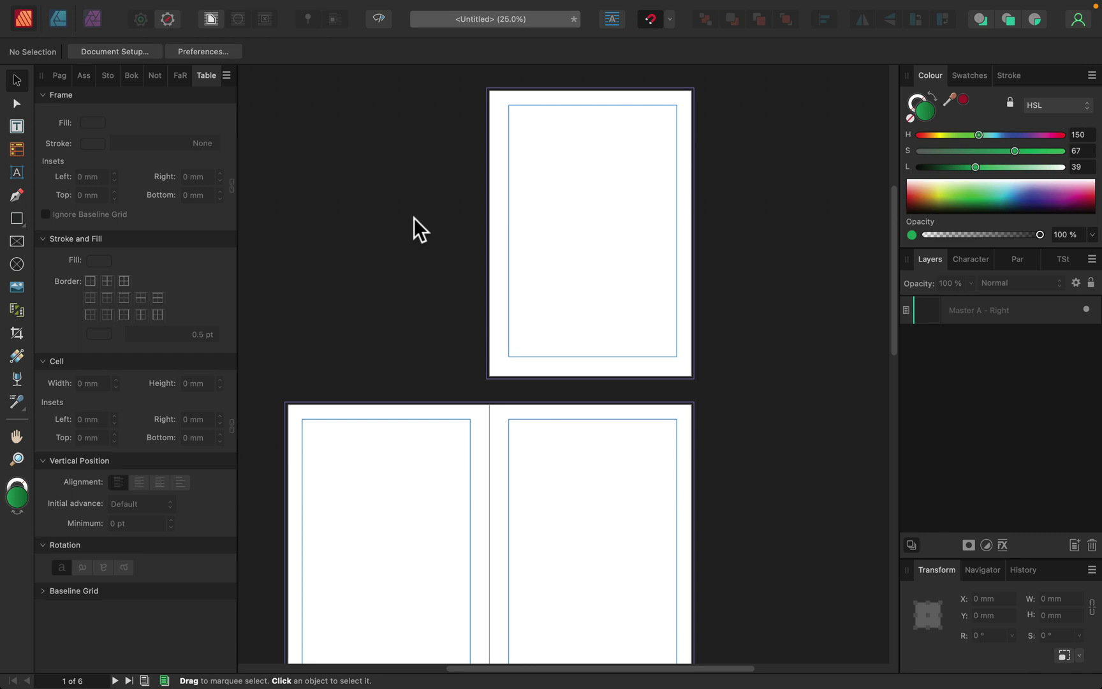
pyautogui.scroll(-3, 453, 283)
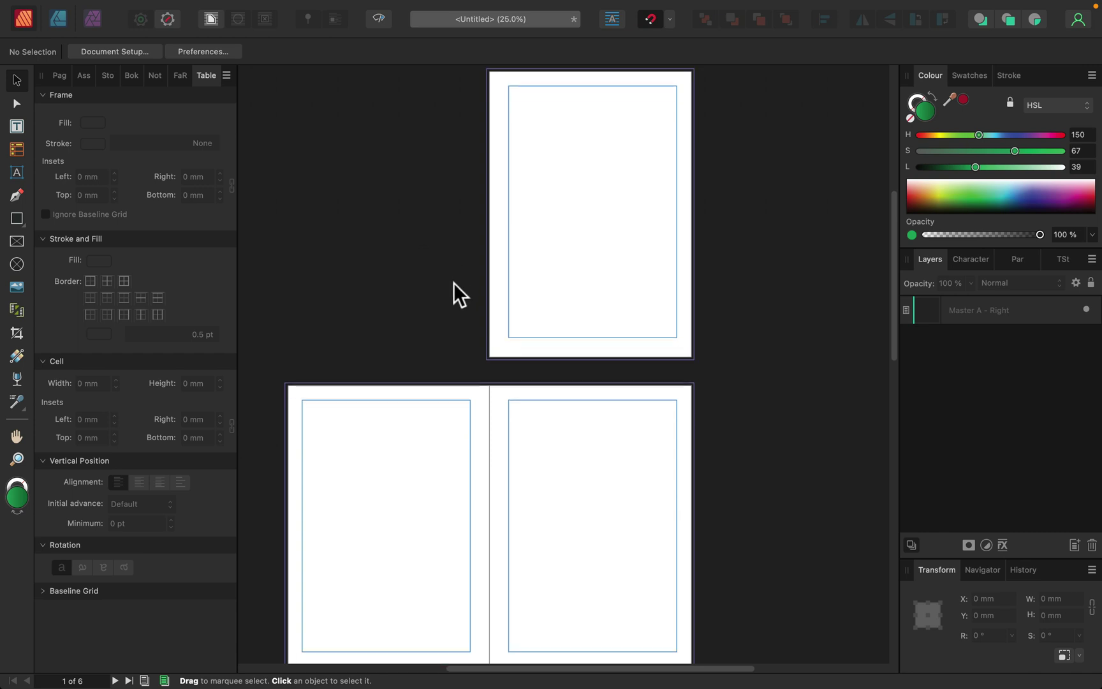
pyautogui.click(440, 287)
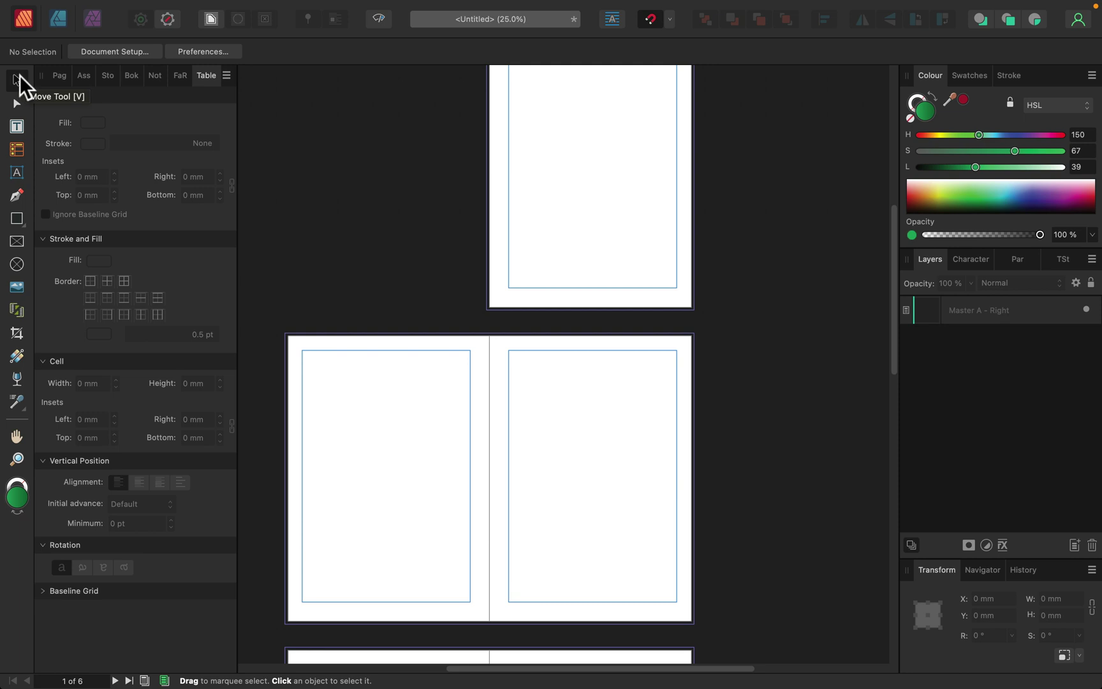
# In the Designer persona, draw a green square and an overlapping circle on page 1
pyautogui.click(51, 14)
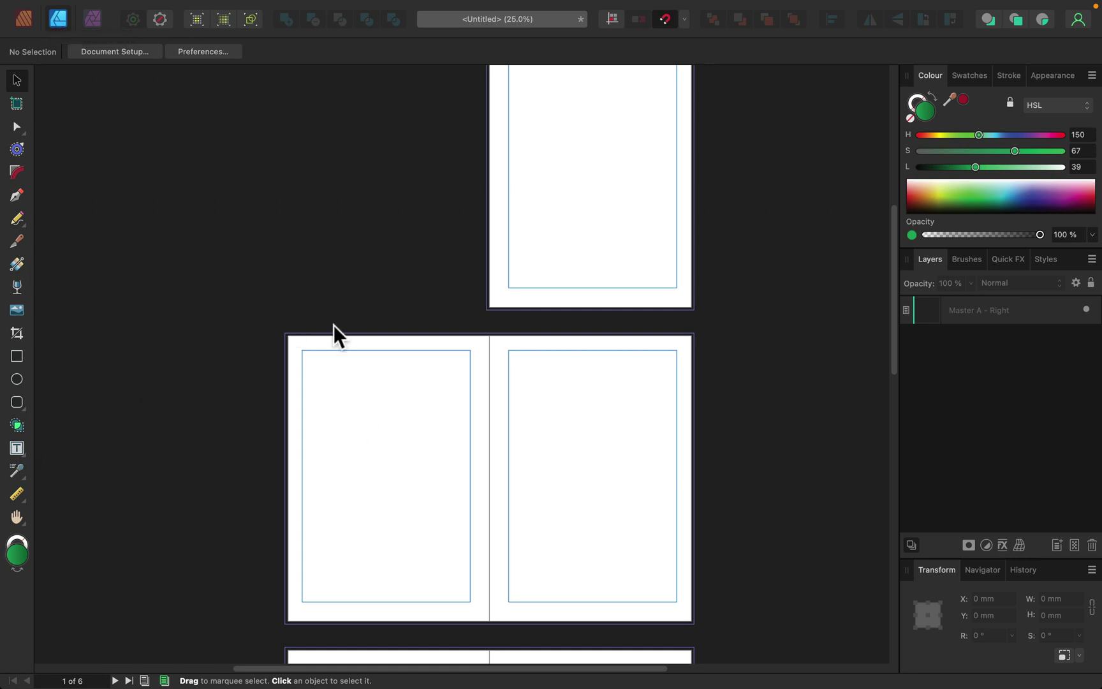
pyautogui.click(23, 352)
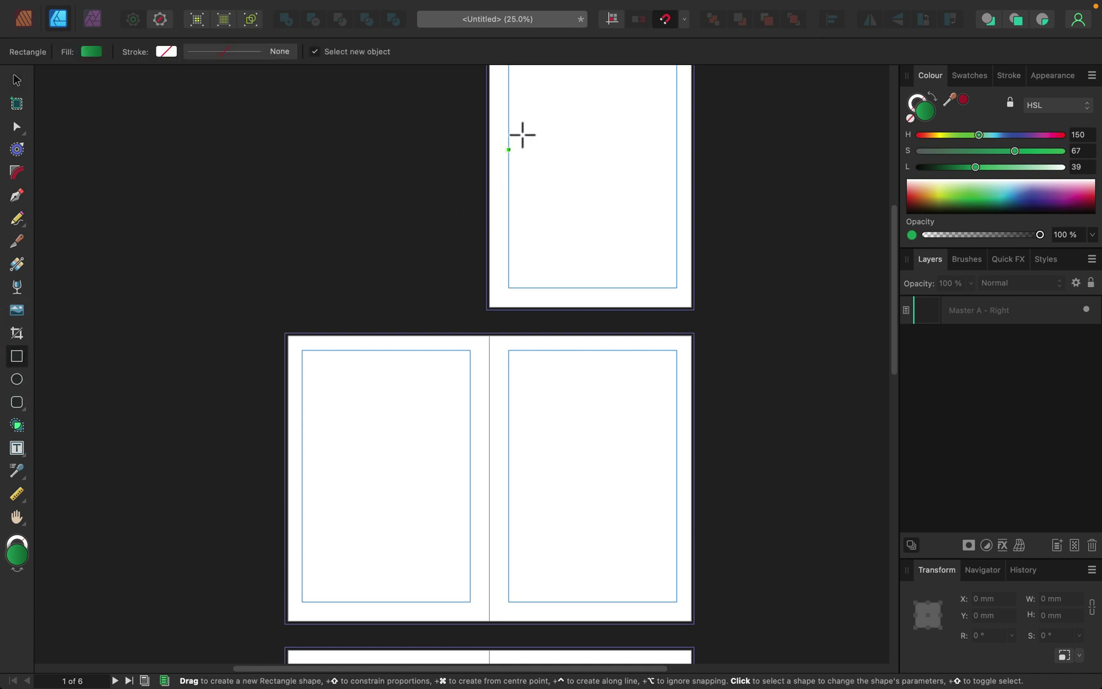
pyautogui.moveTo(526, 127); pyautogui.dragTo(638, 237)
pyautogui.press('shift')
pyautogui.click(16, 379)
pyautogui.press('shift')
# Select both shapes and use Shape Builder subtract to remove the square and cut quarter
pyautogui.click(16, 77)
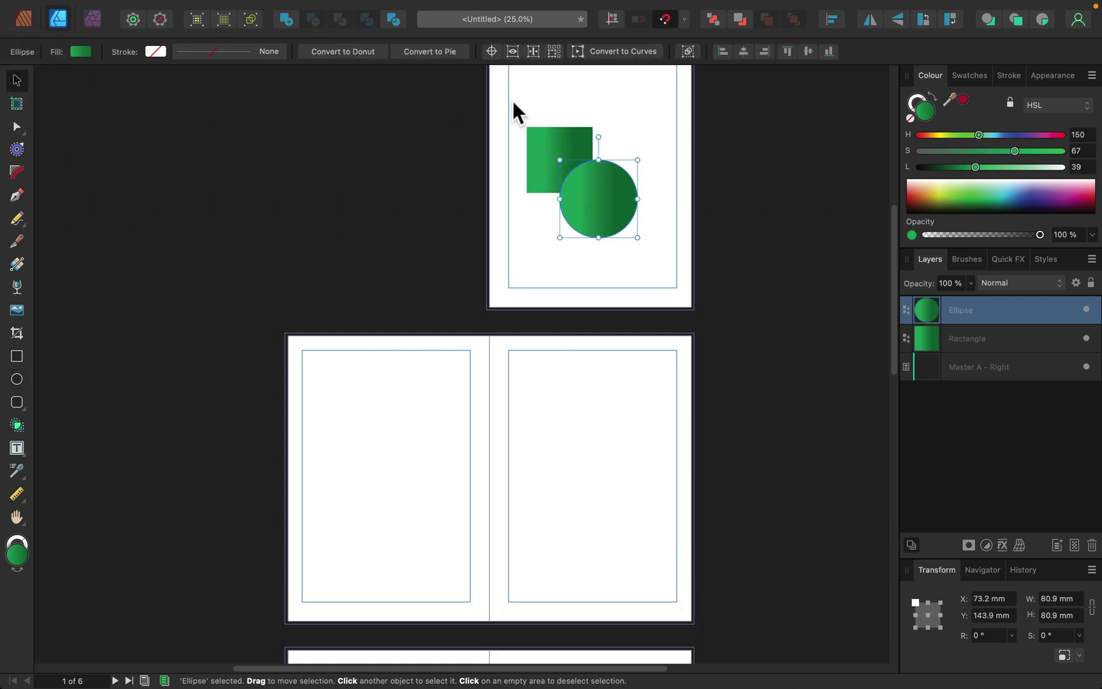
pyautogui.moveTo(512, 101); pyautogui.dragTo(654, 260)
pyautogui.click(17, 424)
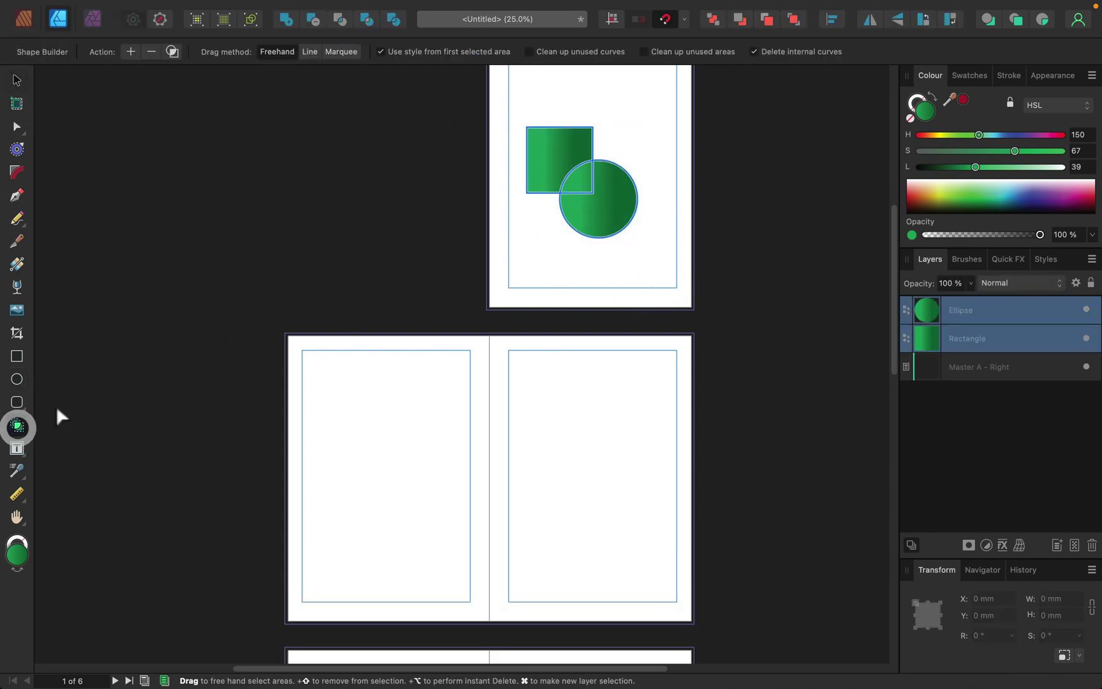
pyautogui.click(152, 50)
pyautogui.moveTo(651, 131); pyautogui.dragTo(553, 152)
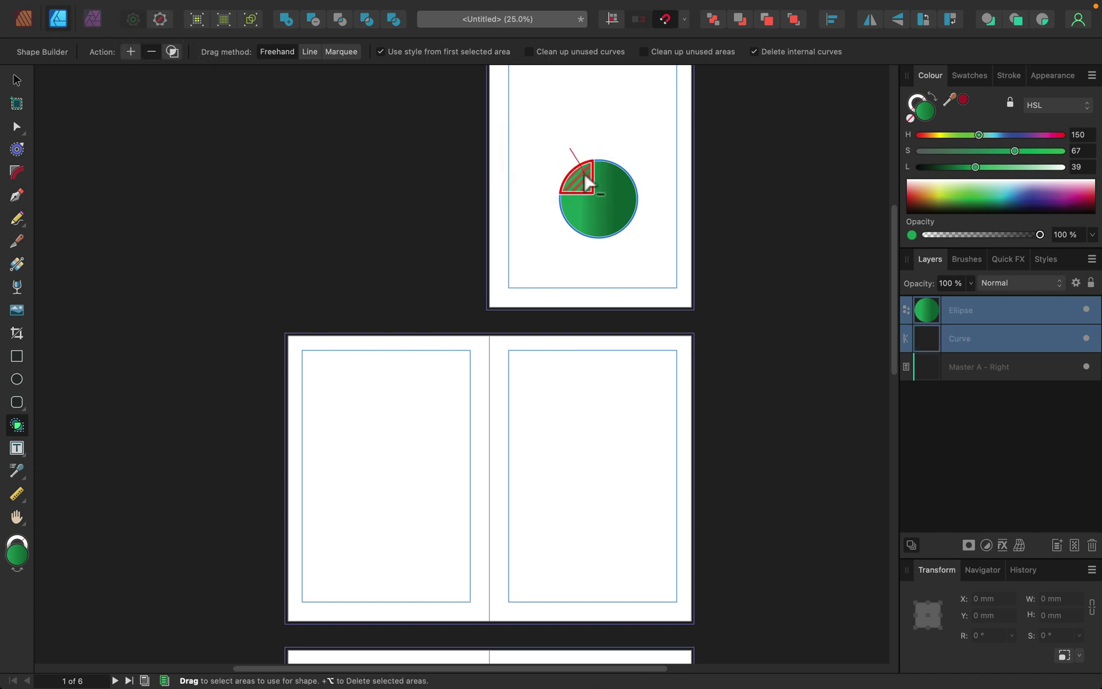
pyautogui.keyDown('alt'); pyautogui.click(583, 172); pyautogui.keyUp('alt')
pyautogui.click(17, 80)
pyautogui.click(542, 120)
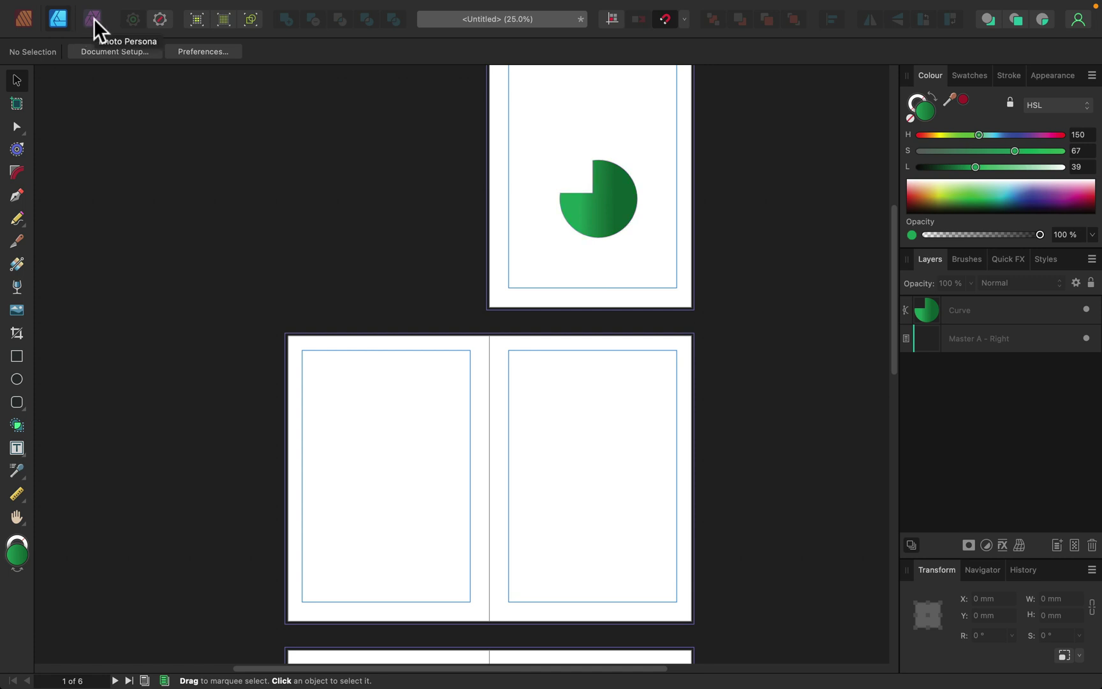
# Switch between the Photo, Publisher and Designer personas, finishing in the Photo persona
pyautogui.click(94, 19)
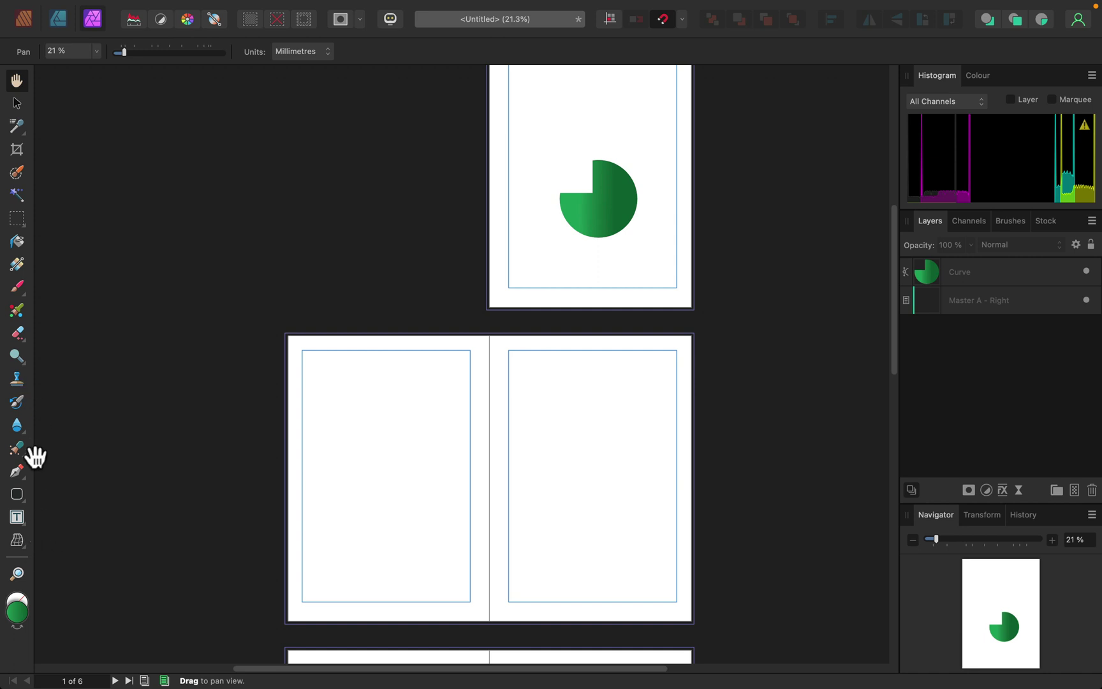
pyautogui.click(24, 18)
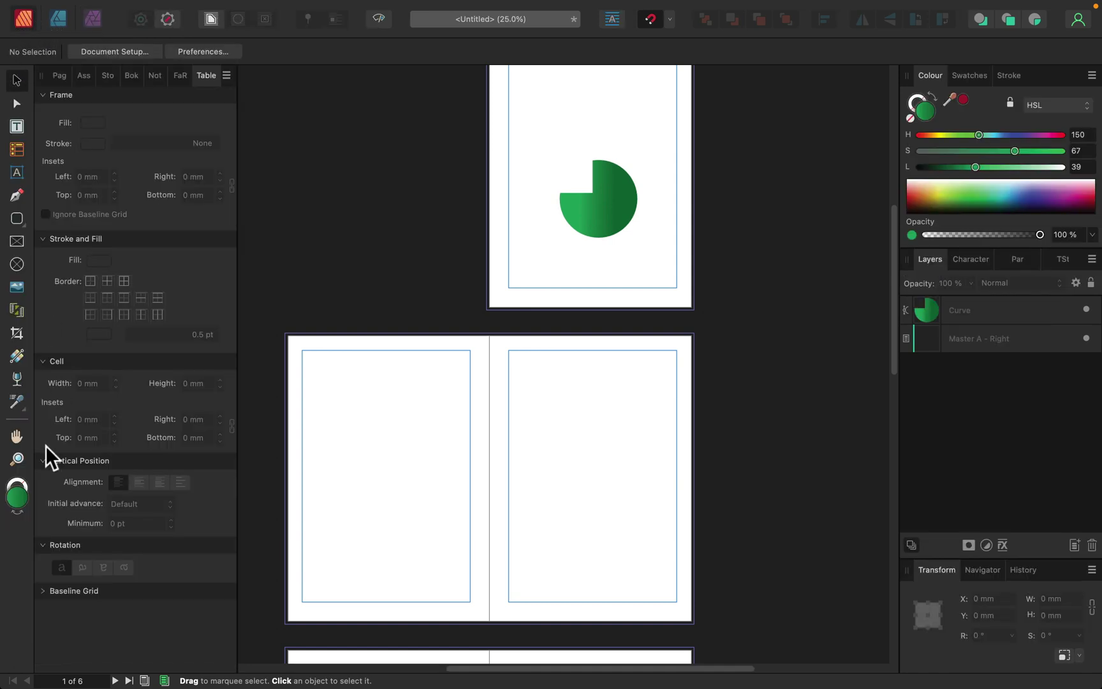
pyautogui.click(59, 18)
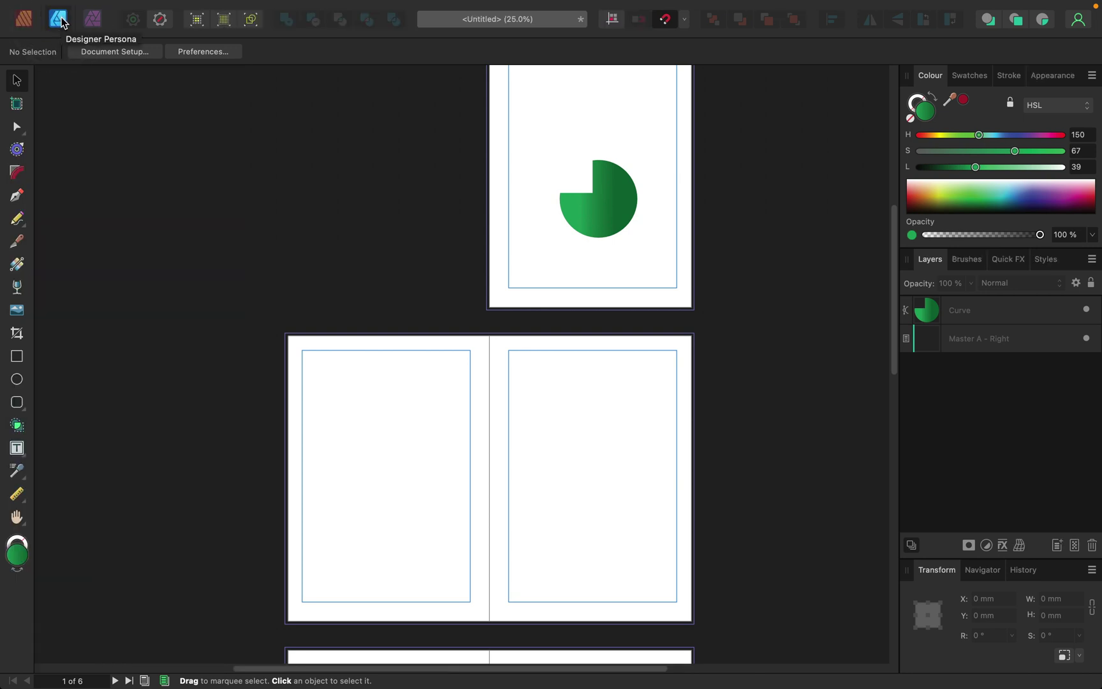
pyautogui.click(92, 15)
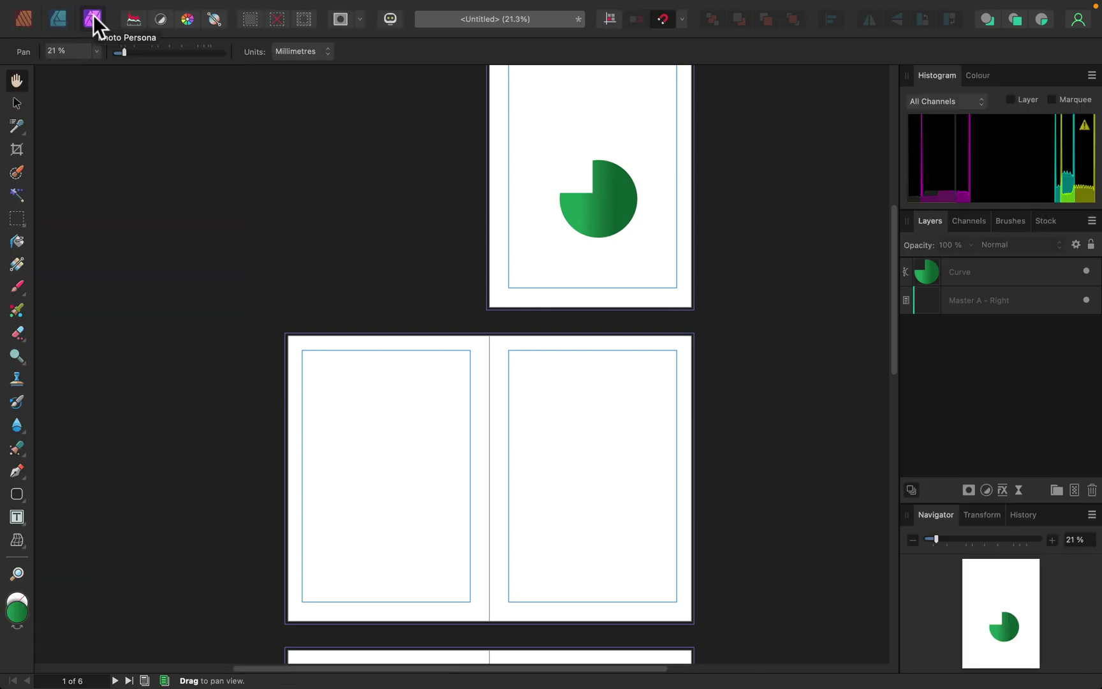
pyautogui.click(62, 19)
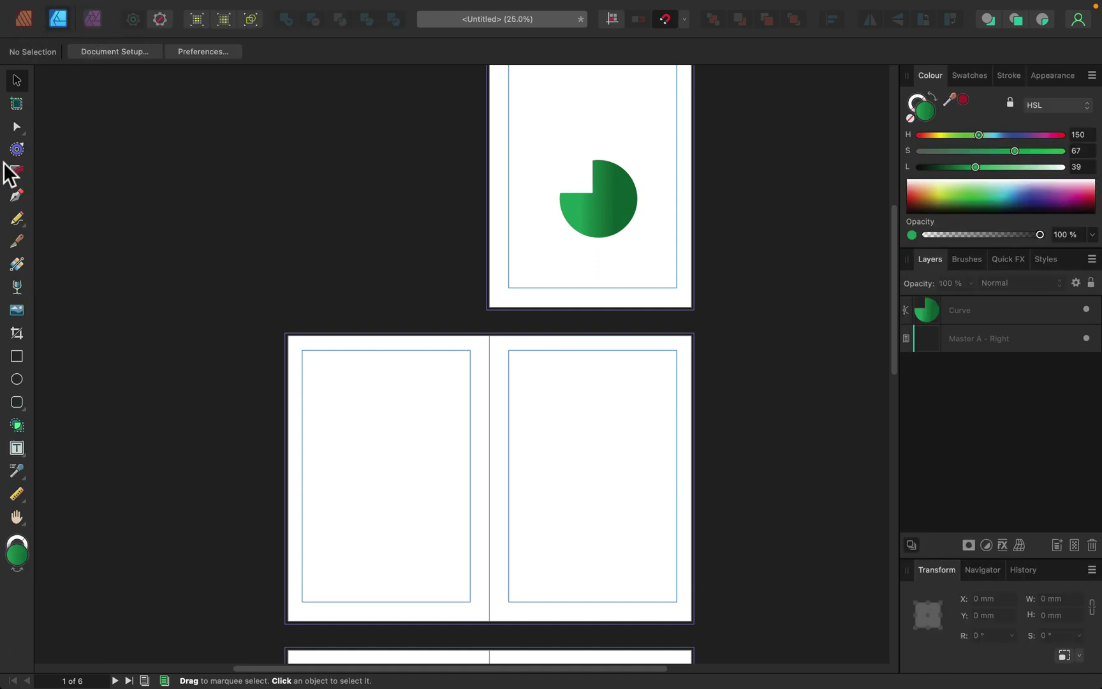
pyautogui.click(84, 22)
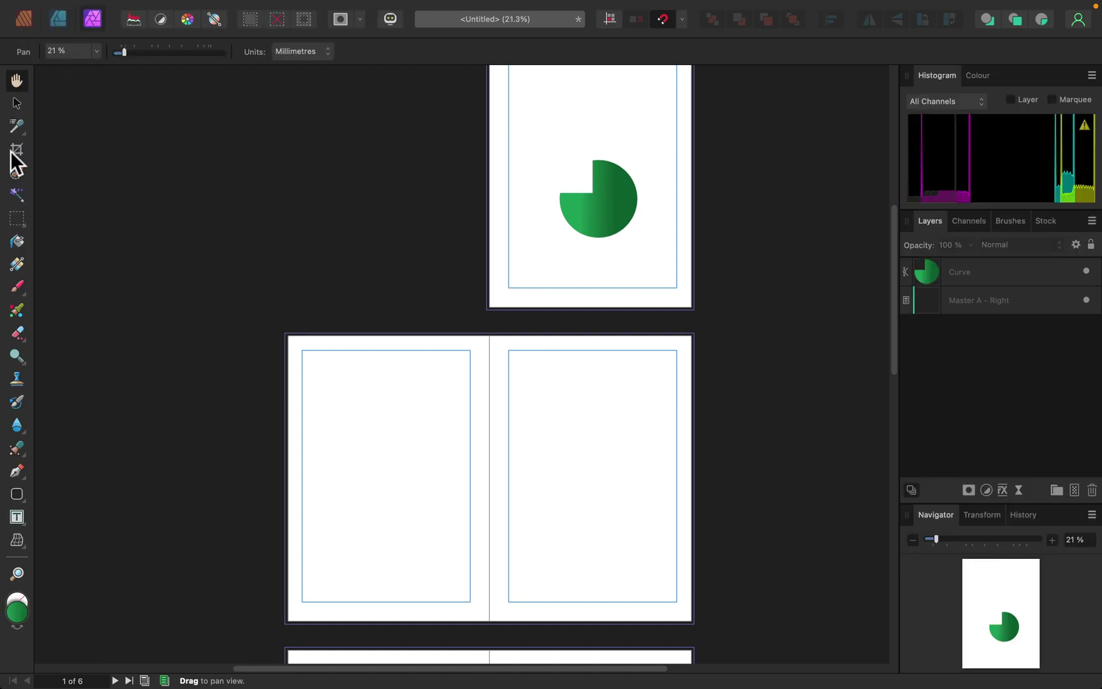